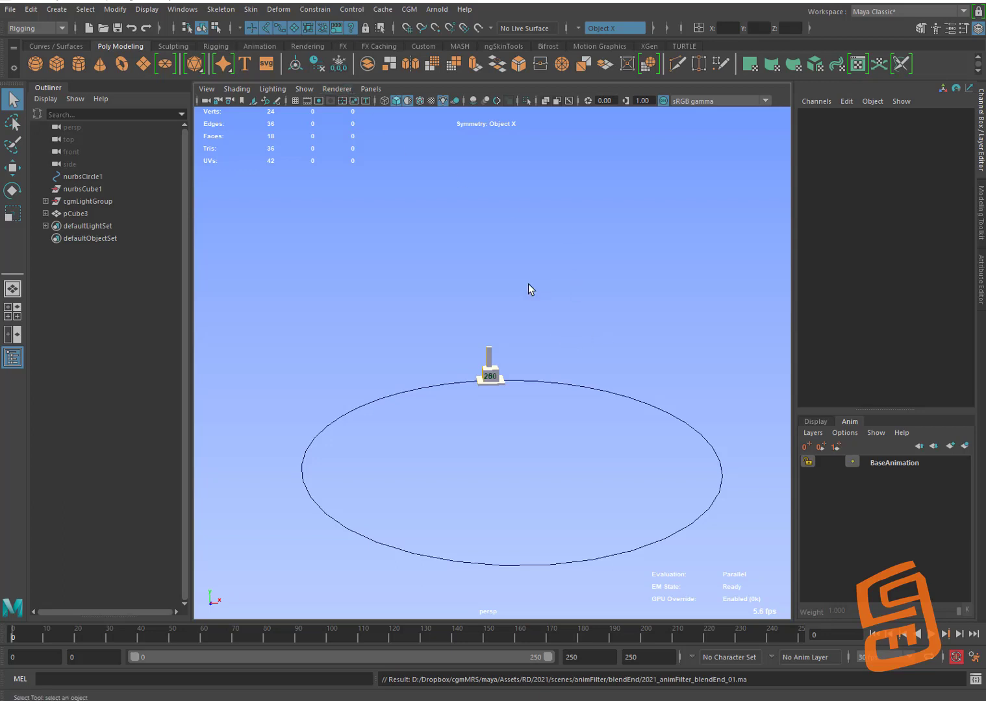
# Open the CGM postFilter animation tool
pyautogui.click(418, 10)
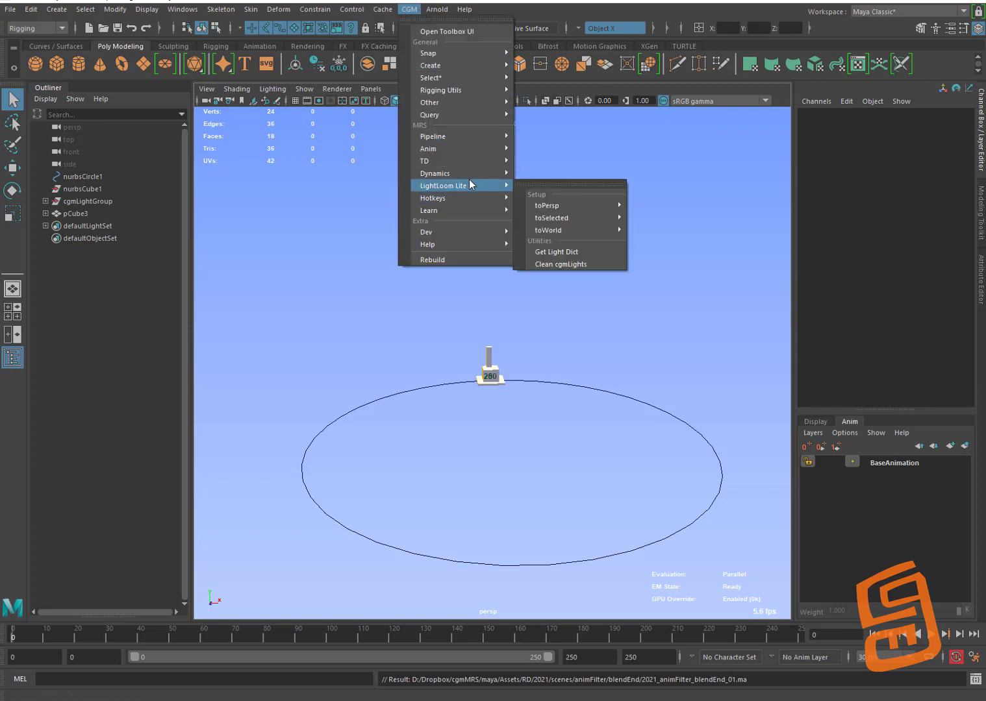
pyautogui.moveTo(475, 163)
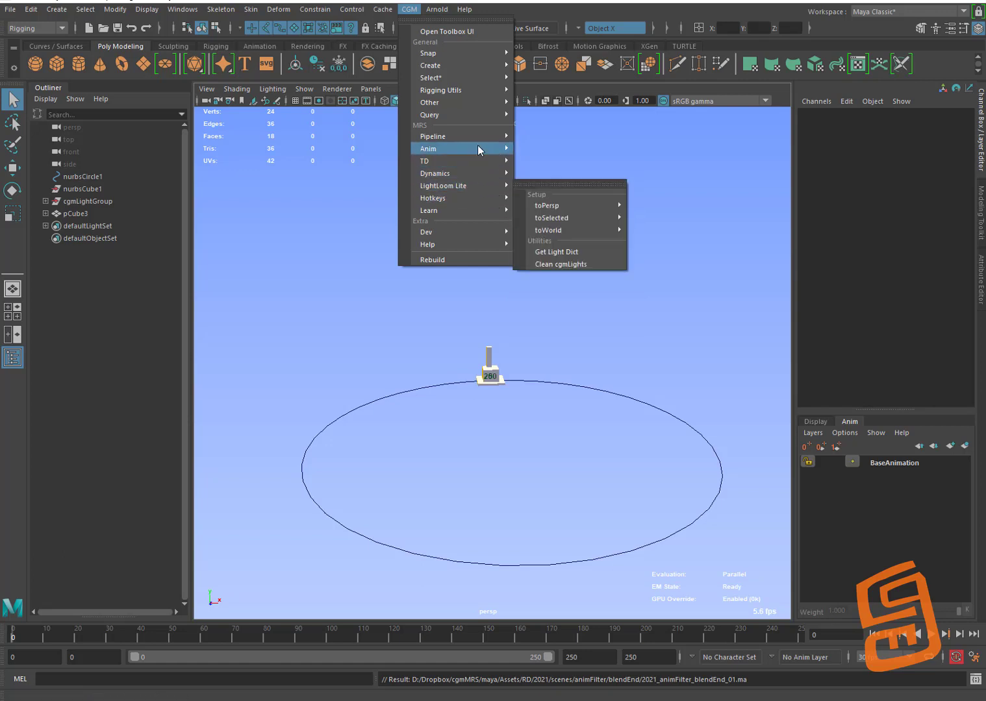
pyautogui.click(573, 215)
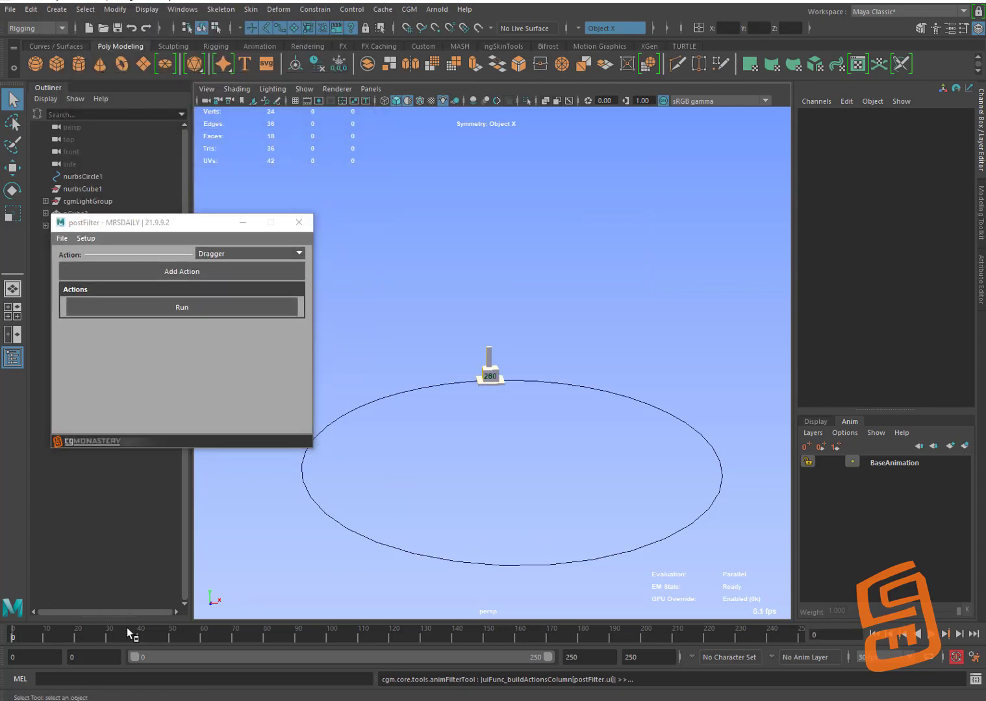
# Play back the animated cube stack travelling around the circle and return to frame 0
pyautogui.click(929, 635)
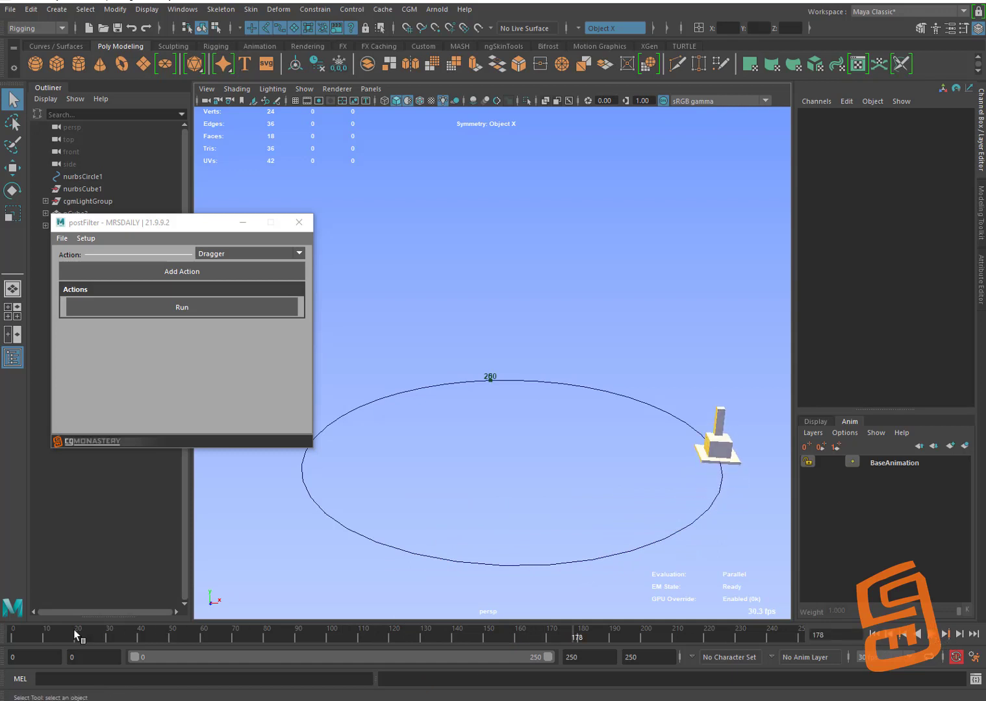
pyautogui.click(13, 640)
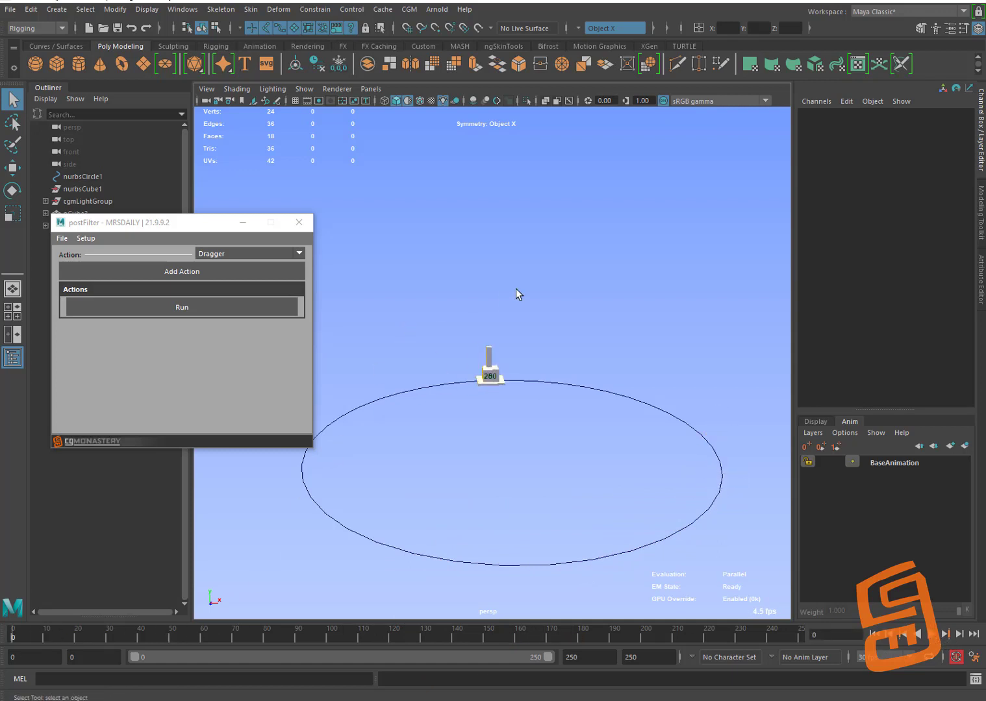
pyautogui.keyDown('alt'); pyautogui.moveTo(516, 288); pyautogui.dragTo(530, 324); pyautogui.keyUp('alt')
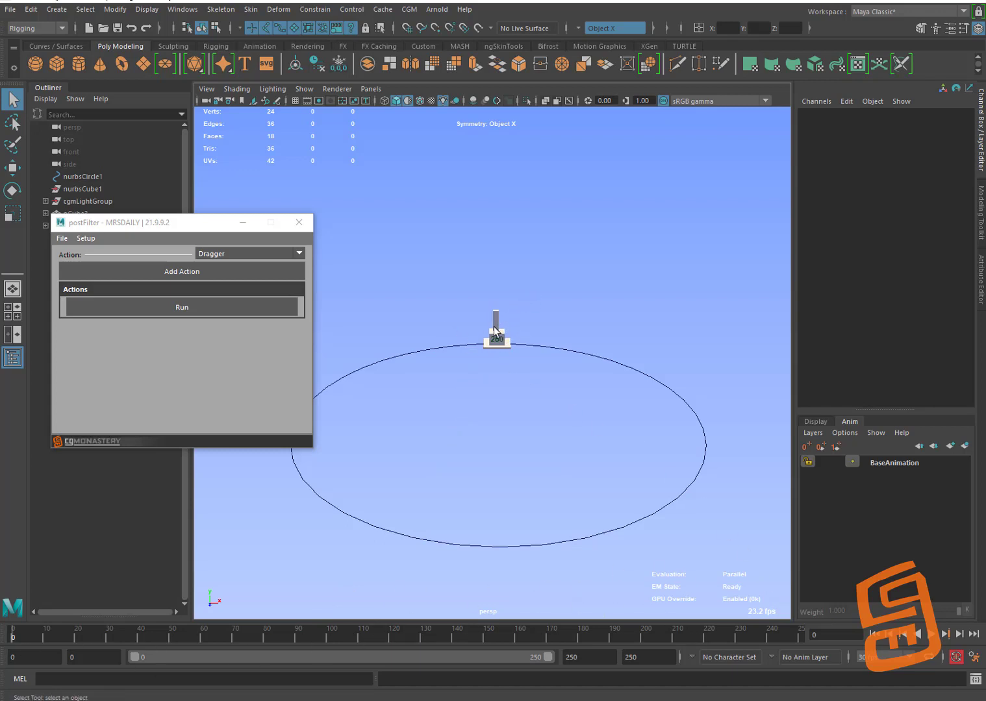
# Add a Dragger action for pCube1, the middle box of the stack, and expand its settings
pyautogui.click(486, 349)
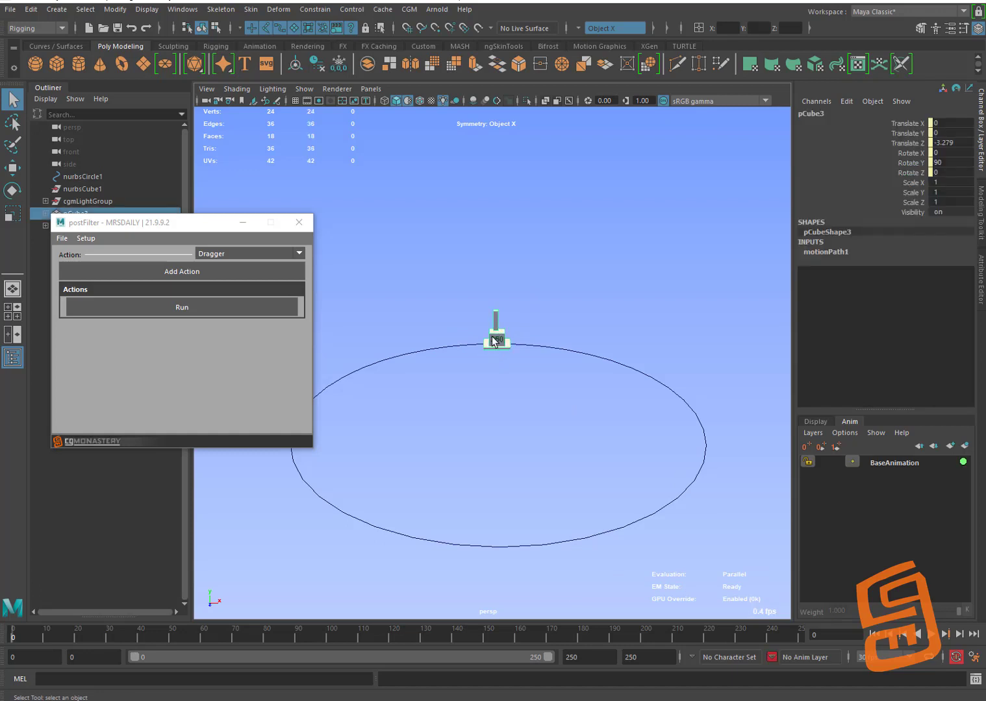
pyautogui.click(511, 325)
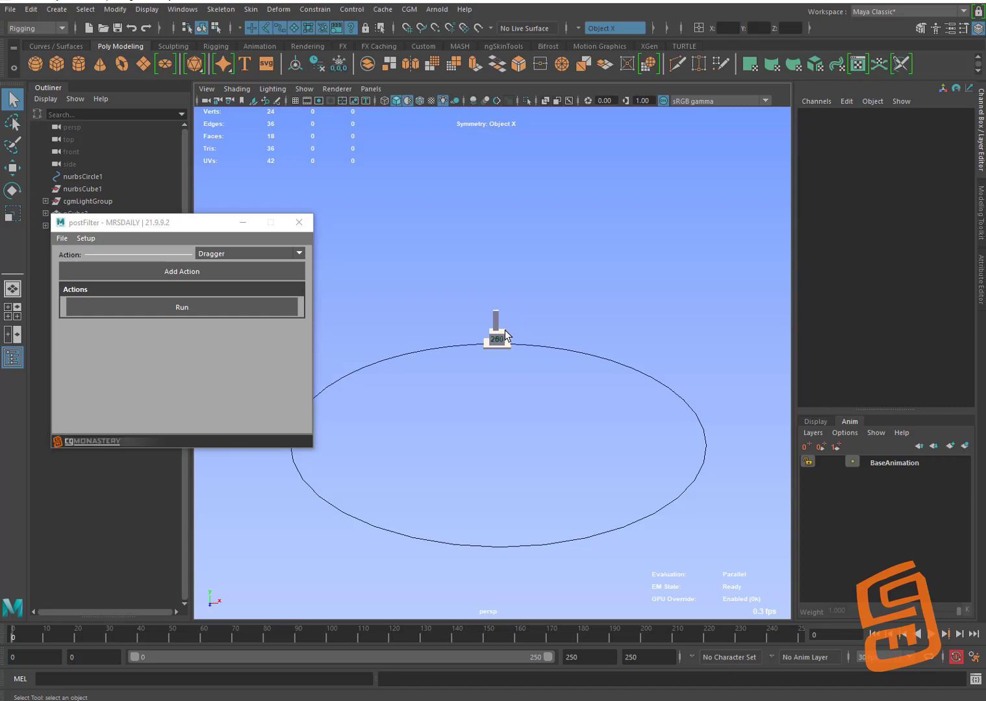
pyautogui.click(504, 330)
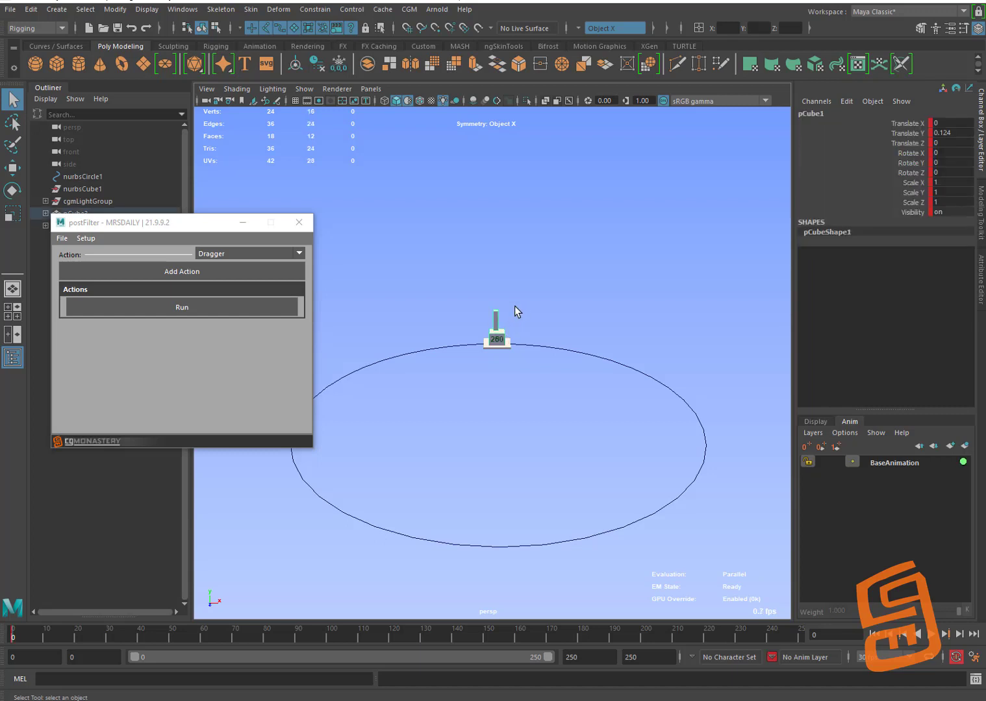
pyautogui.click(516, 304)
pyautogui.click(504, 329)
pyautogui.click(494, 304)
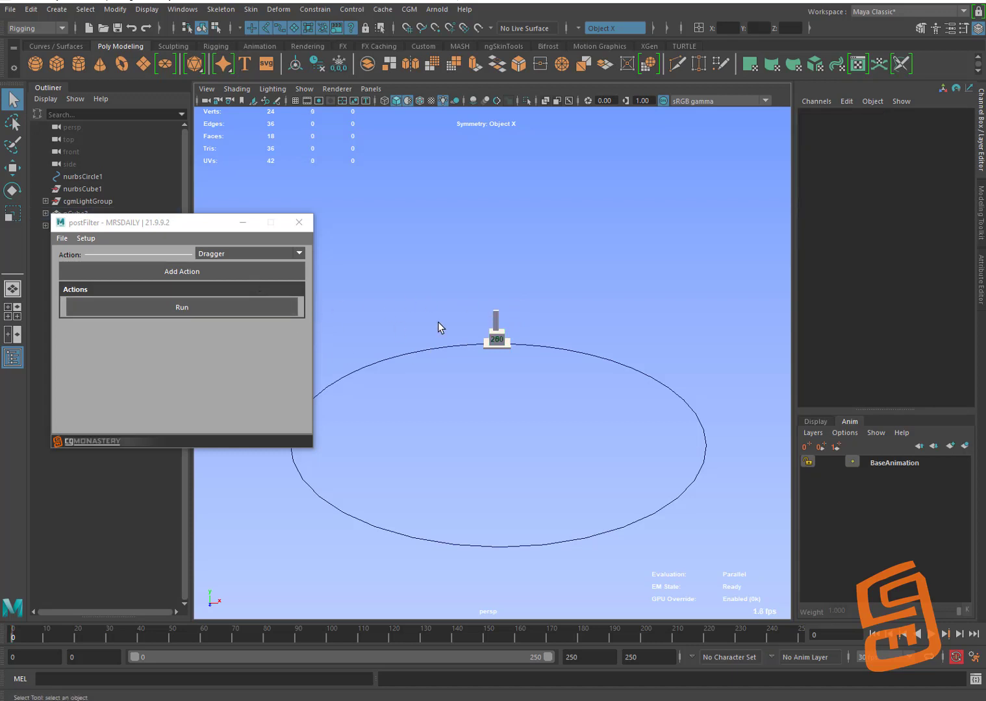
pyautogui.click(503, 335)
pyautogui.click(285, 271)
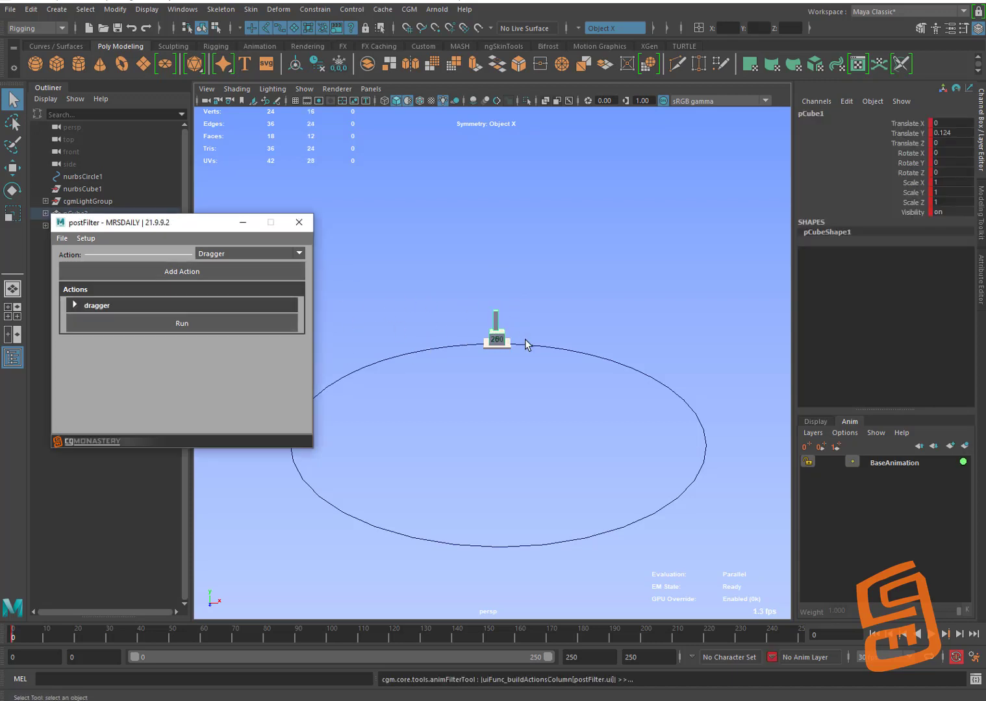
pyautogui.click(225, 305)
pyautogui.click(574, 278)
pyautogui.click(508, 334)
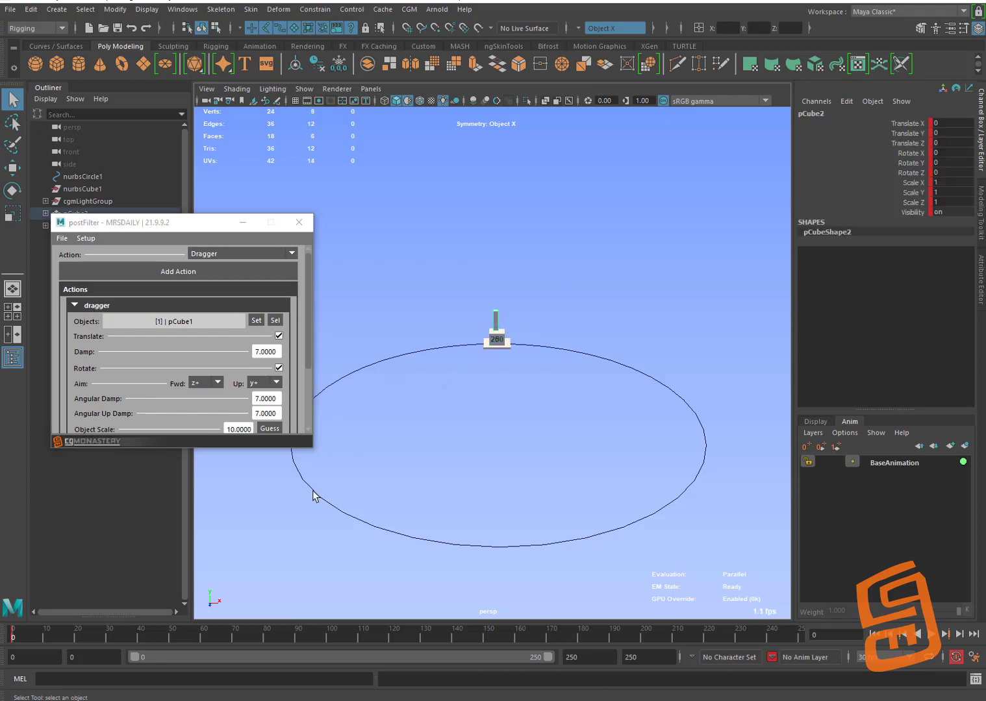
pyautogui.click(524, 314)
pyautogui.click(512, 336)
pyautogui.click(531, 298)
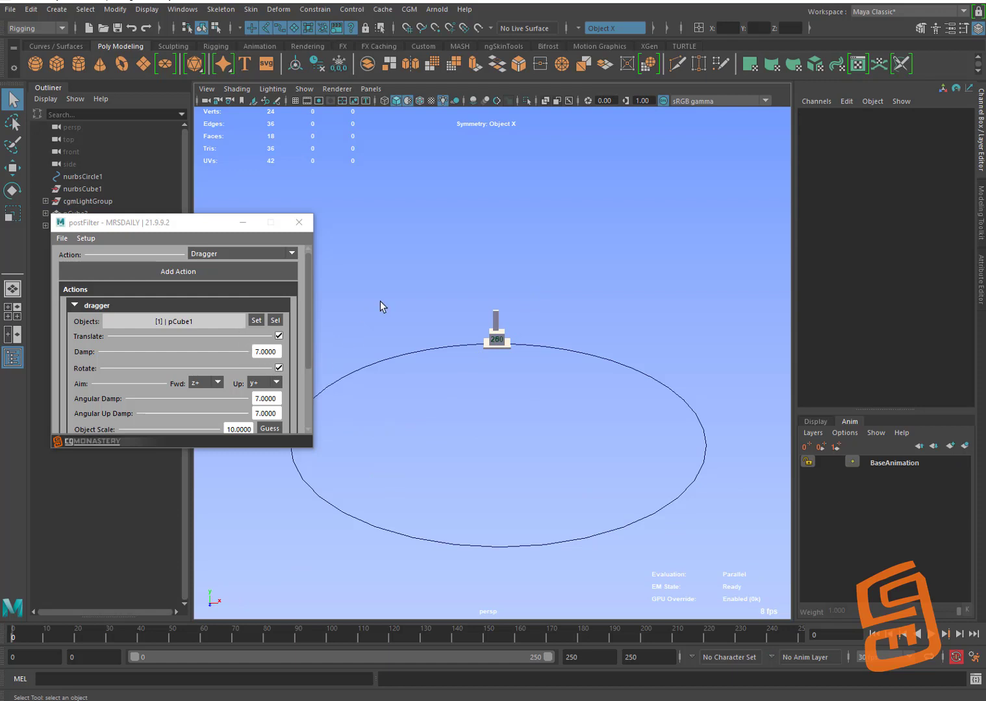
pyautogui.click(505, 328)
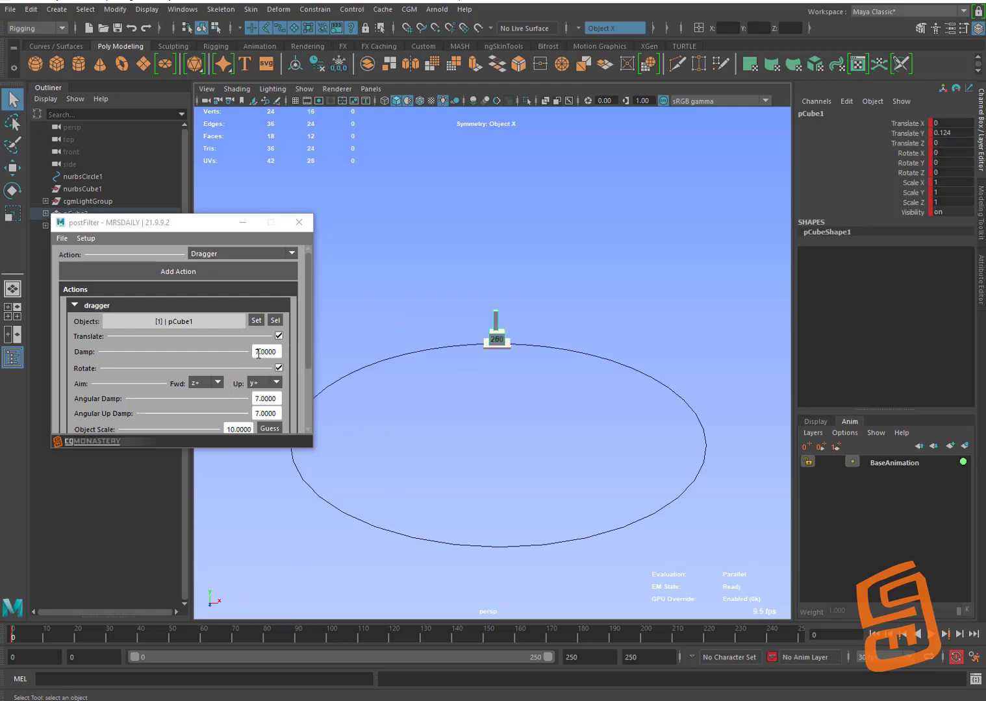
# Try y- as the dragger's forward aim axis for pCube1
pyautogui.moveTo(306, 336); pyautogui.dragTo(309, 366)
pyautogui.keyDown('alt'); pyautogui.moveTo(498, 285); pyautogui.dragTo(552, 303); pyautogui.keyUp('alt')
pyautogui.press('w')
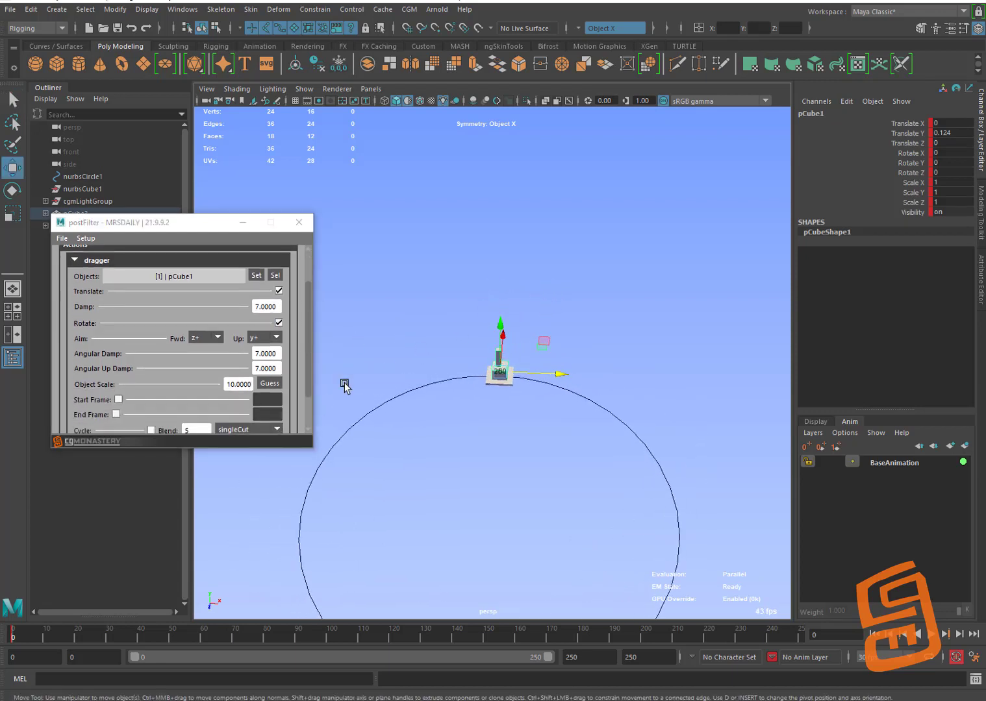
pyautogui.click(214, 338)
pyautogui.click(208, 388)
pyautogui.click(265, 344)
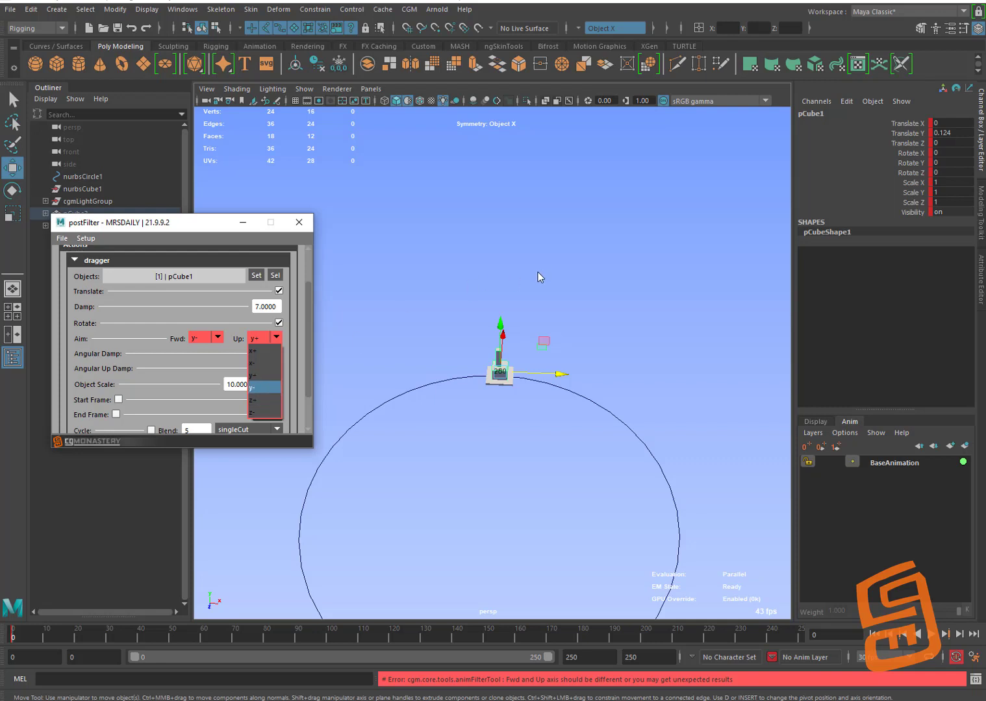
pyautogui.click(532, 284)
pyautogui.click(503, 367)
pyautogui.click(540, 324)
pyautogui.click(500, 367)
# Set the dragger's forward aim axis to z- with y+ up, and have its object scale guessed from pCube1
pyautogui.click(218, 337)
pyautogui.click(216, 414)
pyautogui.click(267, 339)
pyautogui.click(414, 323)
pyautogui.keyDown('alt'); pyautogui.moveTo(413, 324); pyautogui.dragTo(532, 311); pyautogui.keyUp('alt')
pyautogui.click(508, 336)
pyautogui.click(270, 383)
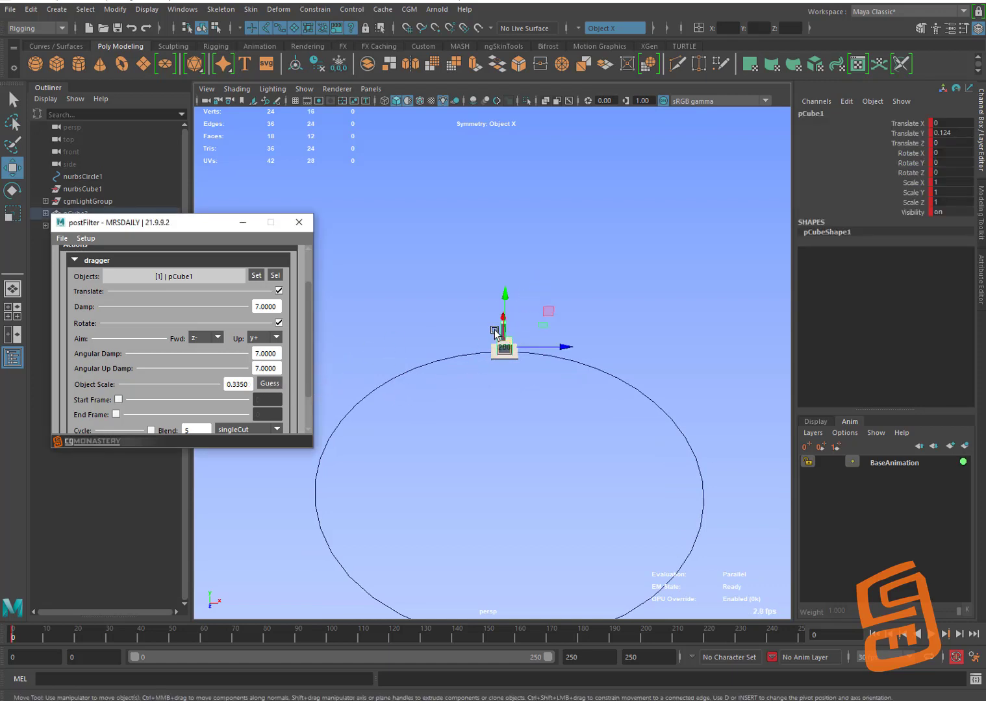
# Test-run the dragger on pCube1 with playback from frame 0, and delete the baked animLayer1
pyautogui.keyDown('alt'); pyautogui.moveTo(462, 326); pyautogui.dragTo(544, 273); pyautogui.keyUp('alt')
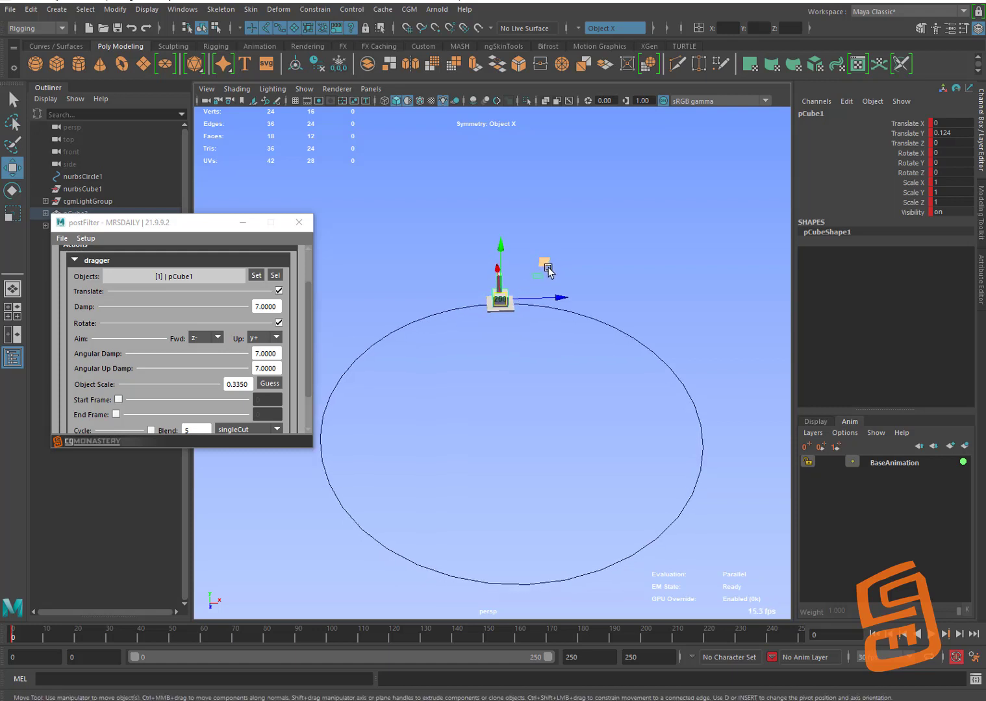
pyautogui.scroll(-2, 306, 367)
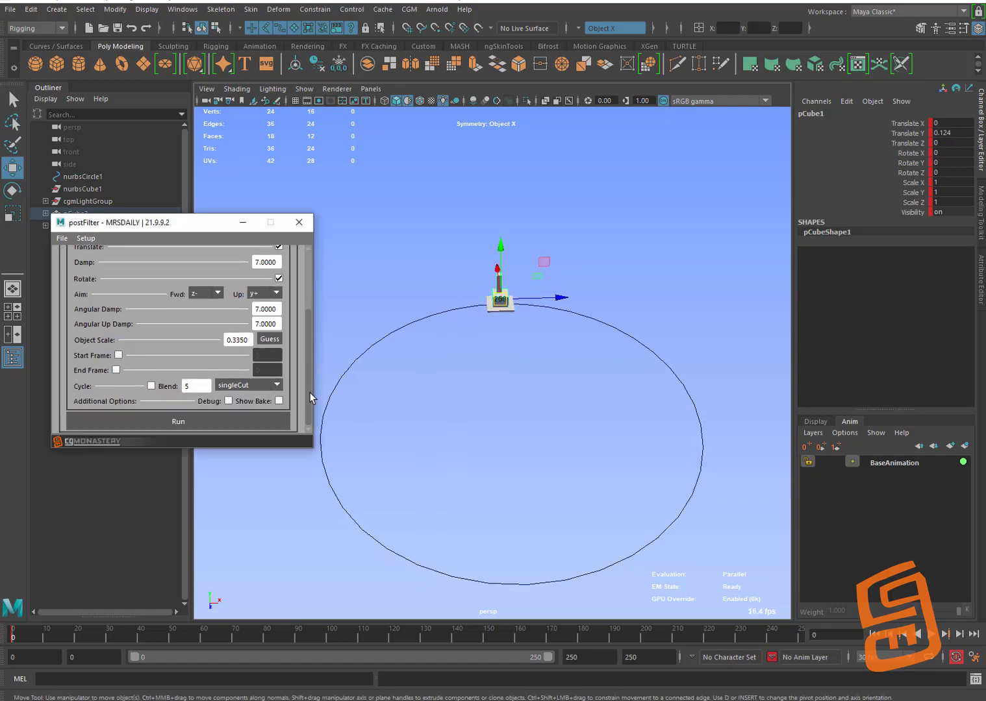
pyautogui.keyDown('alt'); pyautogui.moveTo(519, 305); pyautogui.dragTo(552, 260); pyautogui.keyUp('alt')
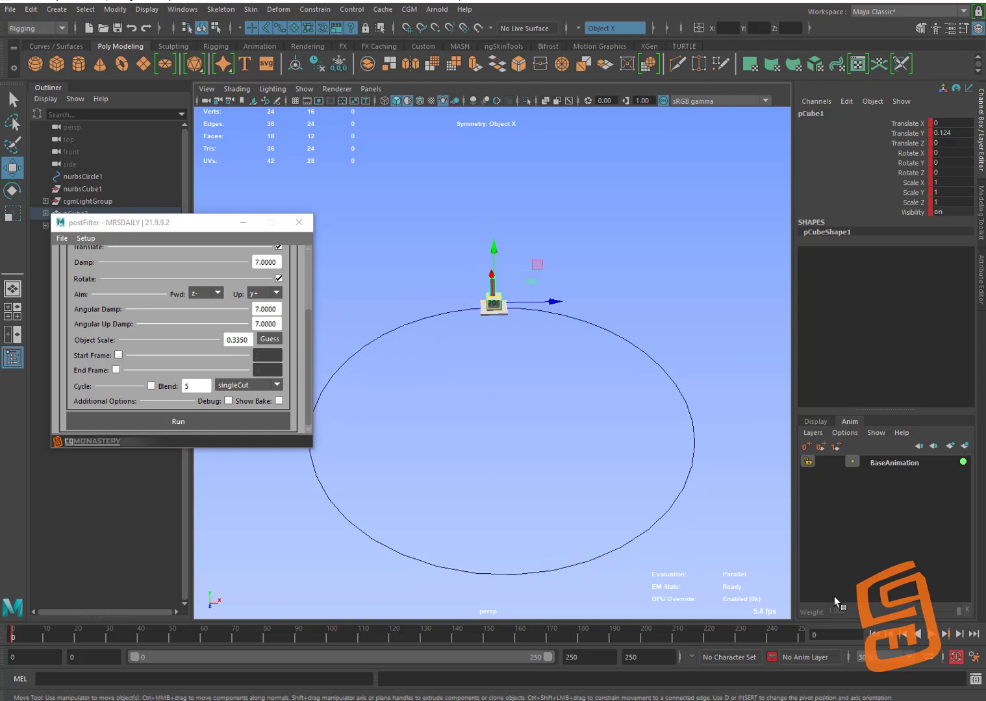
pyautogui.click(207, 424)
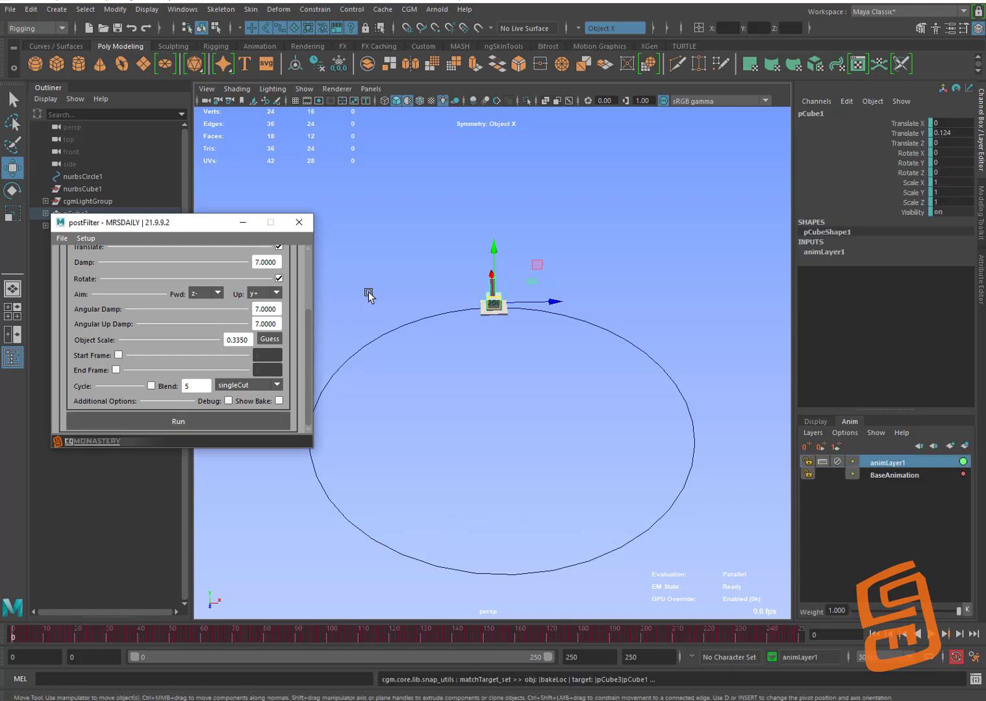
pyautogui.hotkey('alt', 'v')
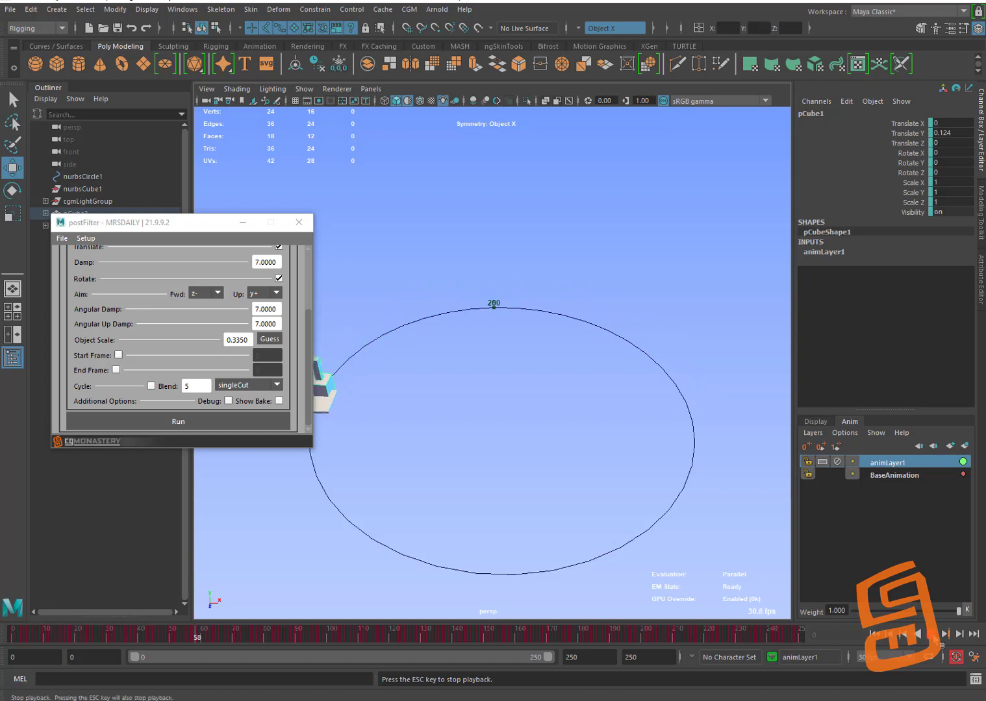
pyautogui.click(12, 634)
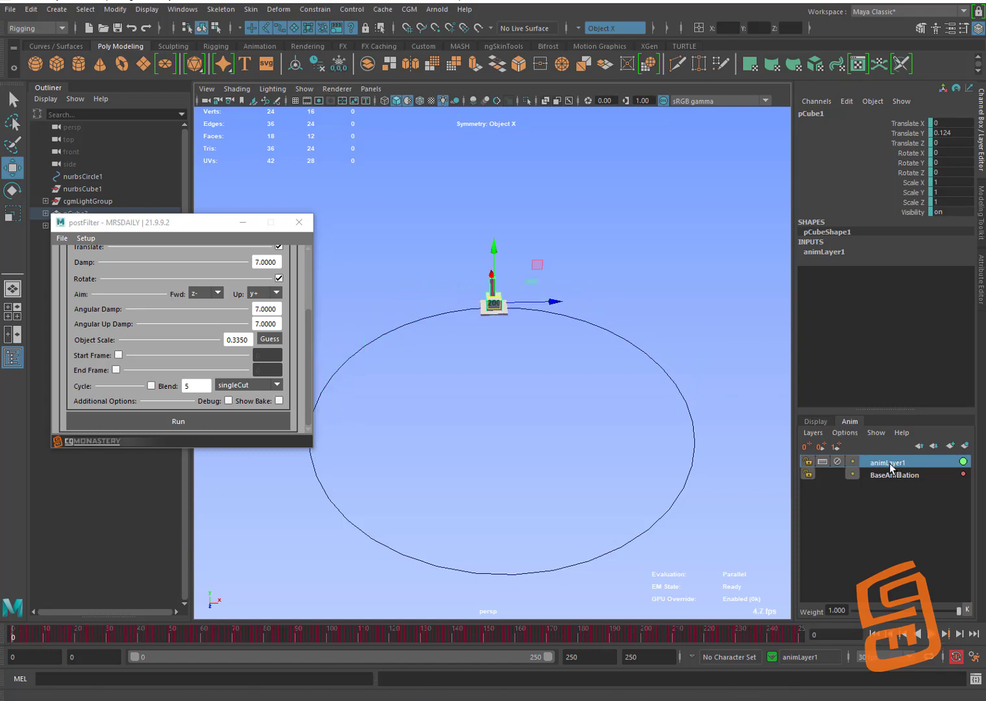
pyautogui.rightClick(888, 463)
pyautogui.click(902, 405)
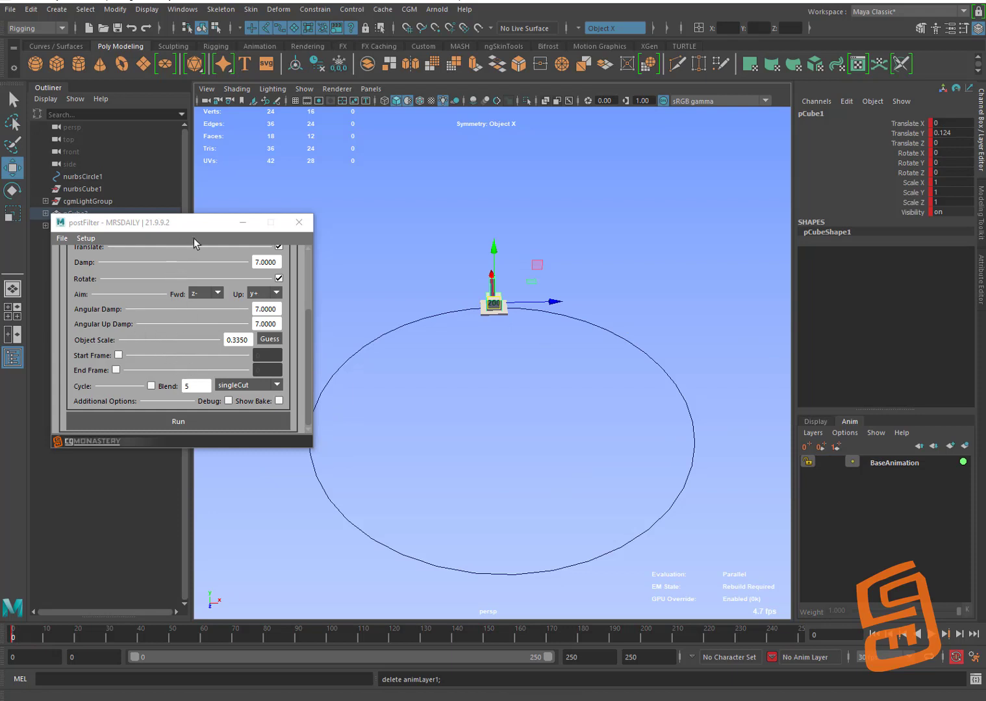
# Rename the dragger action as base
pyautogui.moveTo(305, 321); pyautogui.dragTo(247, 268)
pyautogui.rightClick(206, 306)
pyautogui.click(250, 316)
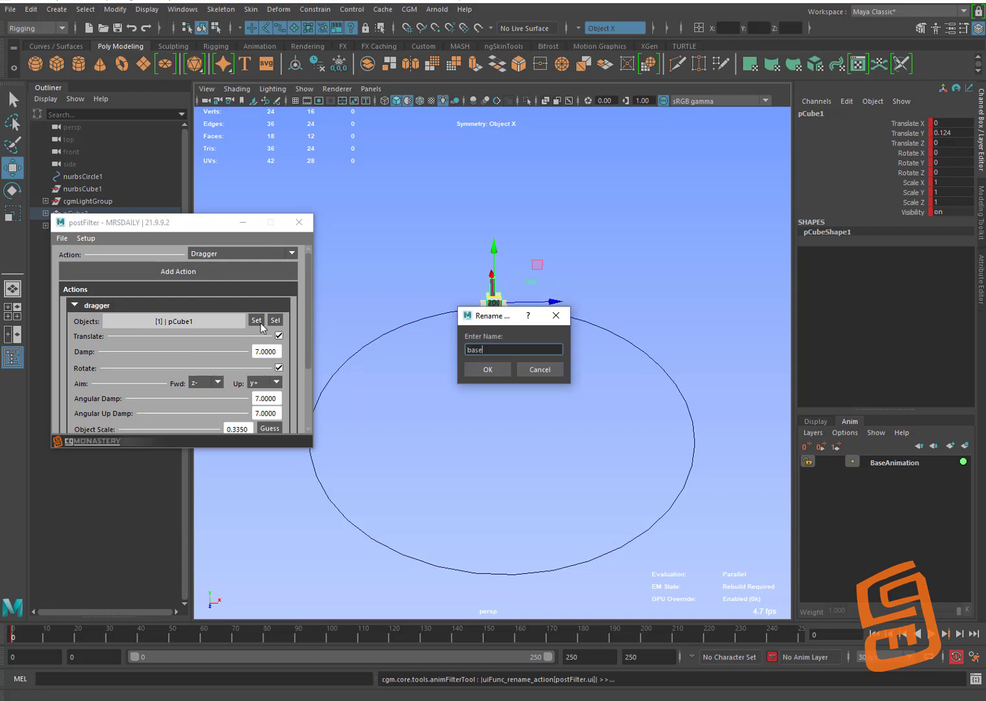
pyautogui.press('Return')
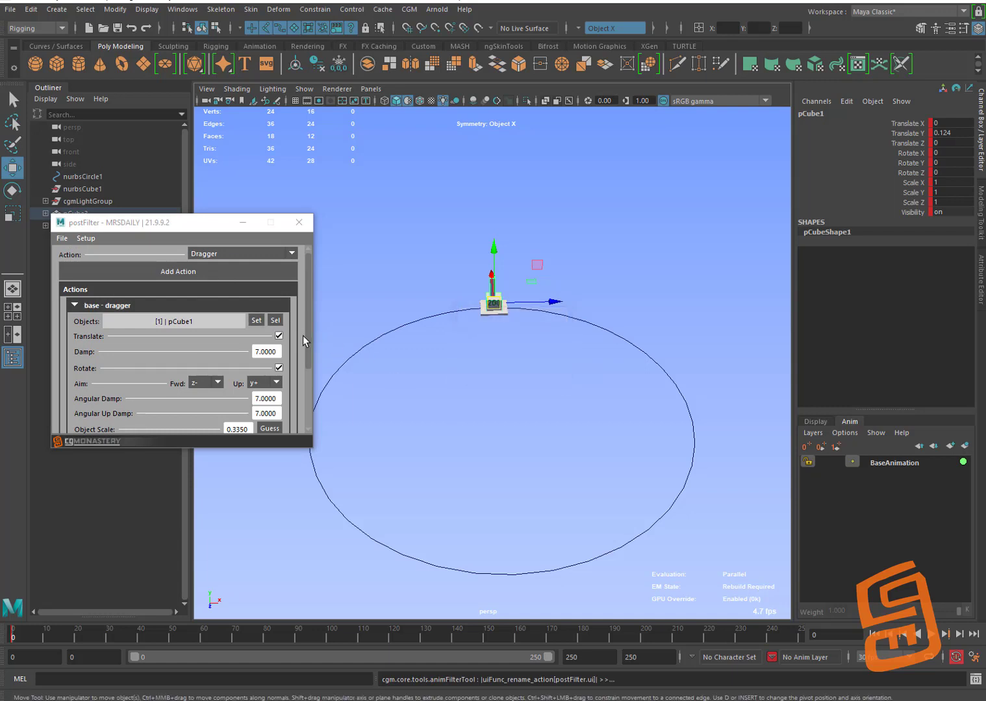
# Set the base dragger's aim to y+ forward and z- up, and run it on pCube1
pyautogui.moveTo(309, 337); pyautogui.dragTo(314, 374)
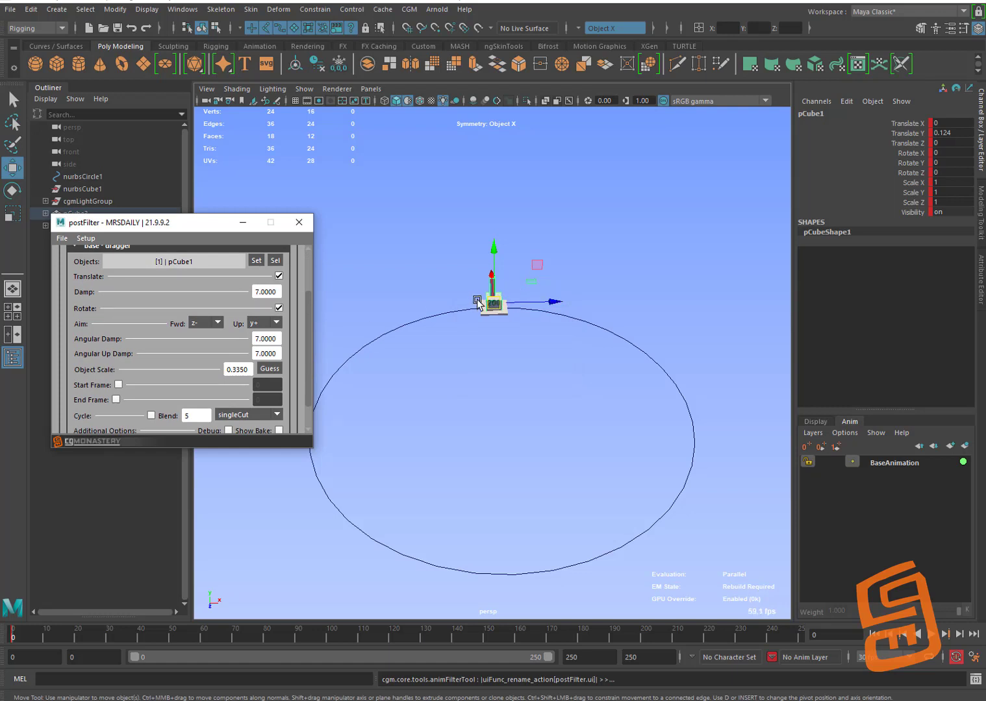
pyautogui.click(218, 323)
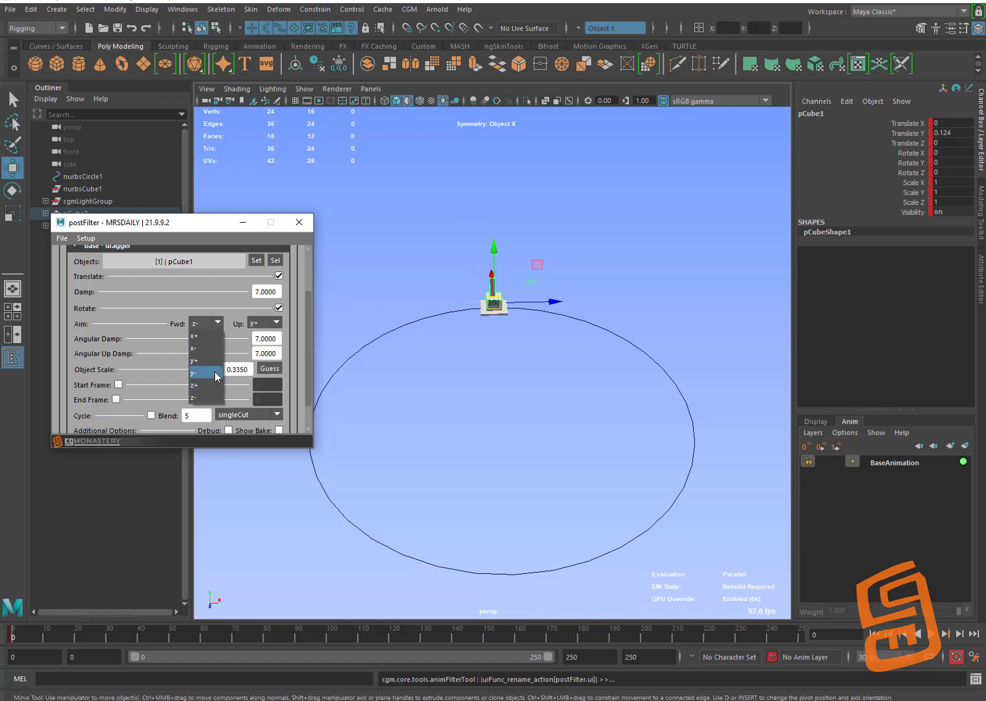
pyautogui.click(205, 360)
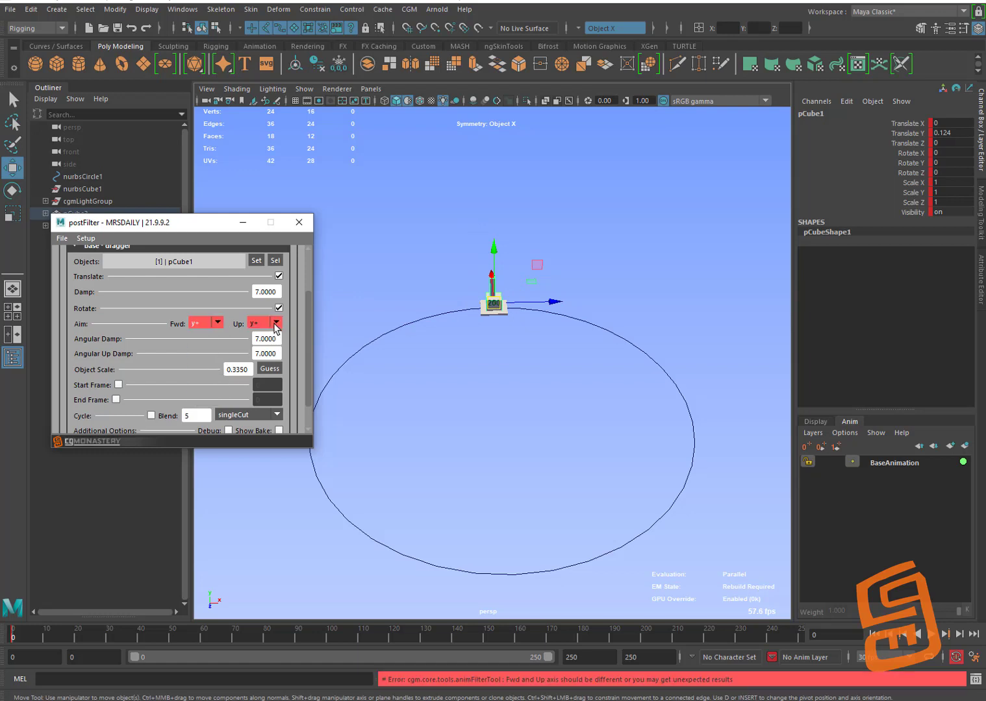
pyautogui.click(276, 328)
pyautogui.click(273, 386)
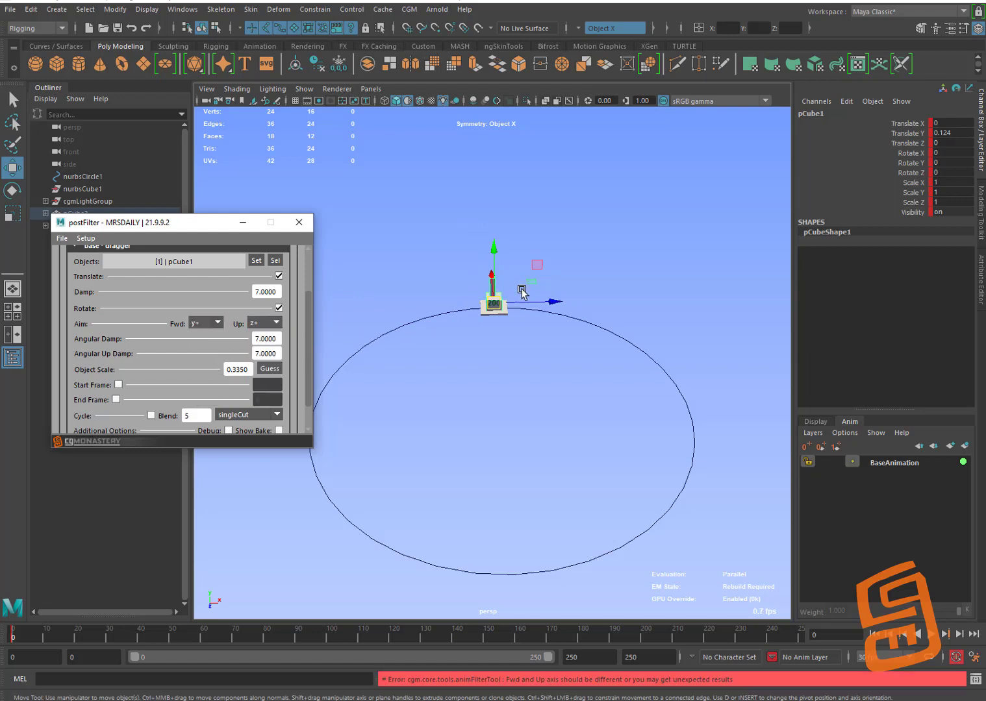
pyautogui.click(277, 324)
pyautogui.click(273, 398)
pyautogui.scroll(-2, 309, 315)
pyautogui.click(226, 419)
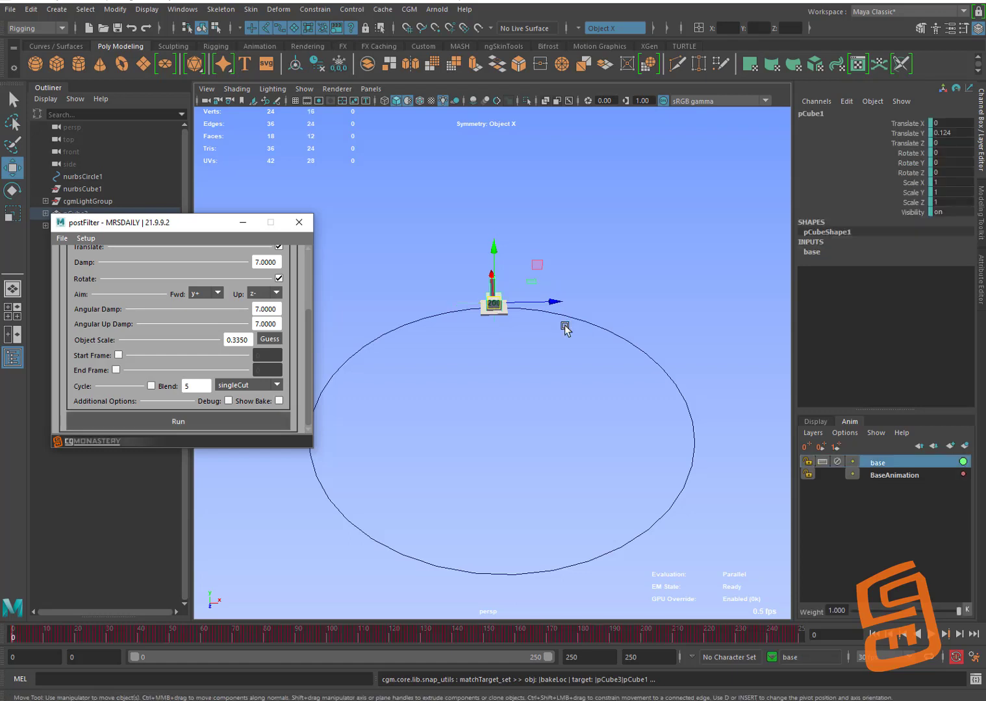
# Play back the baked base drag motion around the circle and return to frame 0
pyautogui.hotkey('alt', 'v')
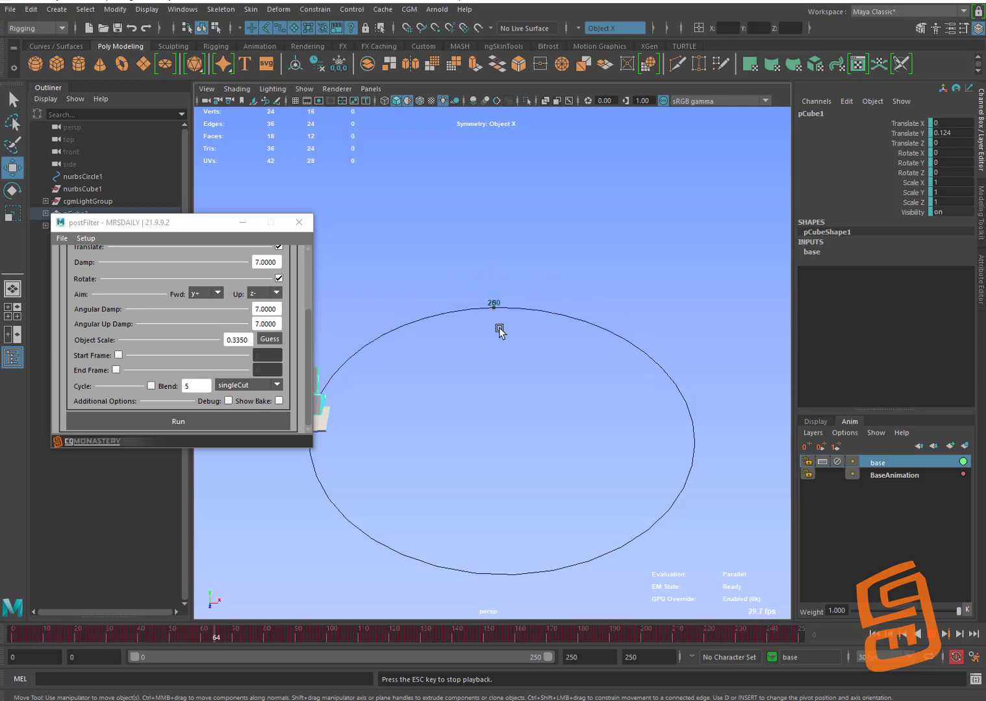
pyautogui.keyDown('alt'); pyautogui.moveTo(502, 333); pyautogui.dragTo(505, 321); pyautogui.keyUp('alt')
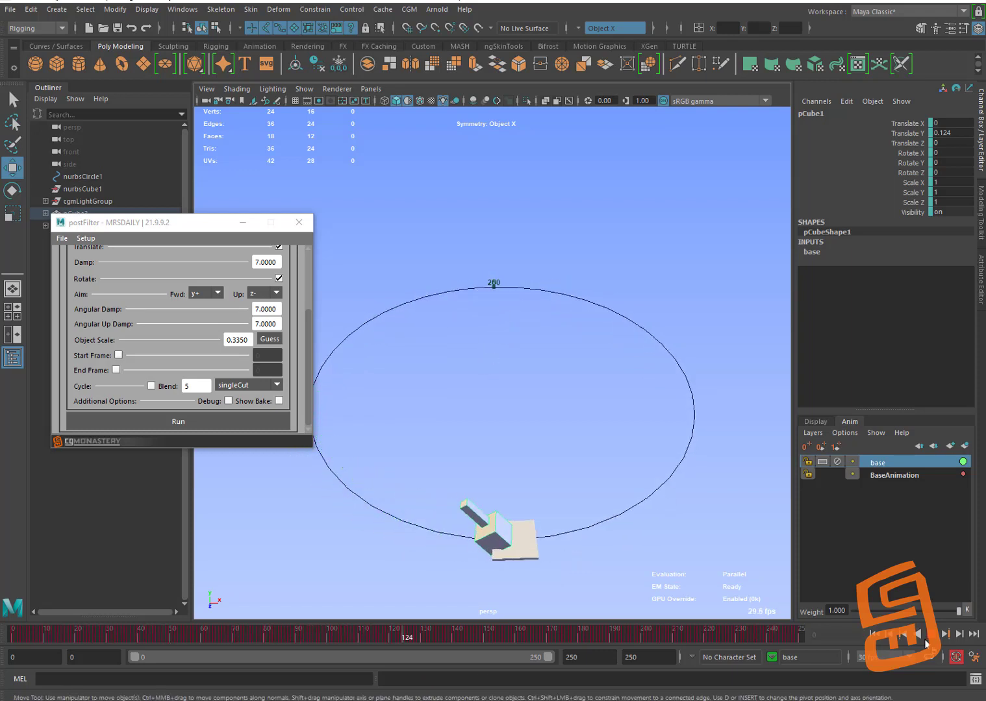
pyautogui.press('Escape')
pyautogui.moveTo(41, 629); pyautogui.dragTo(12, 629)
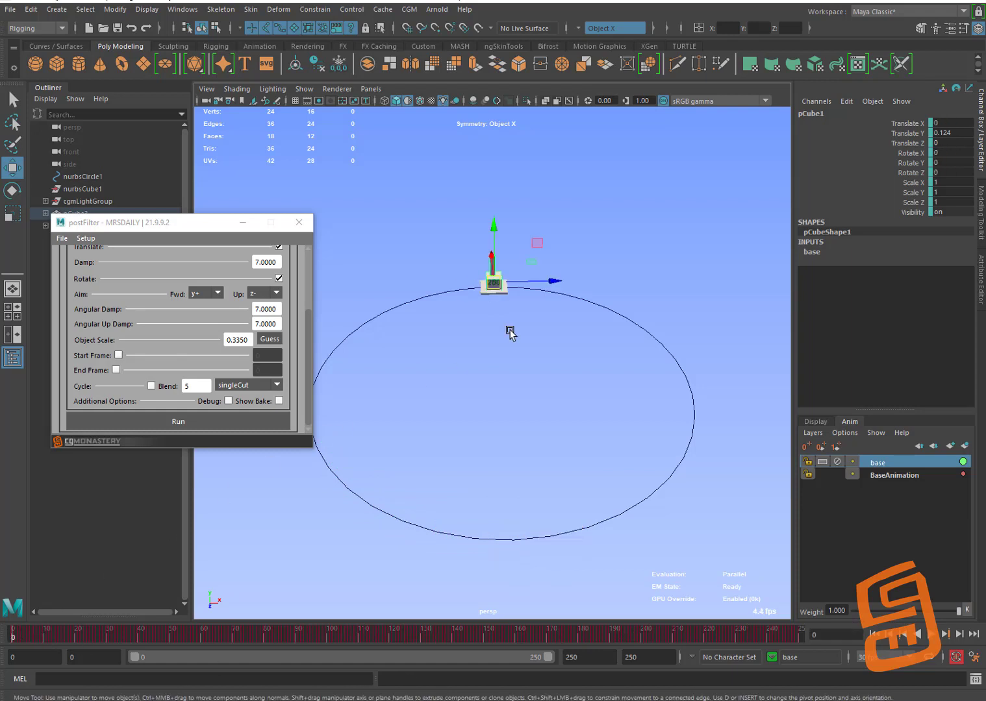
pyautogui.keyDown('alt'); pyautogui.moveTo(532, 323); pyautogui.dragTo(578, 286); pyautogui.keyUp('alt')
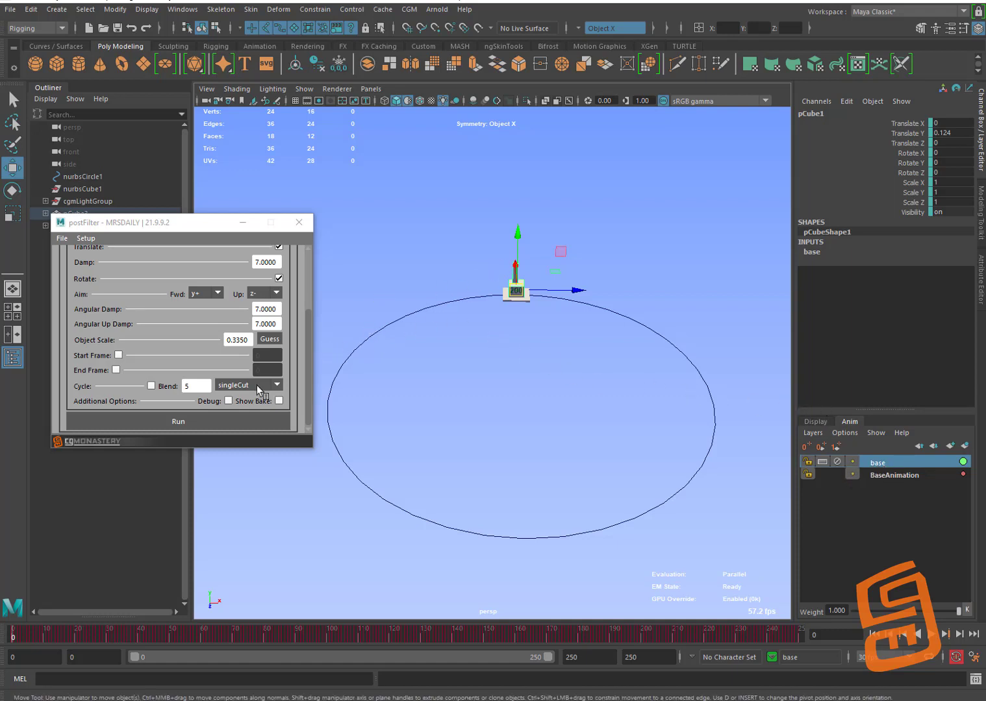
# Turn on Cycle for the base dragger with a blend of 15 and the reverseBlend method, and run it again
pyautogui.click(152, 386)
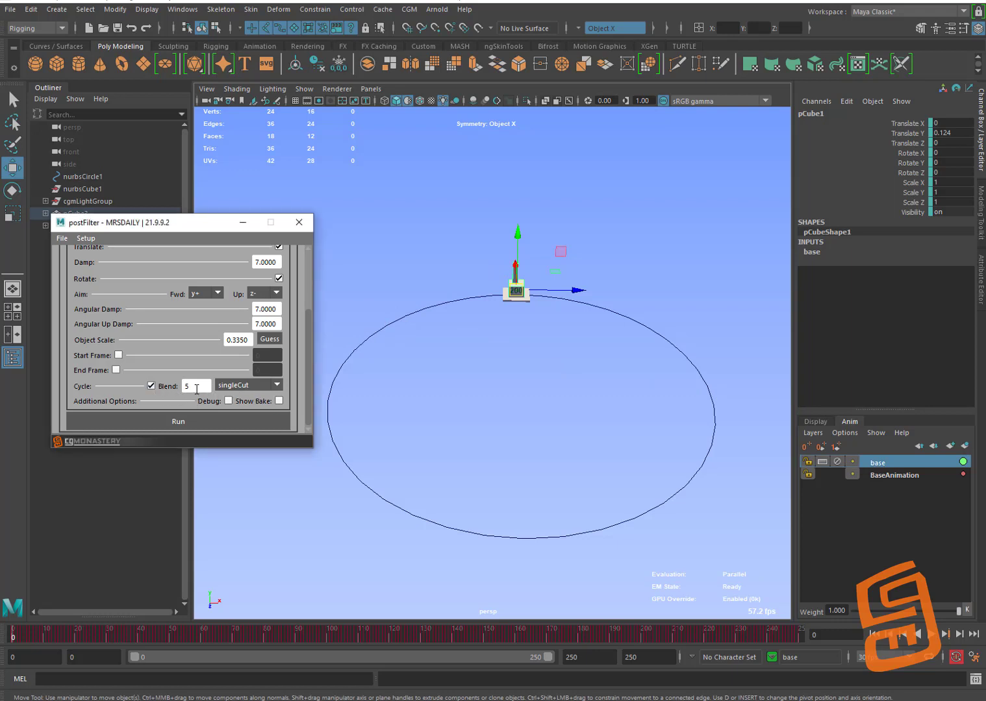
pyautogui.click(196, 386)
pyautogui.click(255, 387)
pyautogui.click(258, 403)
pyautogui.click(247, 421)
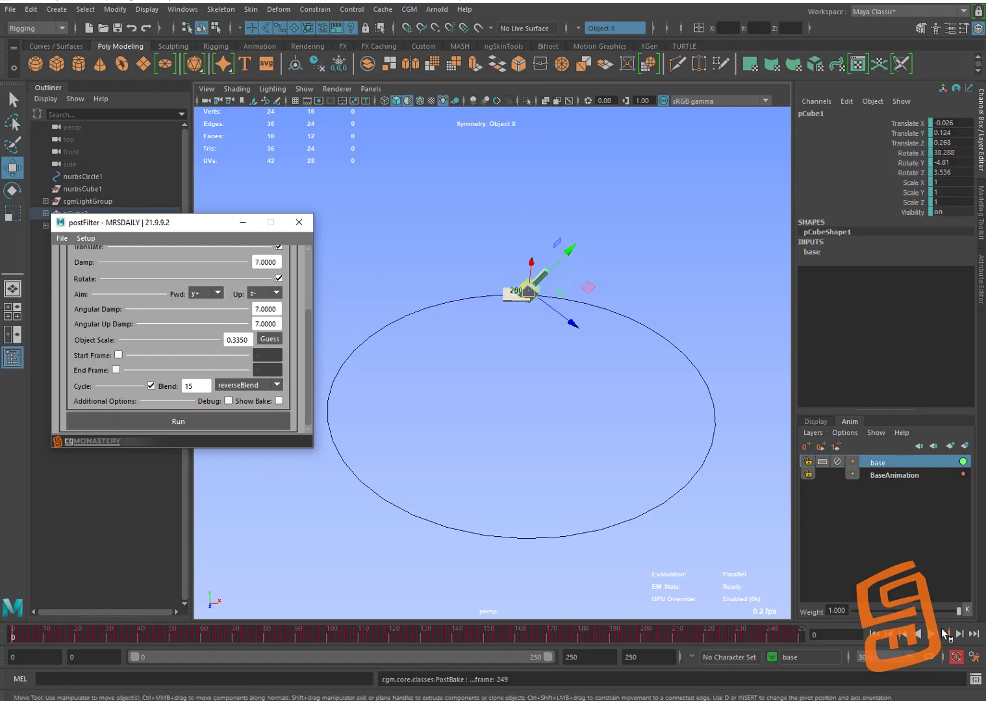
# Play back the cycled base motion, scrub between the start and end frames to check the loop, and return to frame 0
pyautogui.click(933, 633)
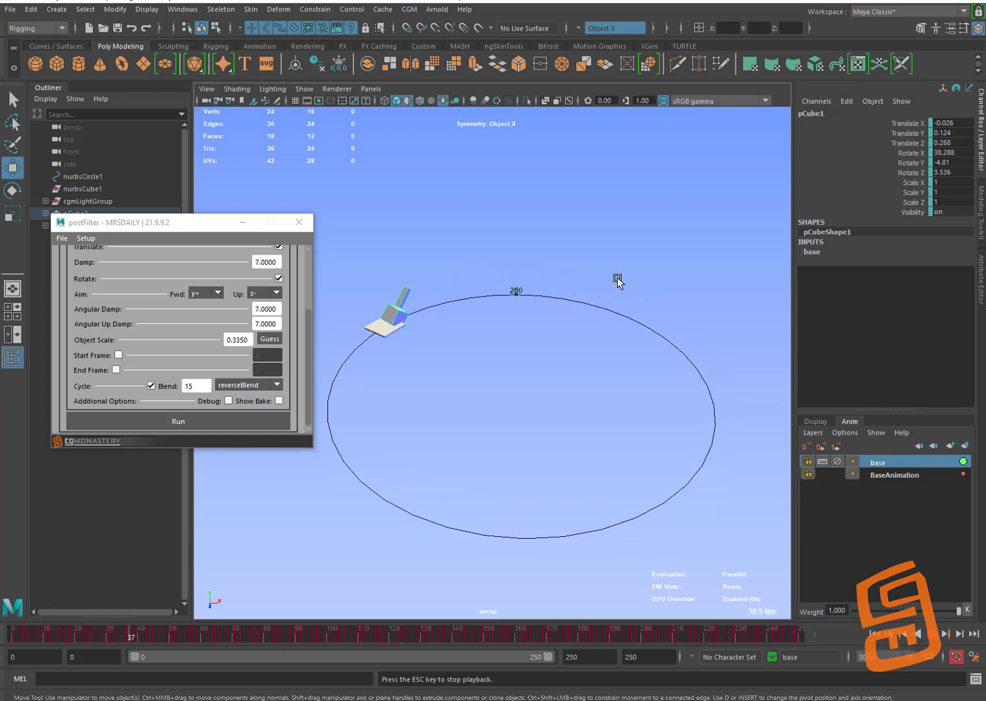
pyautogui.click(922, 634)
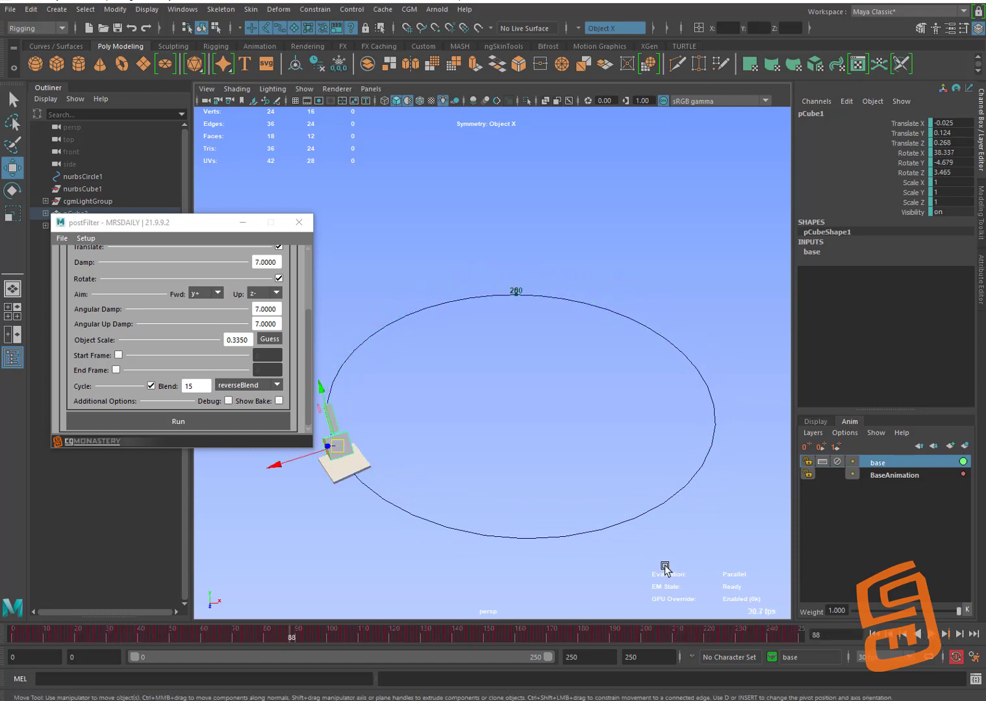
pyautogui.moveTo(533, 641); pyautogui.dragTo(800, 637)
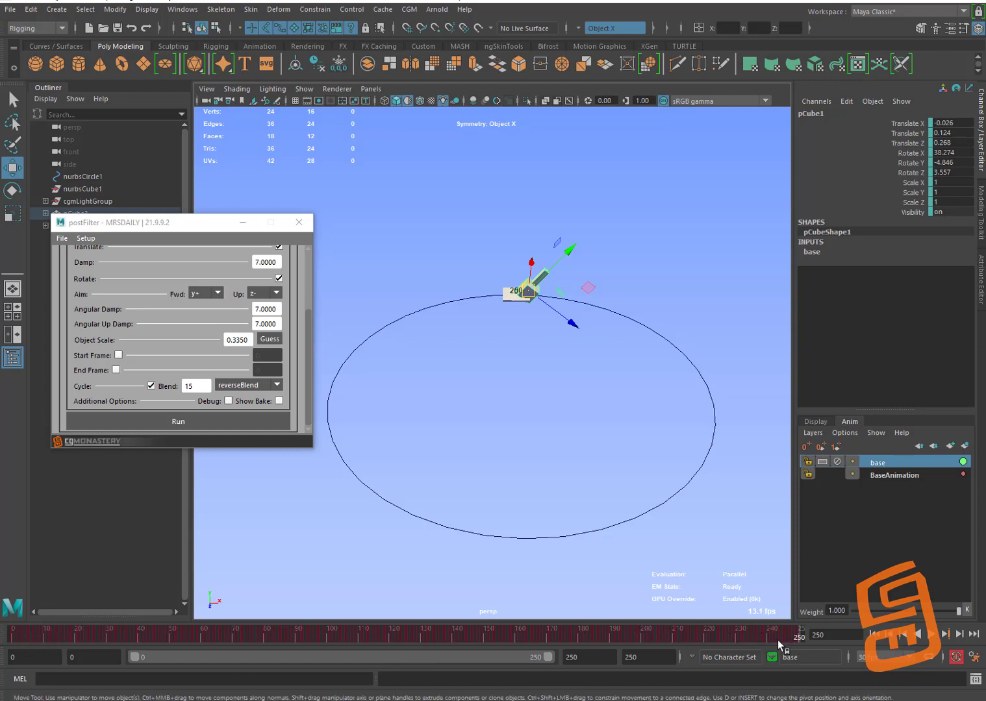
pyautogui.moveTo(43, 636); pyautogui.dragTo(800, 639)
pyautogui.click(625, 279)
pyautogui.moveTo(37, 629); pyautogui.dragTo(13, 635)
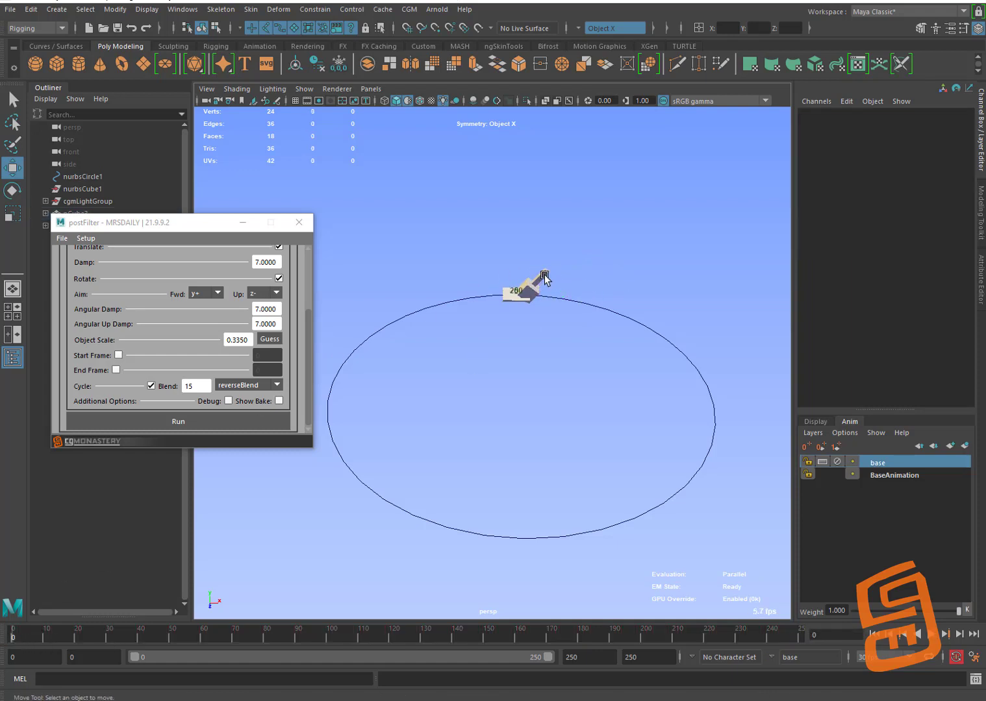
# Add a new Dragger action for the top cube pCube2 and expand its settings
pyautogui.click(544, 278)
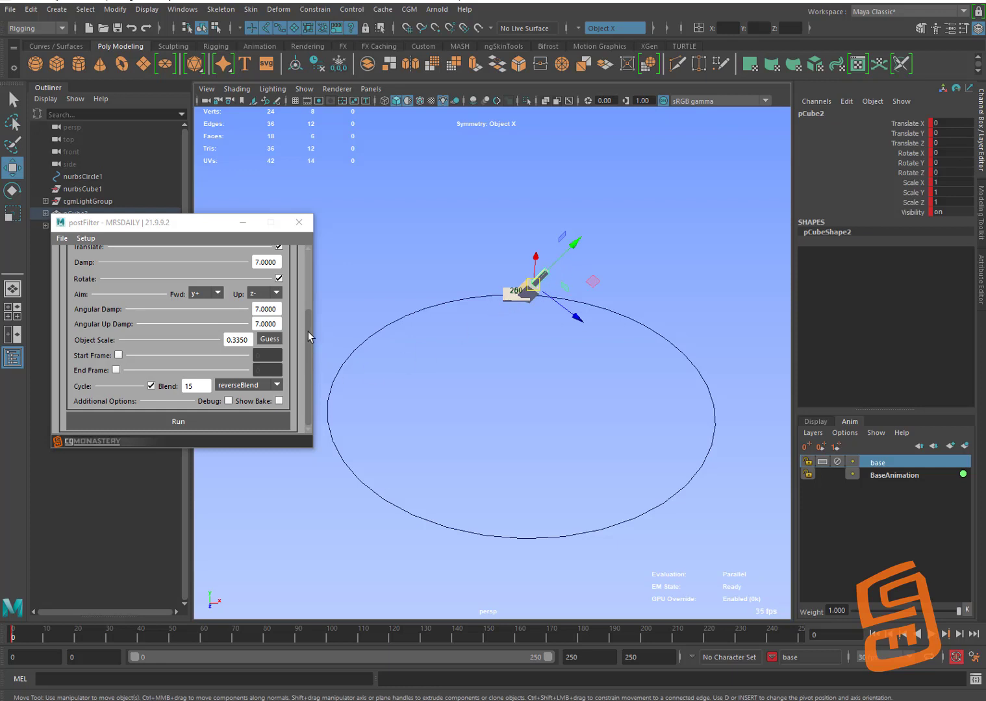
pyautogui.scroll(3, 308, 333)
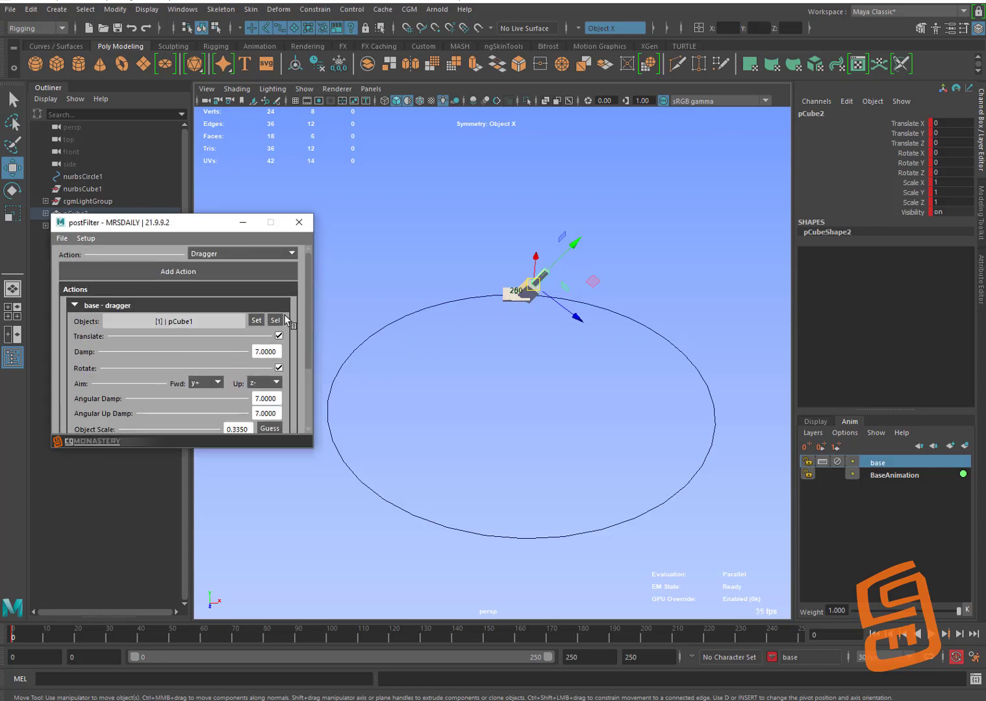
pyautogui.click(268, 277)
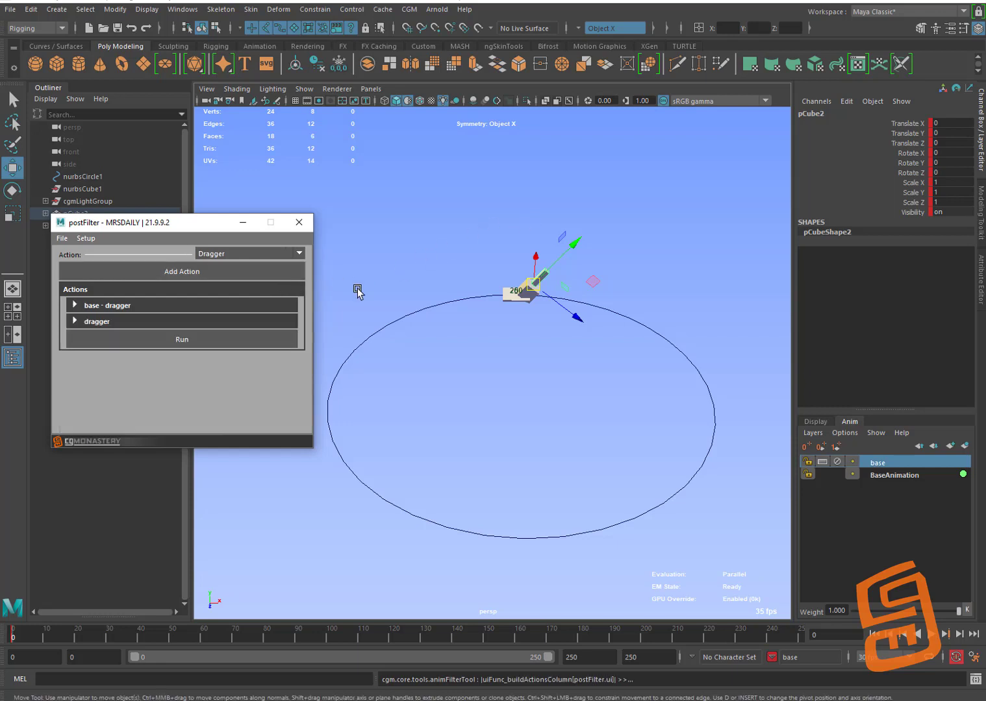
pyautogui.click(251, 323)
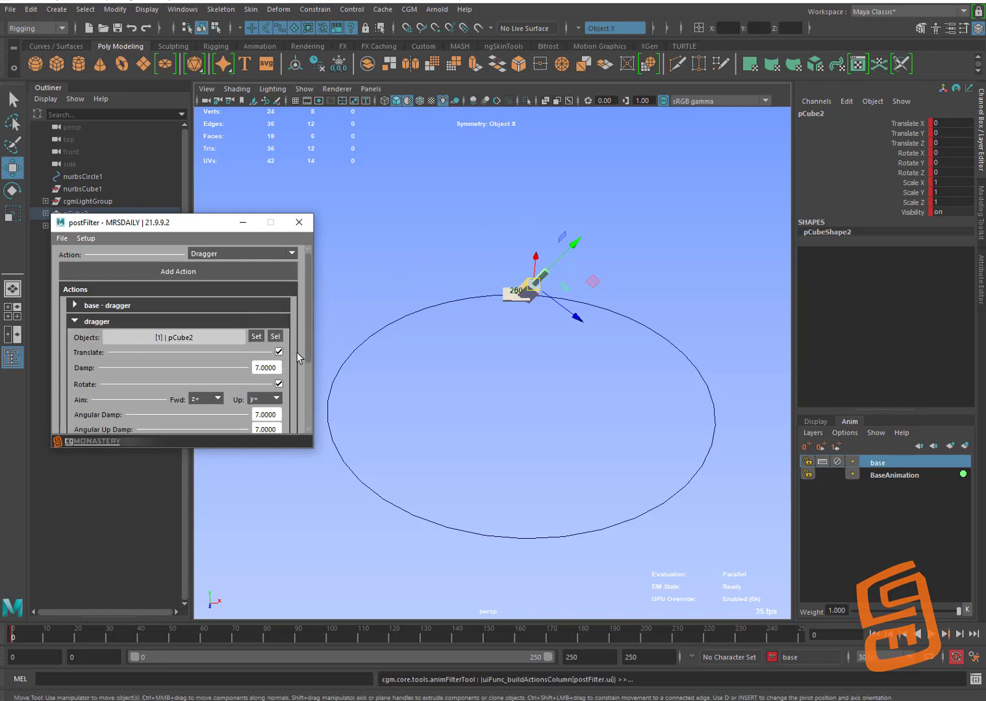
# Disable translation for the pCube2 dragger and set its aim to y+ forward and z- up
pyautogui.scroll(-1, 309, 342)
pyautogui.click(278, 318)
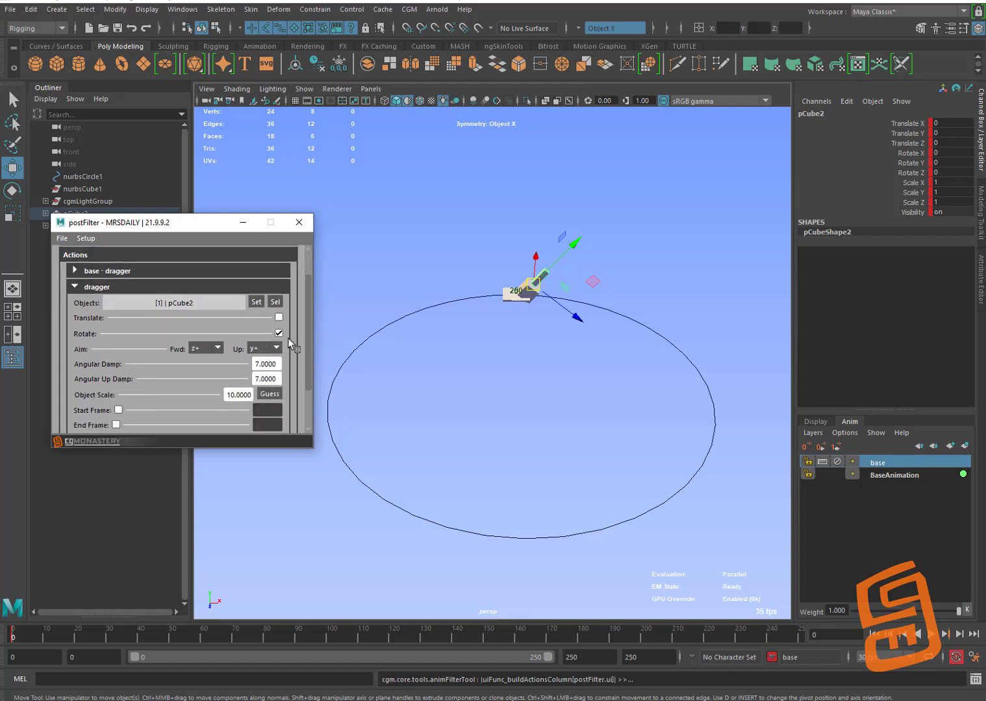
pyautogui.click(218, 349)
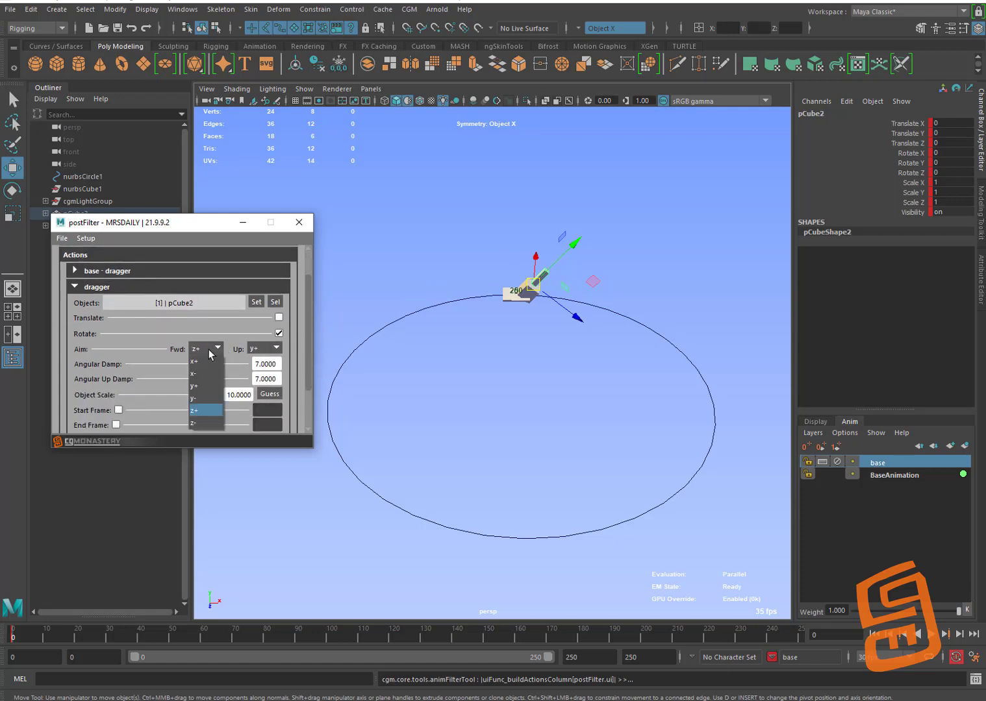
pyautogui.click(214, 387)
pyautogui.click(276, 348)
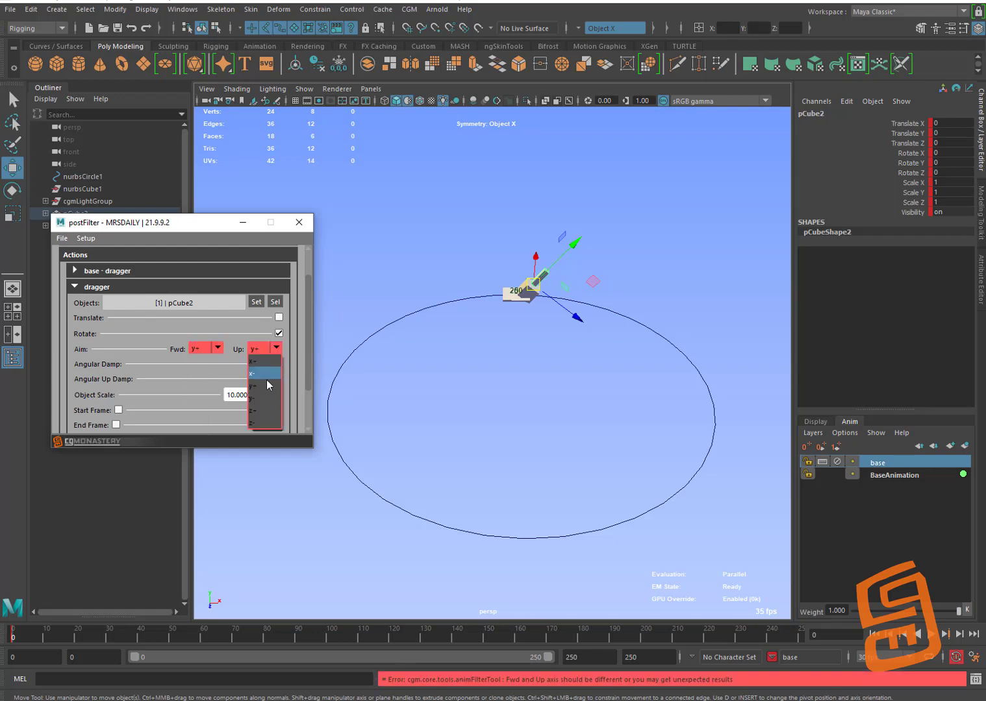
pyautogui.click(272, 423)
# Set the pCube2 dragger's Angular Damp and Angular Up Damp to 5 and guess its object scale
pyautogui.scroll(-2, 306, 363)
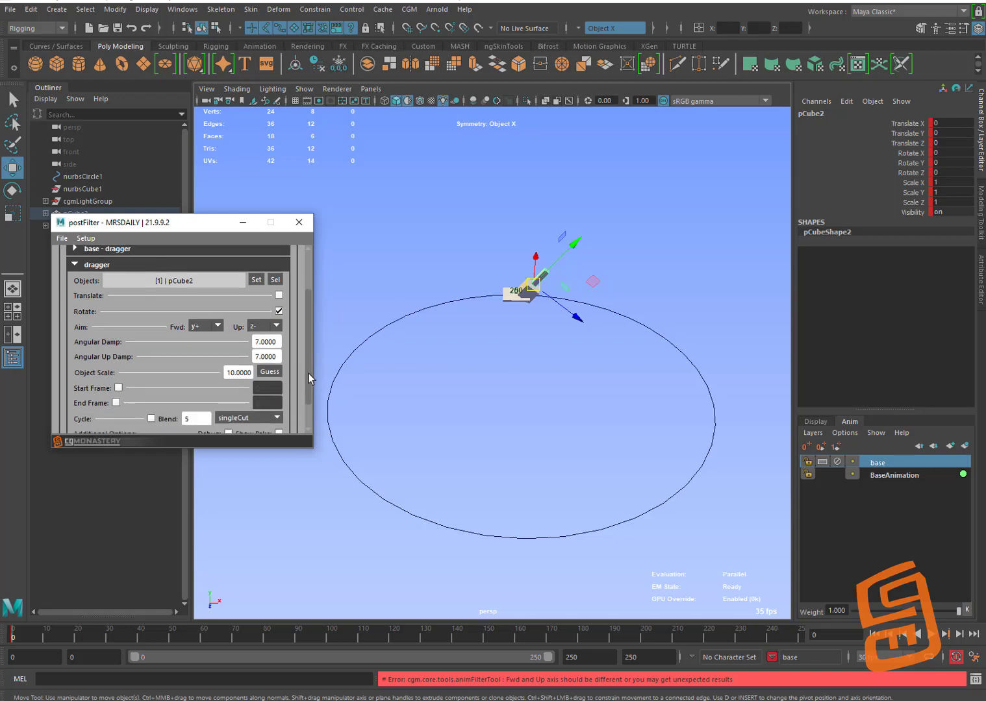
pyautogui.click(271, 334)
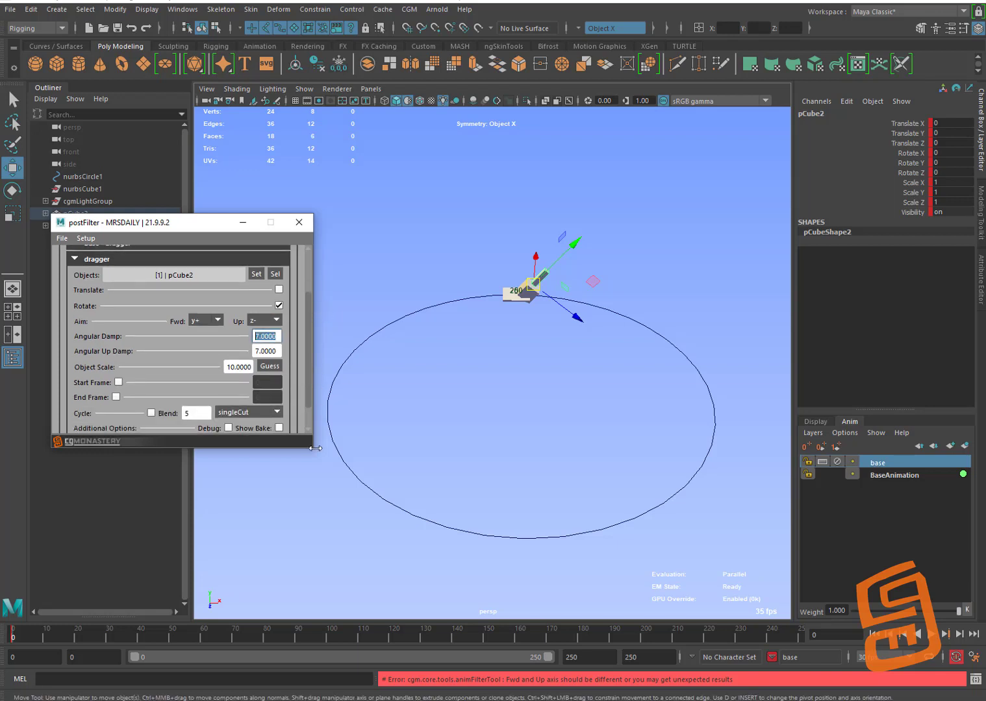
pyautogui.write('5')
pyautogui.press('Tab')
pyautogui.press('Tab')
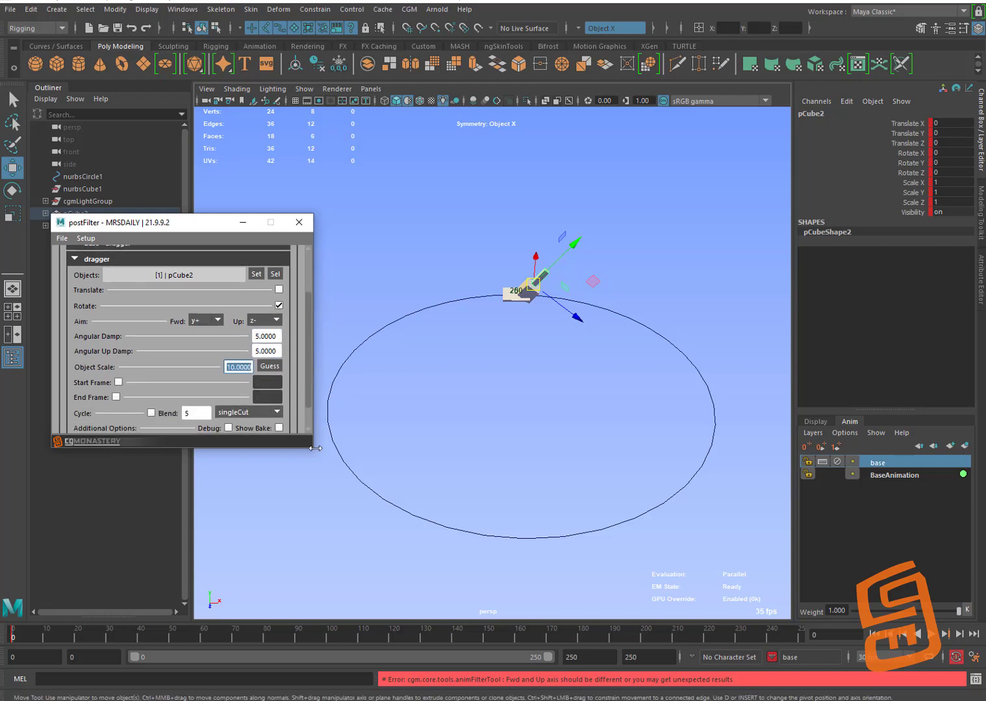
pyautogui.click(270, 366)
# Enable Cycle on the pCube2 dragger with the reverseBlend method and a blend of 15
pyautogui.click(247, 413)
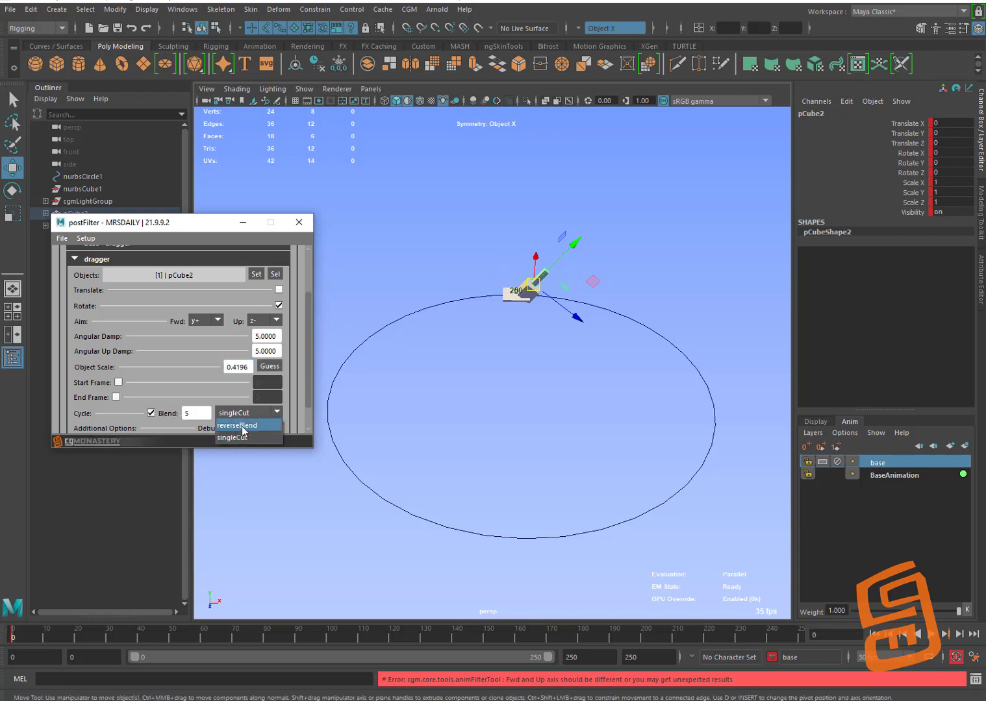
pyautogui.click(244, 439)
pyautogui.click(182, 411)
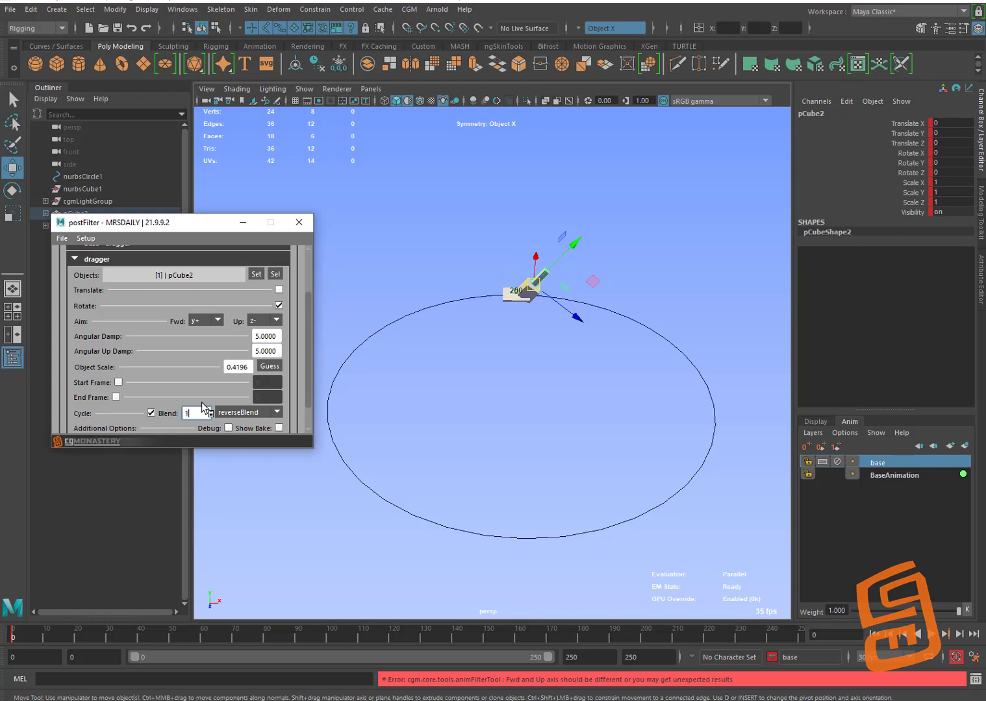
# Save the postFilter action setup as loopTest.afs in the blendEnd folder
pyautogui.keyDown('alt'); pyautogui.moveTo(554, 280); pyautogui.dragTo(557, 276); pyautogui.keyUp('alt')
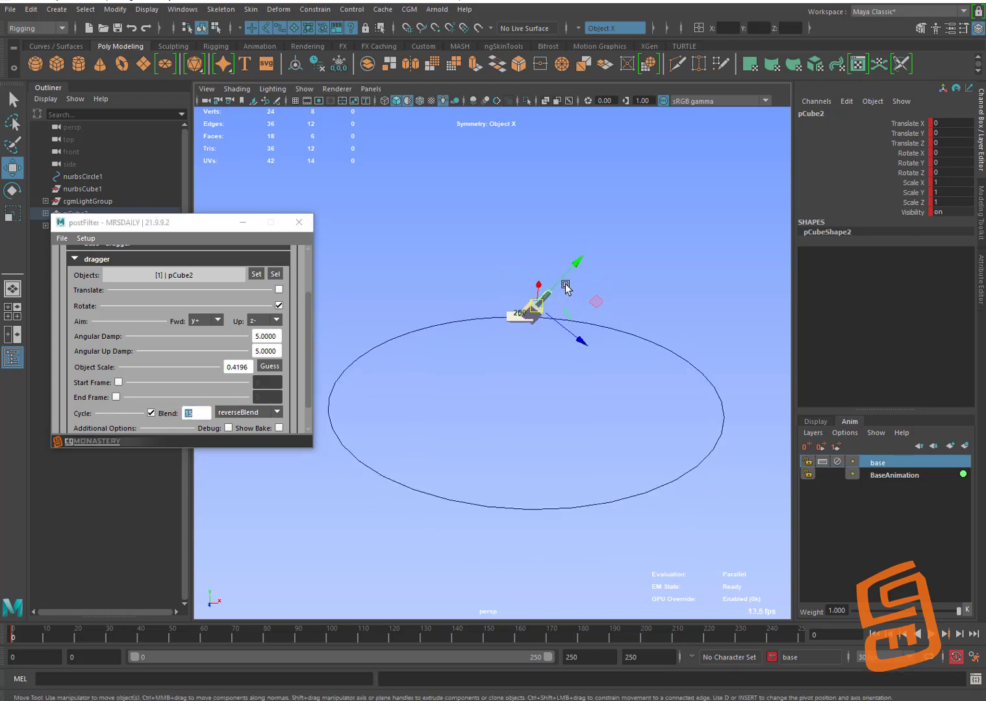
pyautogui.hotkey('ctrl', 's')
pyautogui.click(63, 238)
pyautogui.click(77, 256)
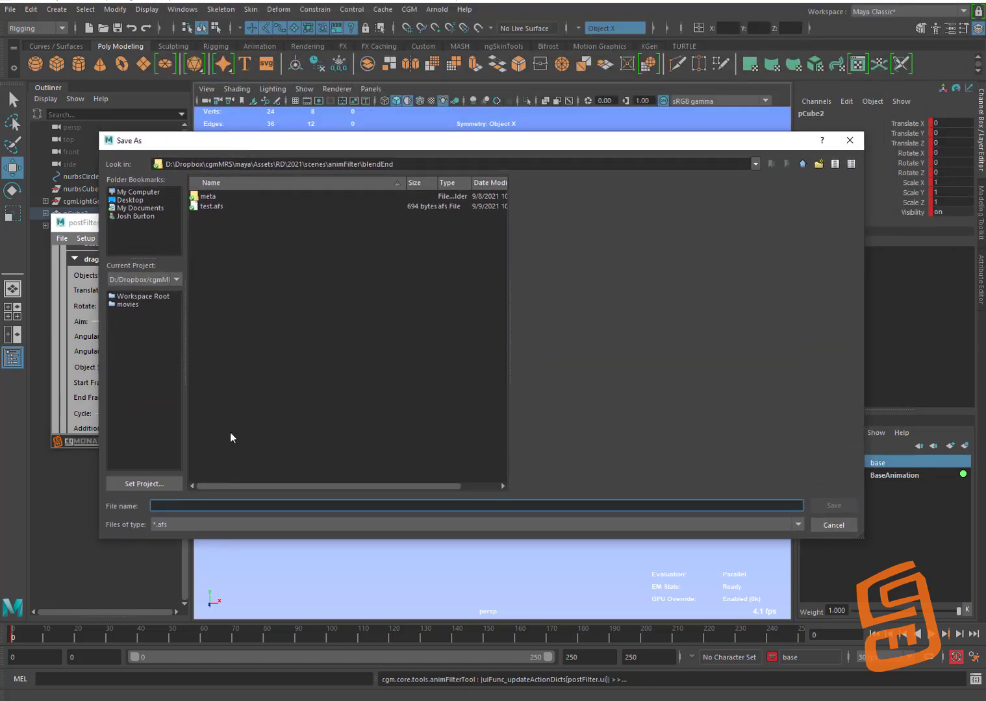
pyautogui.click(210, 207)
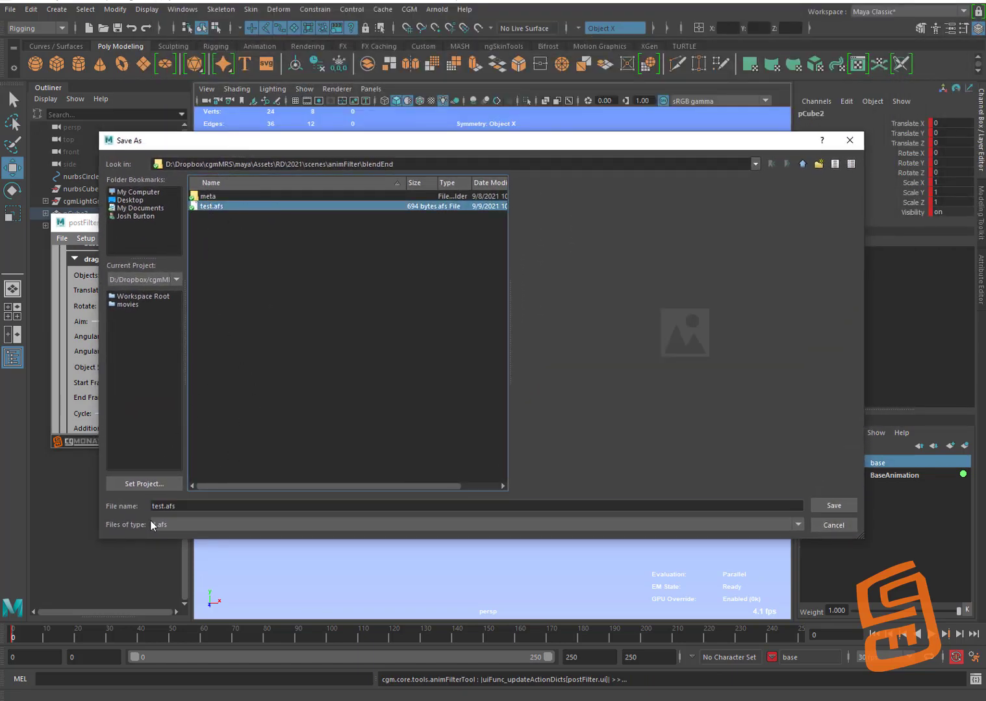
pyautogui.click(165, 505)
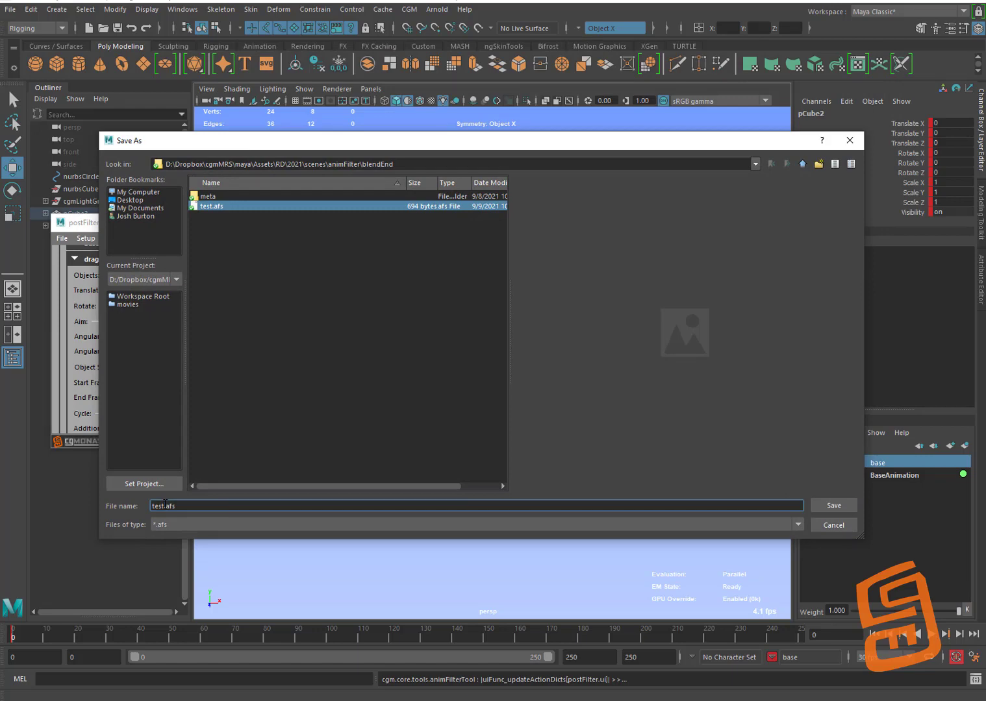
pyautogui.write('loopT')
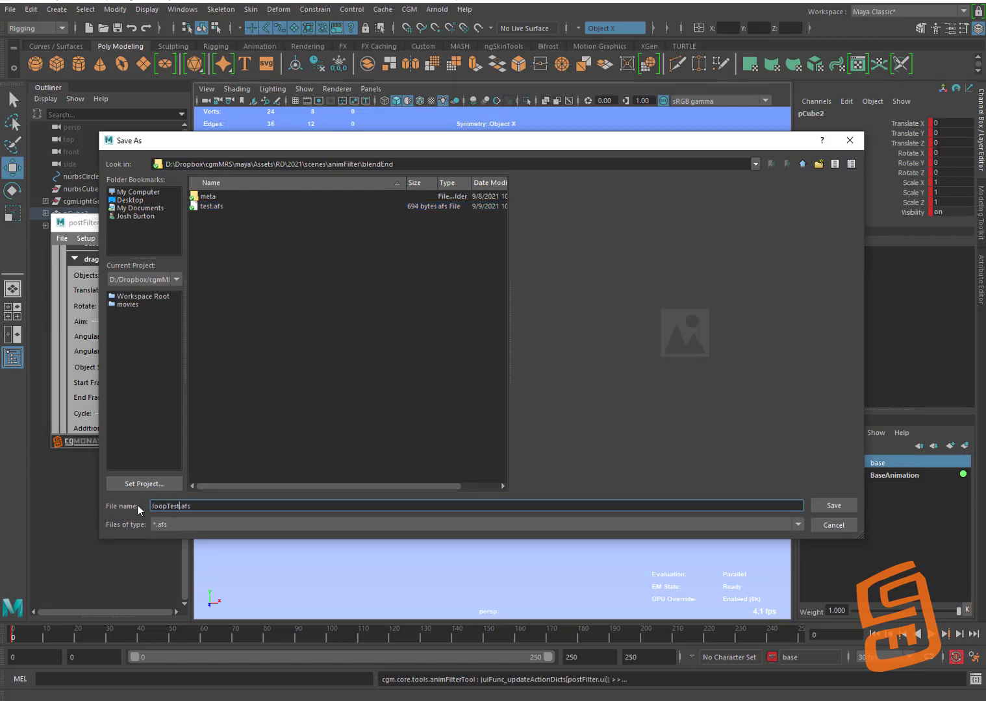
pyautogui.press('Return')
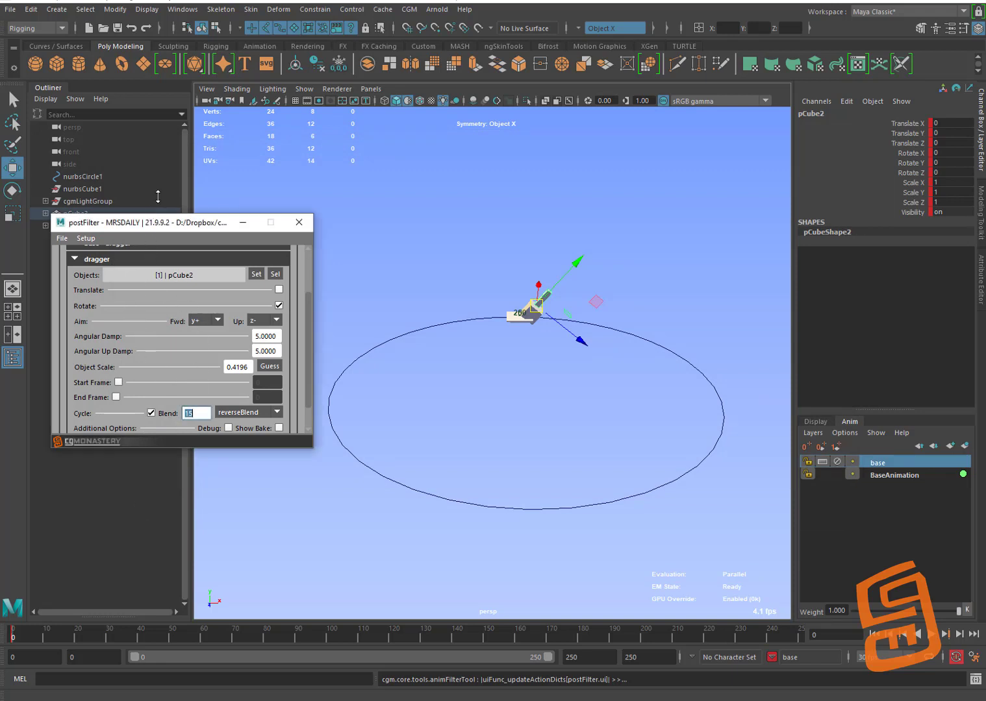
# Rename the pCube2 dragger action as topDrag
pyautogui.moveTo(150, 214); pyautogui.dragTo(151, 124)
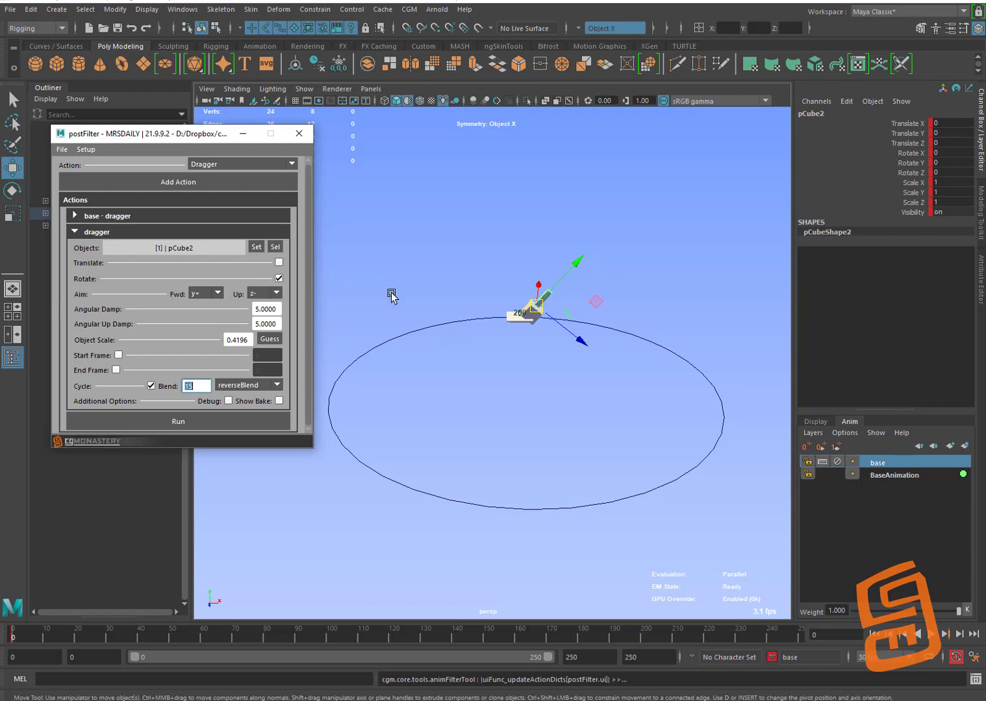
pyautogui.moveTo(552, 300)
pyautogui.keyDown('alt'); pyautogui.mouseDown()
pyautogui.moveTo(572, 277)
pyautogui.moveTo(549, 305)
pyautogui.mouseUp(); pyautogui.keyUp('alt')
pyautogui.rightClick(203, 233)
pyautogui.click(221, 240)
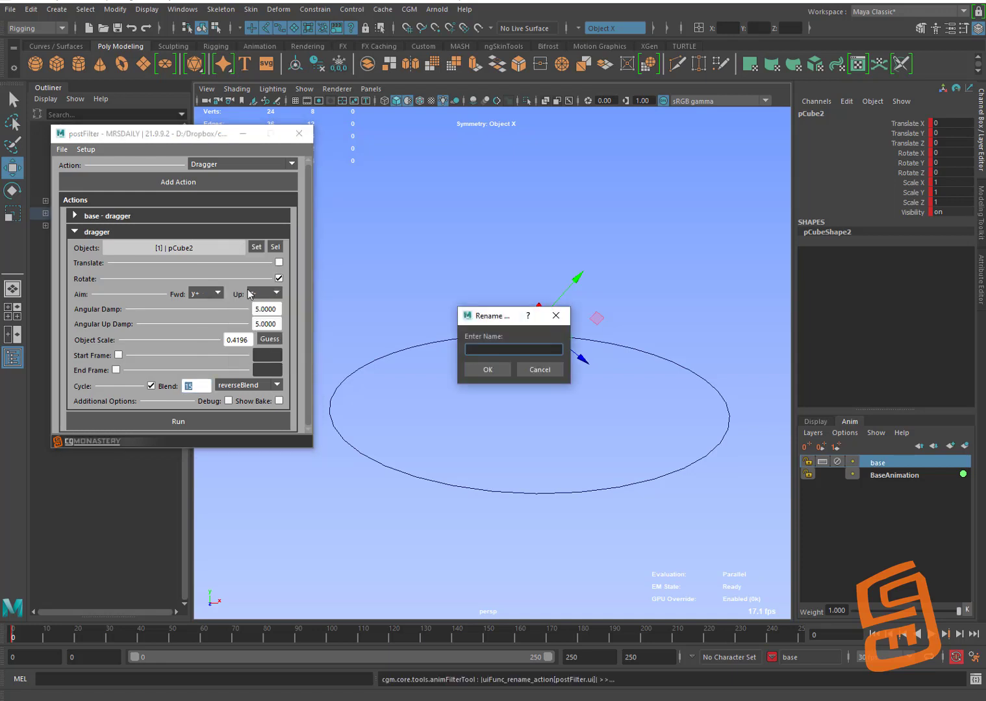
pyautogui.press('Return')
# Run only the topDrag action, play back the combined drag motion around the circle, and return to frame 0
pyautogui.rightClick(246, 239)
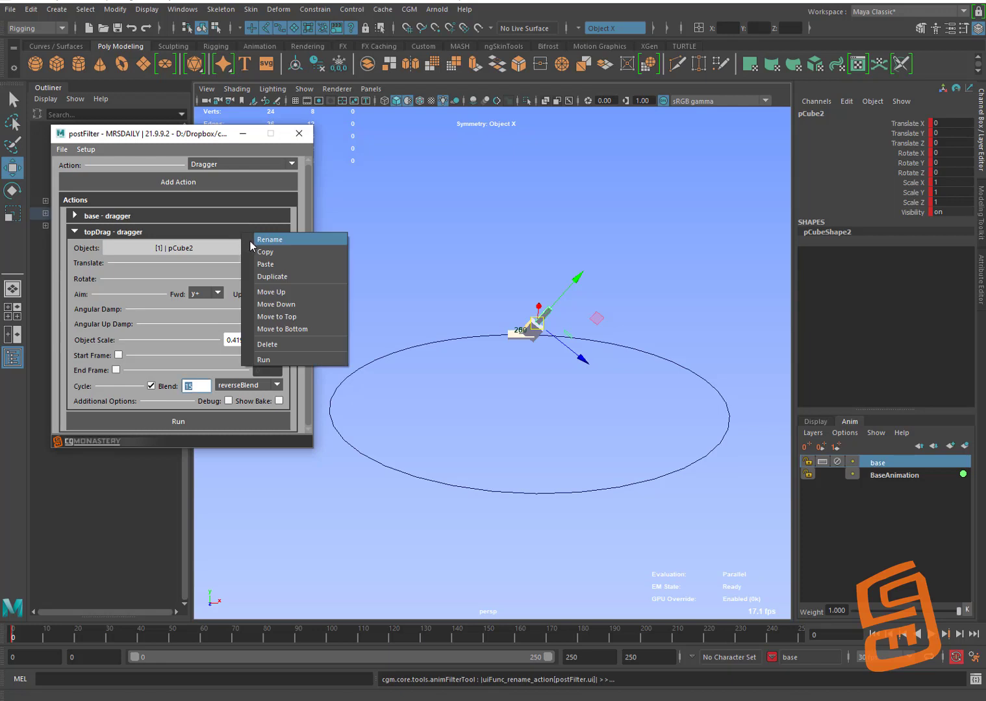
pyautogui.click(266, 359)
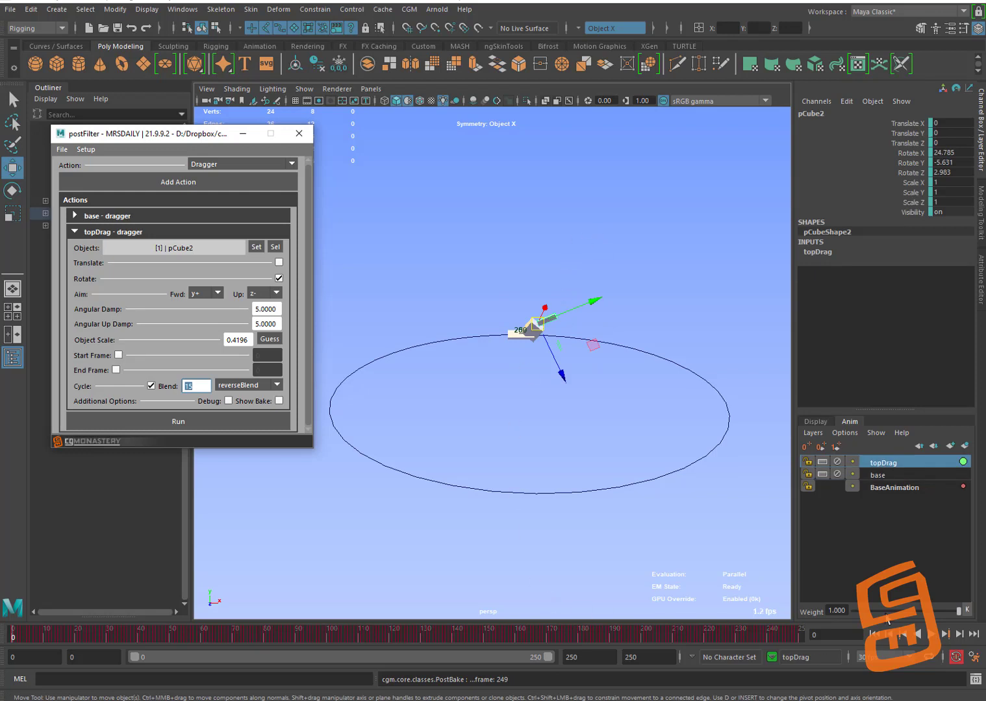
pyautogui.click(930, 633)
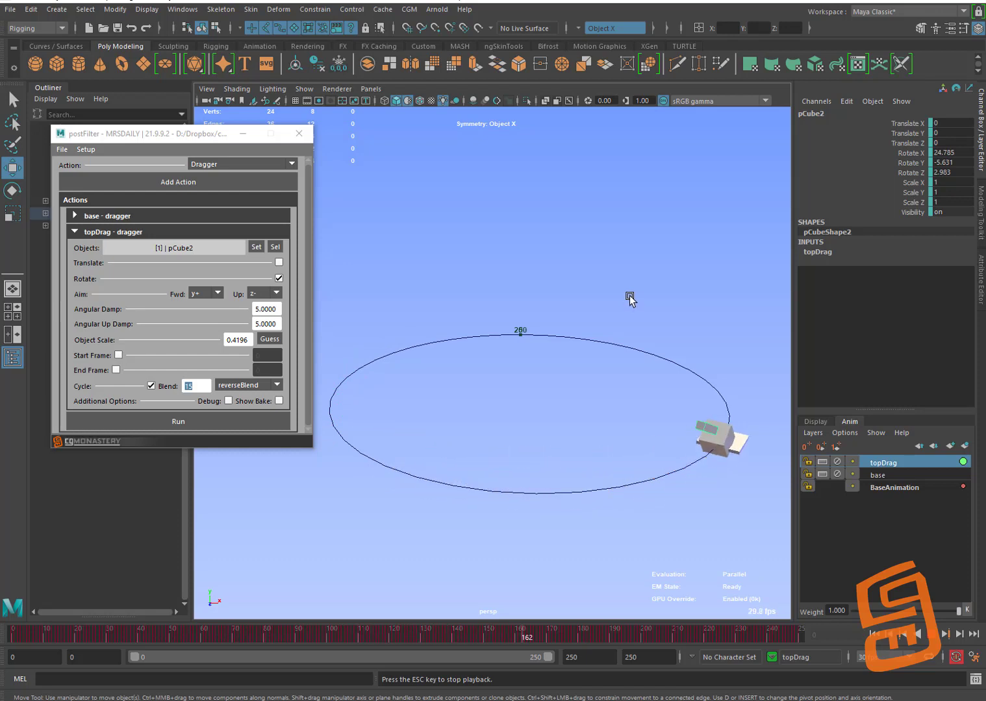
pyautogui.keyDown('alt'); pyautogui.moveTo(662, 276); pyautogui.dragTo(644, 292); pyautogui.keyUp('alt')
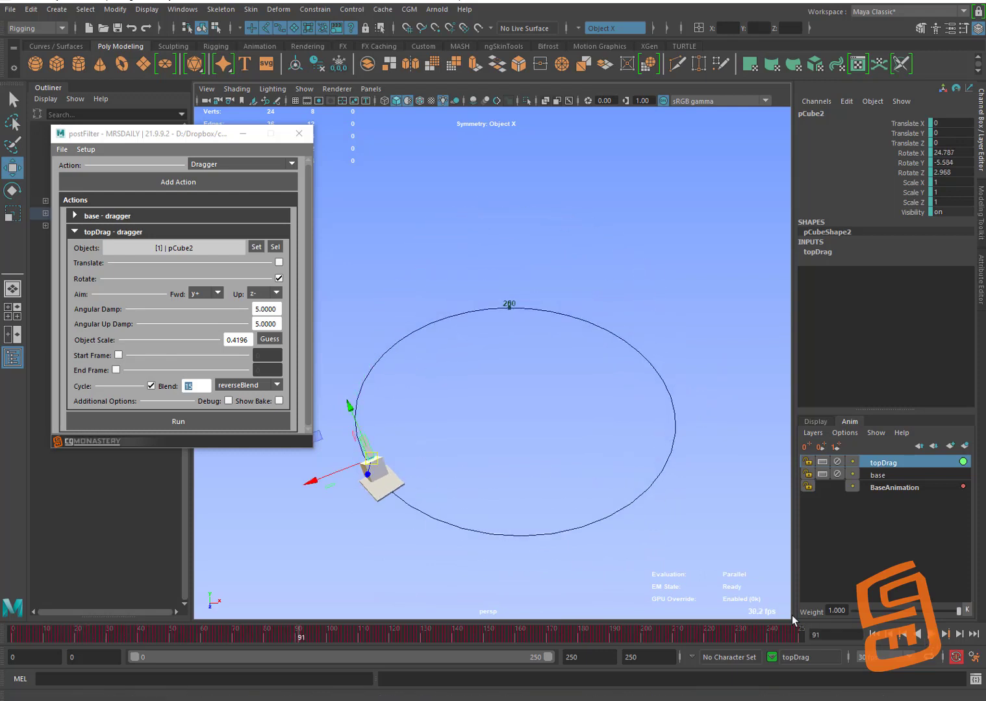
pyautogui.moveTo(33, 631); pyautogui.dragTo(15, 633)
# Inspect the path circle's control vertices from above and return to object selection
pyautogui.click(646, 334)
pyautogui.moveTo(620, 343); pyautogui.dragTo(596, 345, button='right')
pyautogui.keyDown('alt'); pyautogui.moveTo(596, 345); pyautogui.dragTo(625, 316); pyautogui.keyUp('alt')
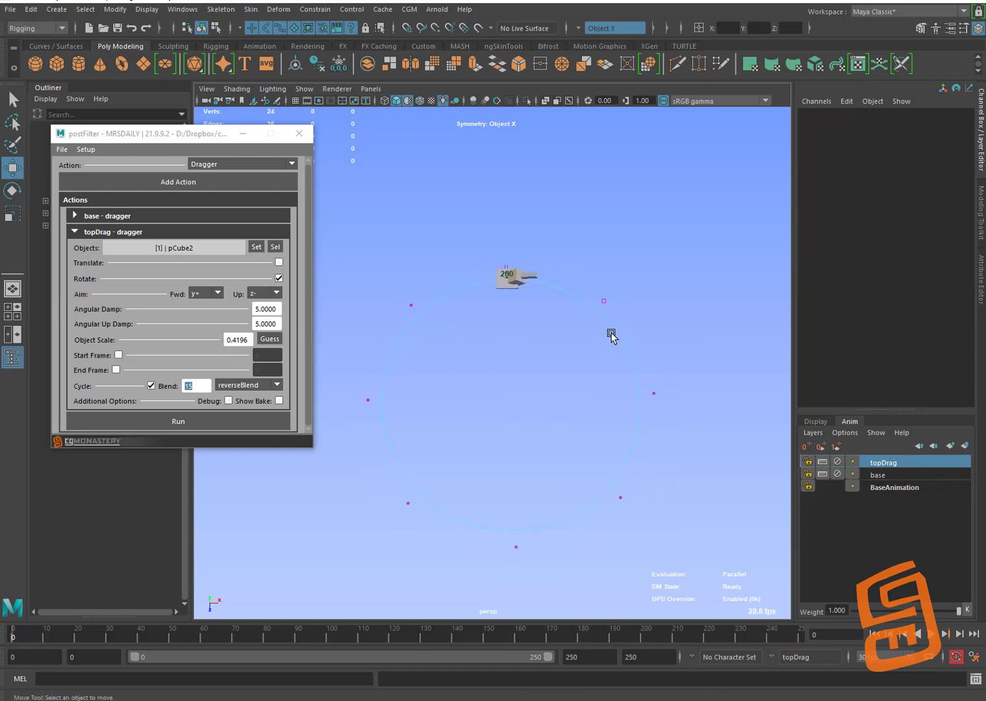
pyautogui.moveTo(612, 337); pyautogui.dragTo(625, 315, button='right')
# Select the path circle and switch to the Modeling menu set
pyautogui.click(615, 341)
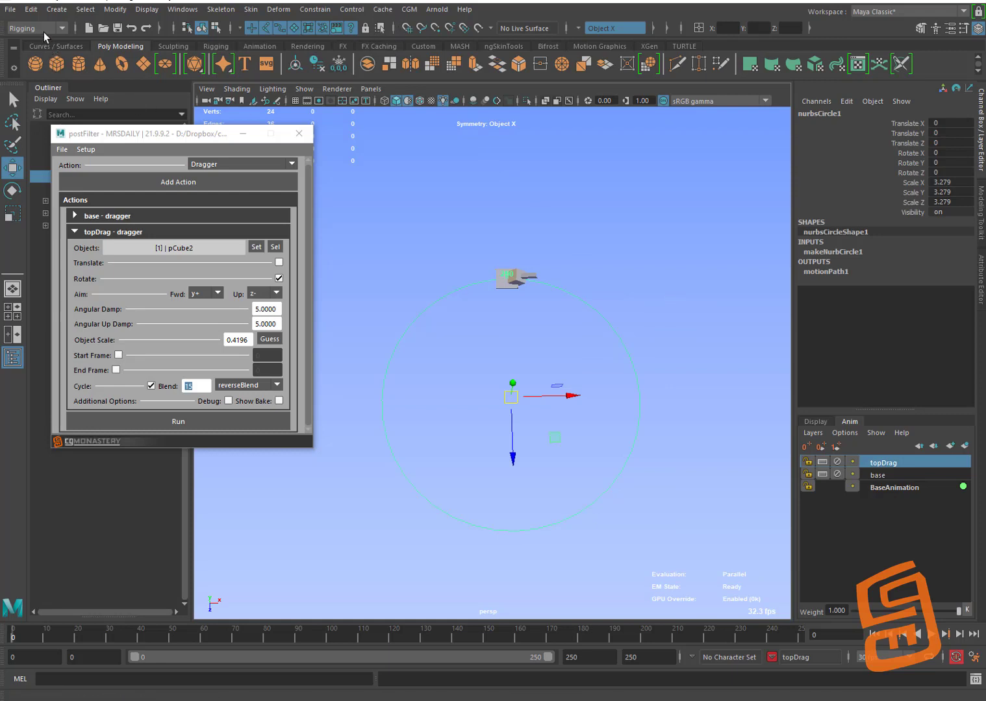
pyautogui.click(43, 30)
pyautogui.click(46, 58)
# Try rebuilding the path circle as a uniform degree 2 curve with 9 spans while keeping the original
pyautogui.click(381, 9)
pyautogui.click(503, 393)
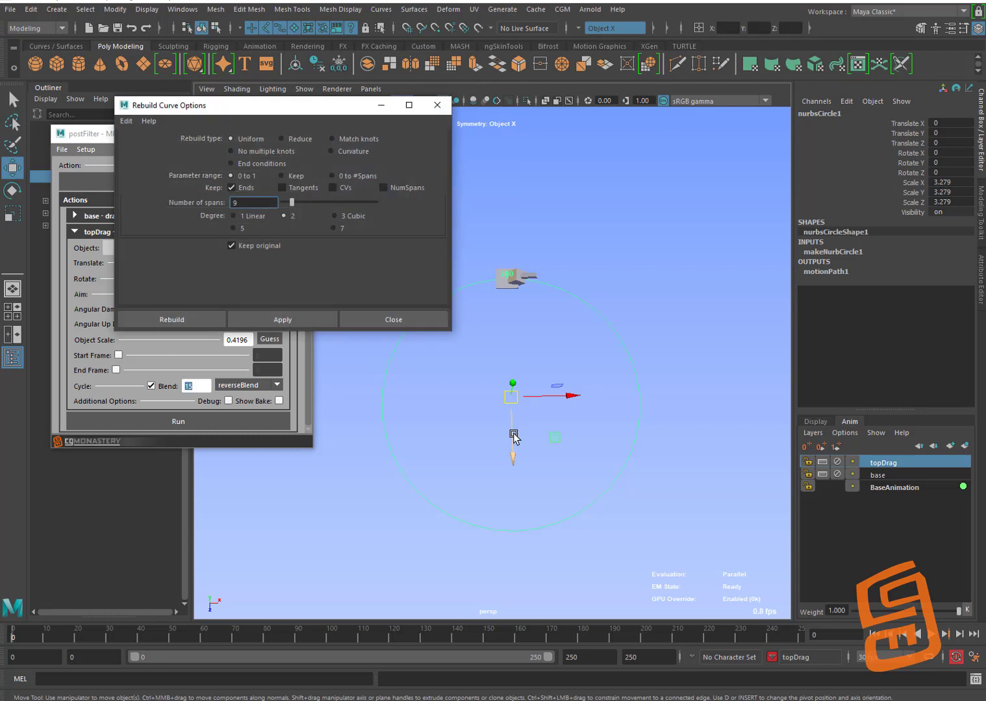
pyautogui.click(203, 319)
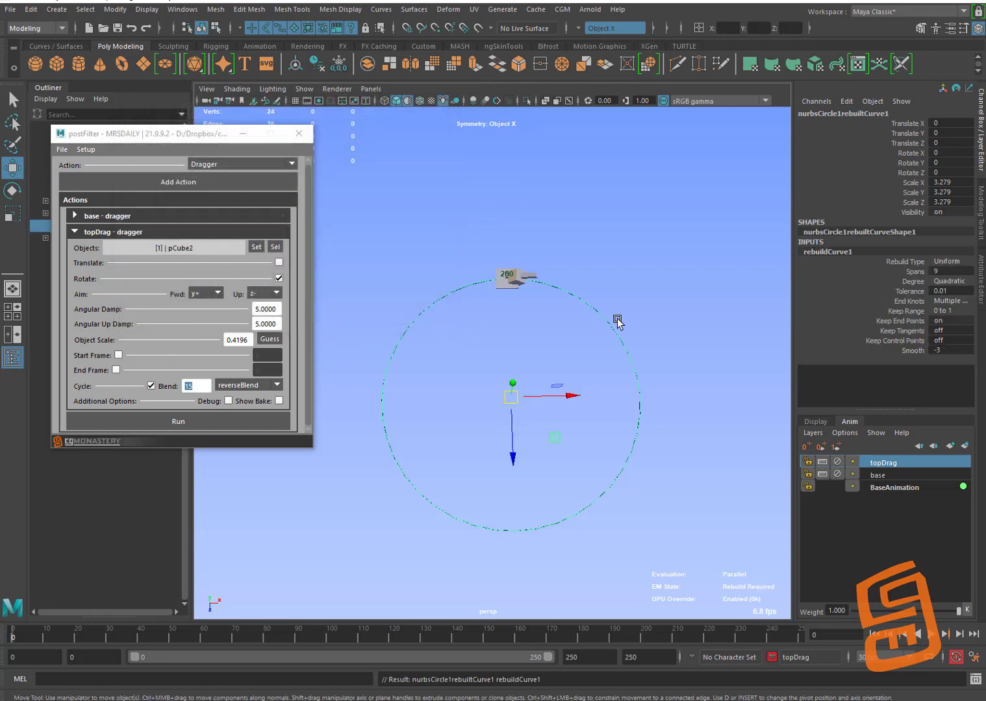
pyautogui.hotkey('ctrl', 'z')
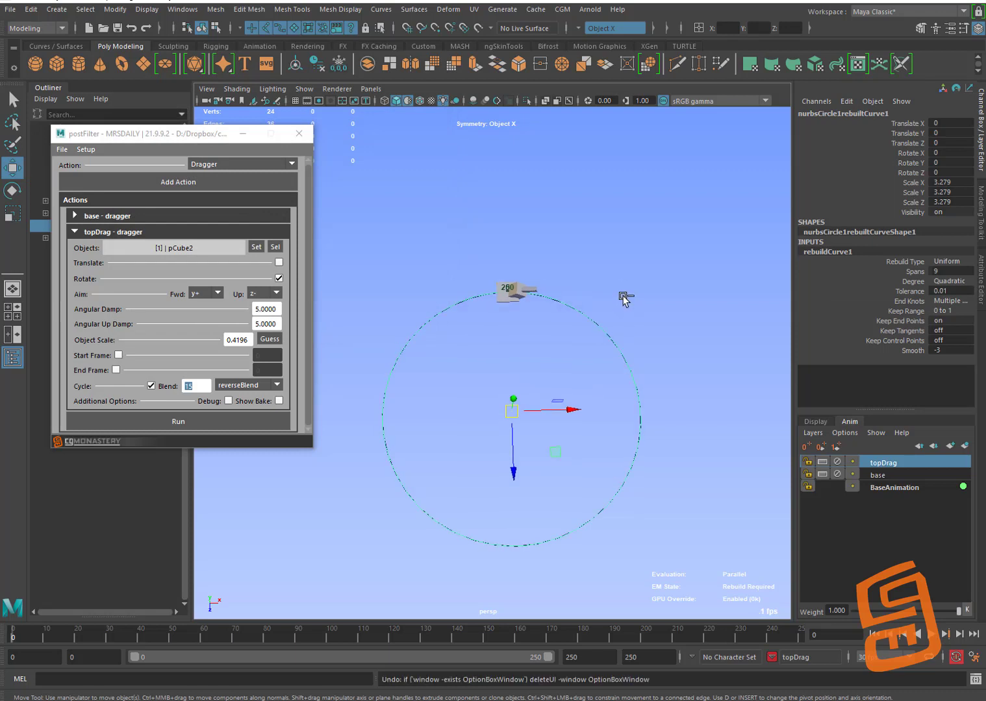
pyautogui.hotkey('ctrl', 'z')
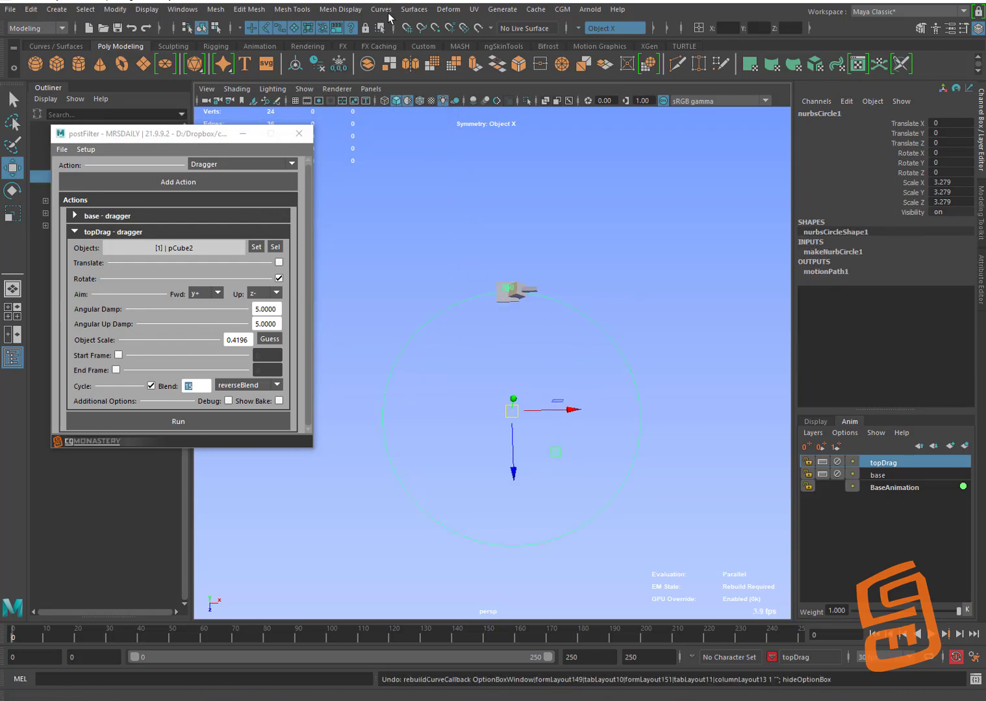
# Rebuild the path circle itself with 9 uniform spans at degree 2, without keeping the original, and display its control vertices
pyautogui.click(381, 10)
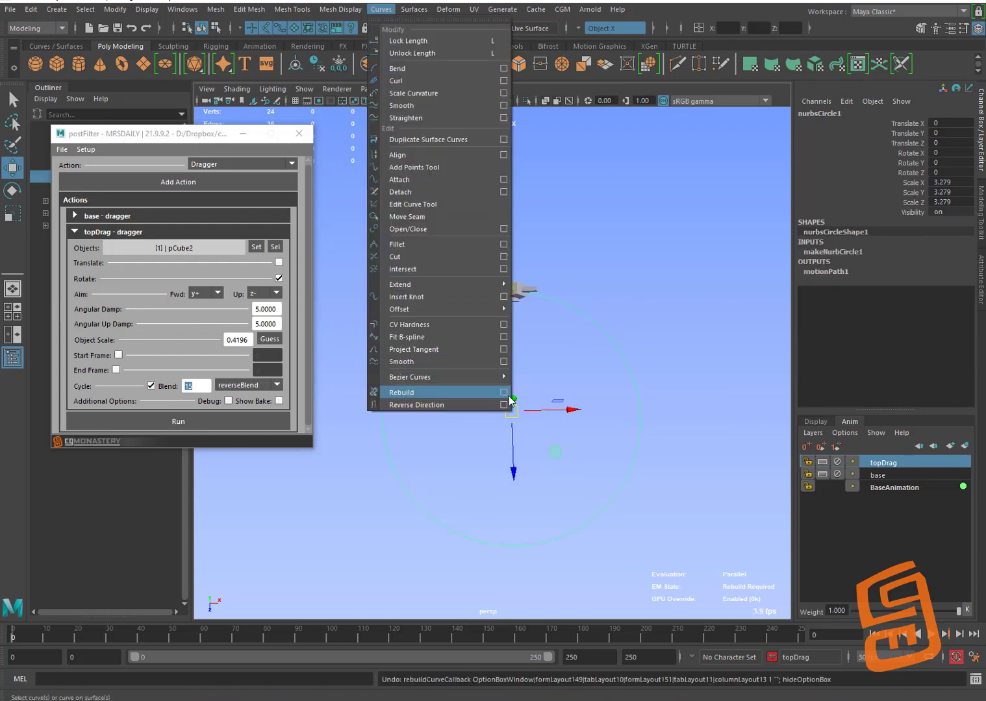
pyautogui.click(503, 393)
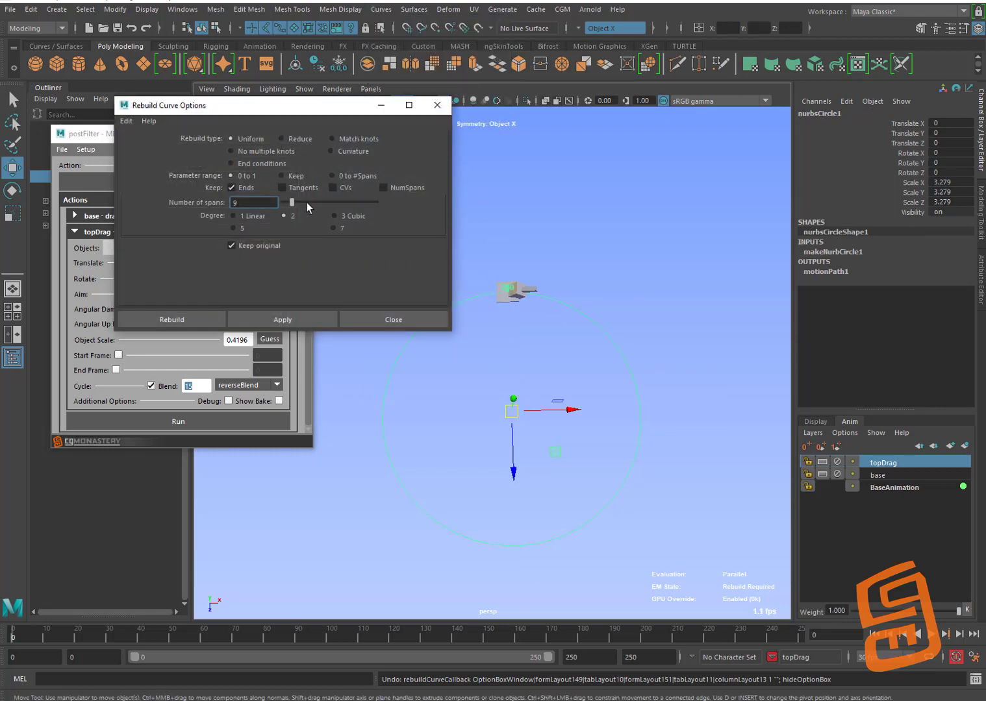
pyautogui.click(189, 317)
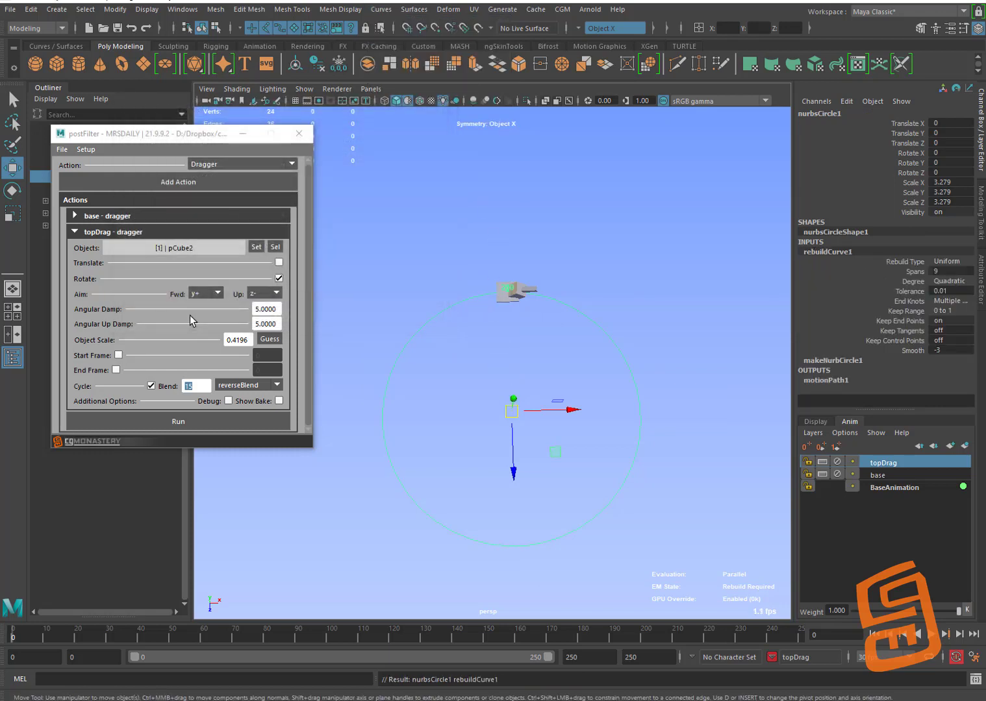
pyautogui.click(616, 297)
pyautogui.click(594, 330)
pyautogui.rightClick(597, 328)
pyautogui.click(524, 326)
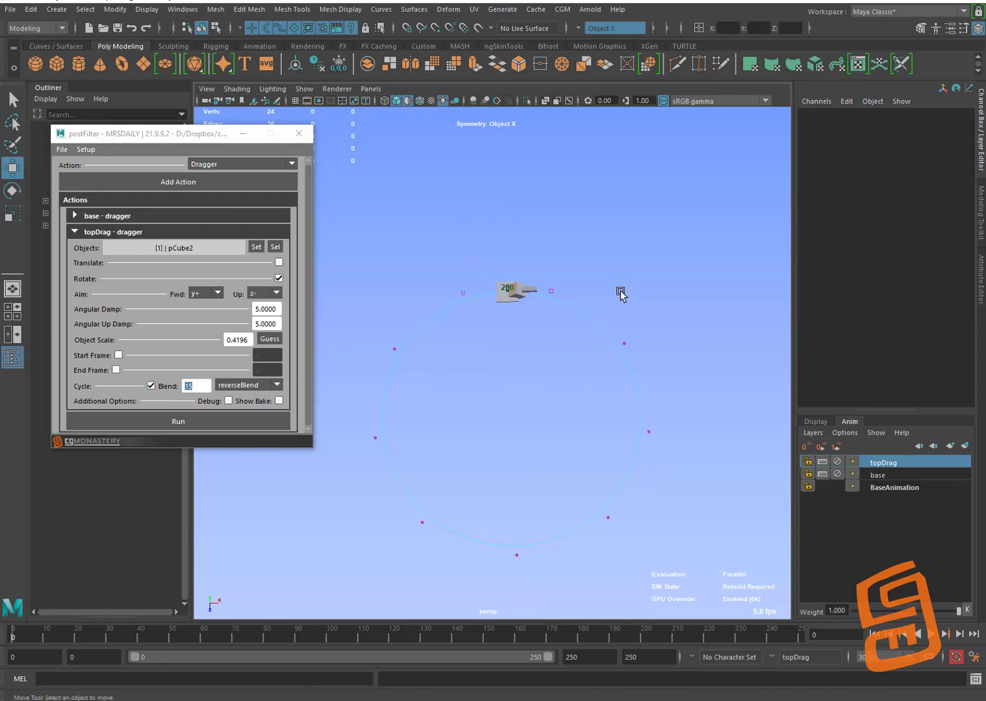
# Reselect the circle as an object and increase the Spans value of its rebuildCurve1 input for a denser curve
pyautogui.hotkey('ctrl', 'z')
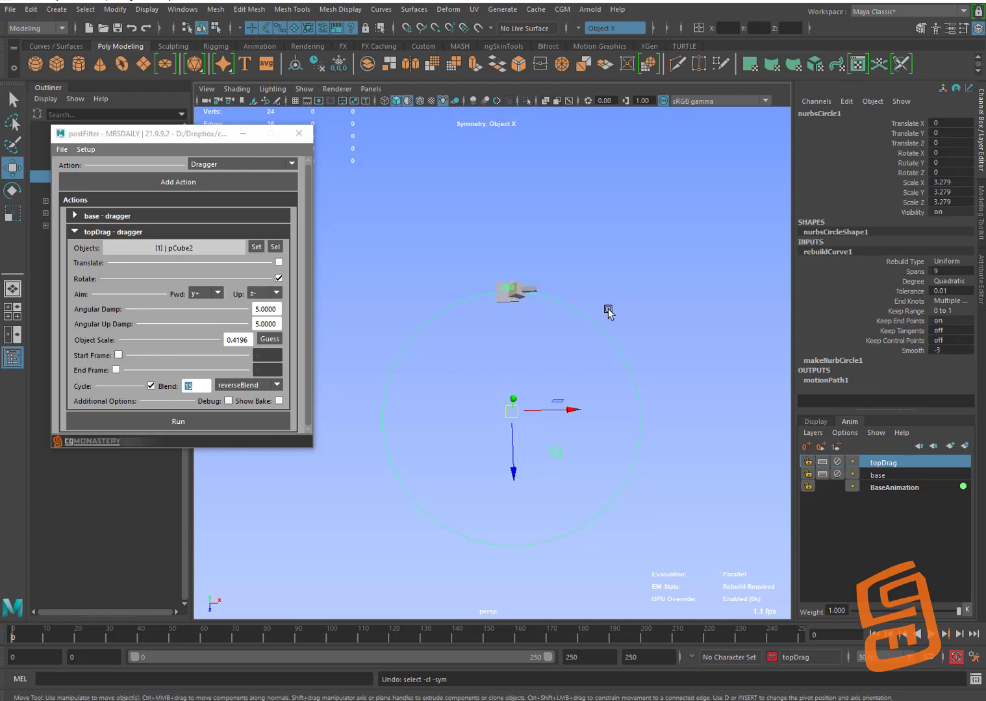
pyautogui.click(906, 272)
pyautogui.moveTo(654, 295); pyautogui.dragTo(630, 321, button='middle')
pyautogui.press('w')
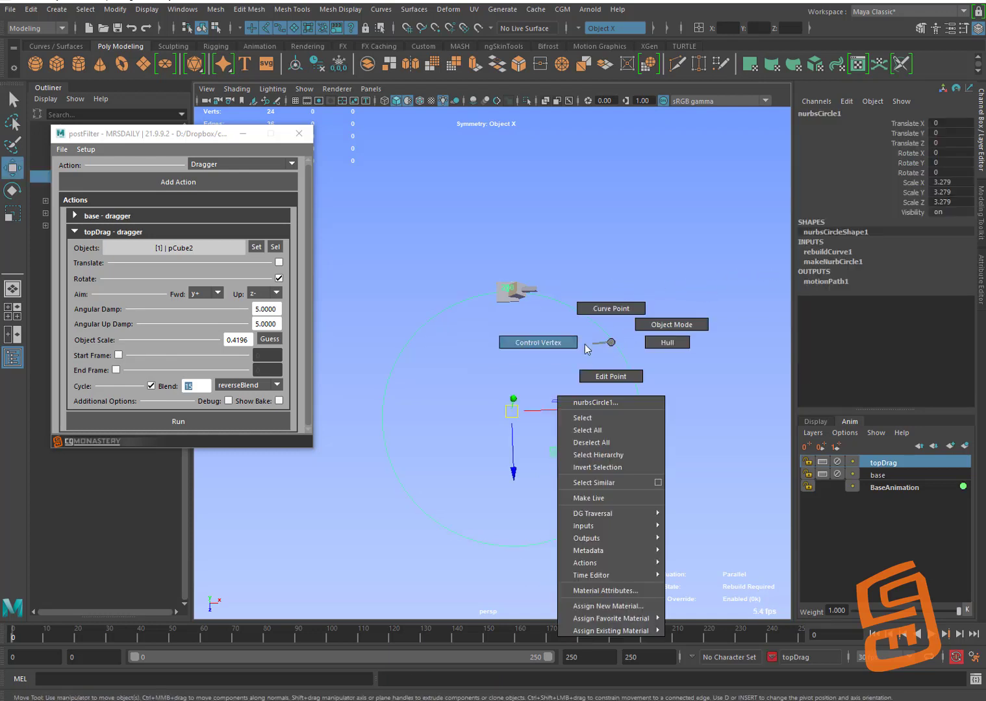
# Show the path curve's control vertices and turn off Move tool symmetry
pyautogui.moveTo(586, 348); pyautogui.dragTo(584, 348, button='right')
pyautogui.click(568, 533)
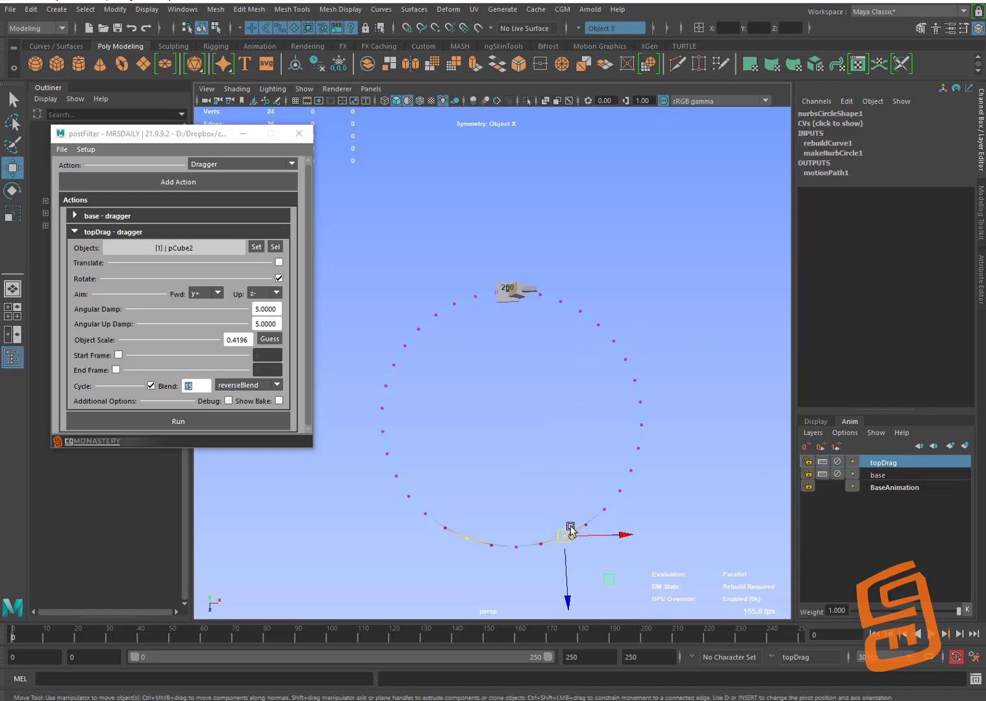
pyautogui.click(578, 27)
pyautogui.click(591, 32)
# Pull the soft-selected control vertices on the front of the path curve down into a deep dip
pyautogui.moveTo(575, 545); pyautogui.dragTo(693, 468)
pyautogui.moveTo(589, 534); pyautogui.dragTo(585, 454)
pyautogui.click(404, 497)
pyautogui.keyDown('alt'); pyautogui.moveTo(504, 484); pyautogui.dragTo(577, 376); pyautogui.keyUp('alt')
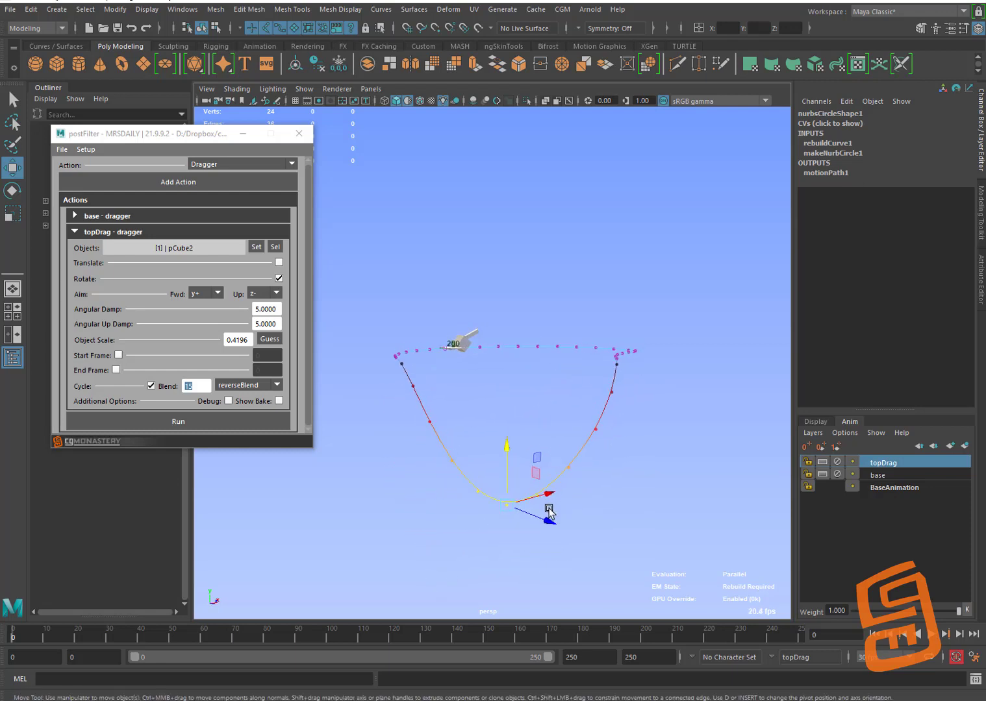
# Adjust the soft-selection falloff radius and reshape the control vertices around the path's right-hand corner
pyautogui.keyDown('alt'); pyautogui.moveTo(625, 406); pyautogui.dragTo(652, 365); pyautogui.keyUp('alt')
pyautogui.click(646, 375)
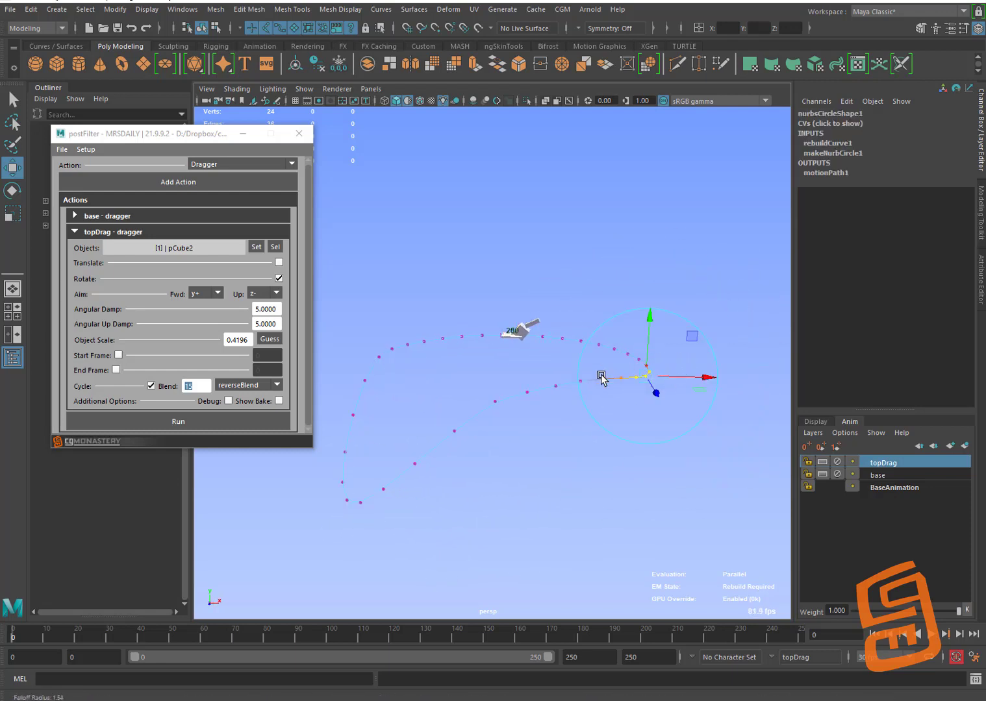
pyautogui.moveTo(597, 377); pyautogui.dragTo(603, 422, button='middle')
pyautogui.click(628, 376)
pyautogui.click(581, 394)
pyautogui.click(625, 377)
pyautogui.click(601, 410)
pyautogui.click(617, 356)
pyautogui.keyDown('alt'); pyautogui.moveTo(617, 356); pyautogui.dragTo(586, 469); pyautogui.keyUp('alt')
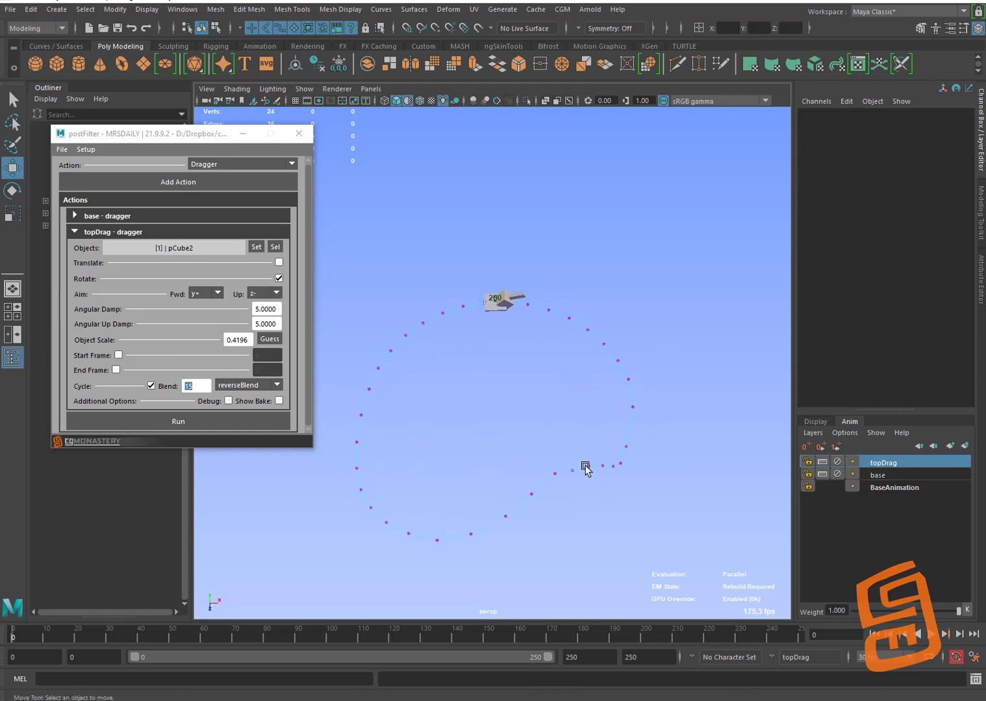
# Pull the middle vertices of the front section into a raised inward bend and return to object mode
pyautogui.click(514, 497)
pyautogui.moveTo(513, 480); pyautogui.dragTo(520, 447, button='middle')
pyautogui.click(588, 405)
pyautogui.keyDown('alt'); pyautogui.moveTo(587, 404); pyautogui.dragTo(601, 357); pyautogui.keyUp('alt')
pyautogui.moveTo(601, 357); pyautogui.dragTo(649, 314, button='right')
pyautogui.moveTo(650, 315)
pyautogui.keyDown('alt'); pyautogui.mouseDown()
pyautogui.moveTo(649, 331)
pyautogui.moveTo(669, 332)
pyautogui.moveTo(631, 309)
pyautogui.mouseUp(); pyautogui.keyUp('alt')
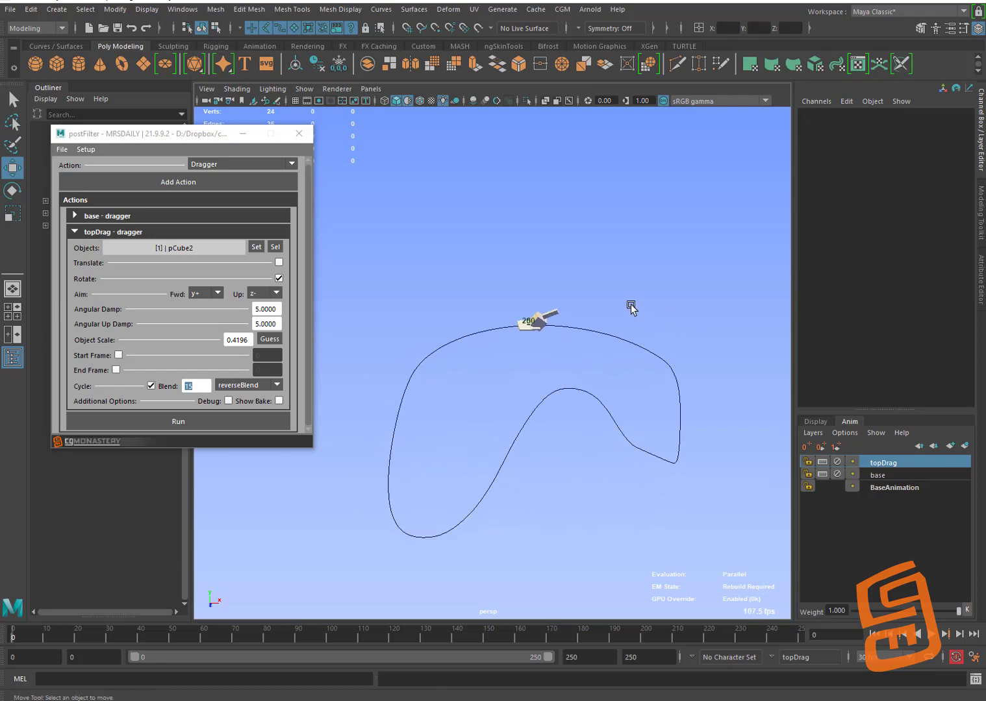
# Run all dragger actions on the reshaped path, play back the resulting drag motion, and return to frame 0
pyautogui.click(188, 233)
pyautogui.click(178, 255)
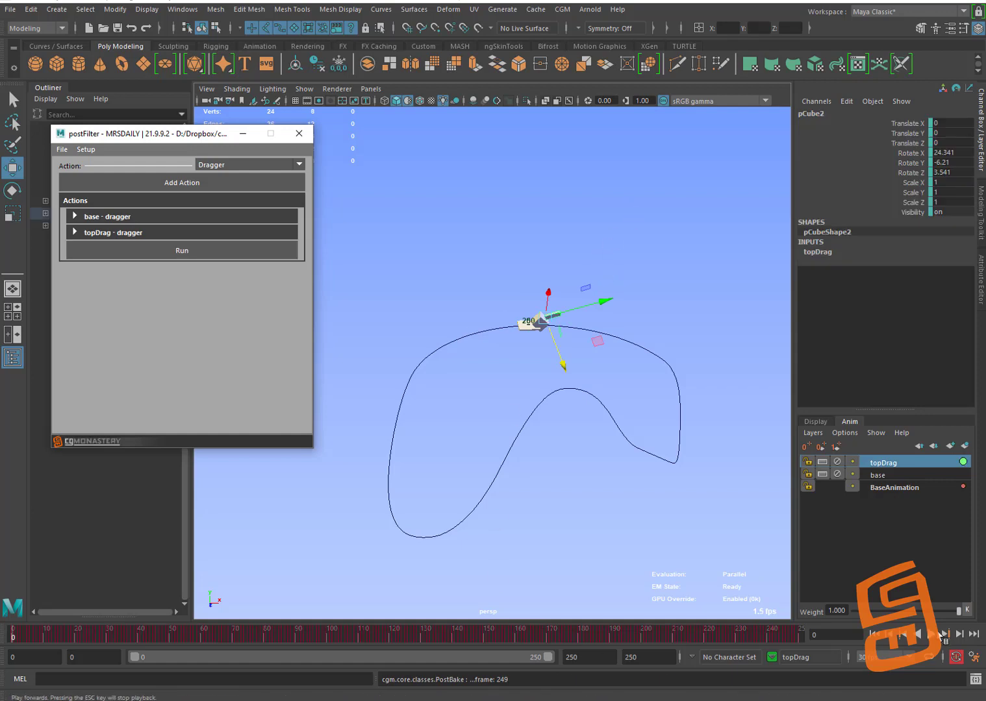
pyautogui.hotkey('alt', 'v')
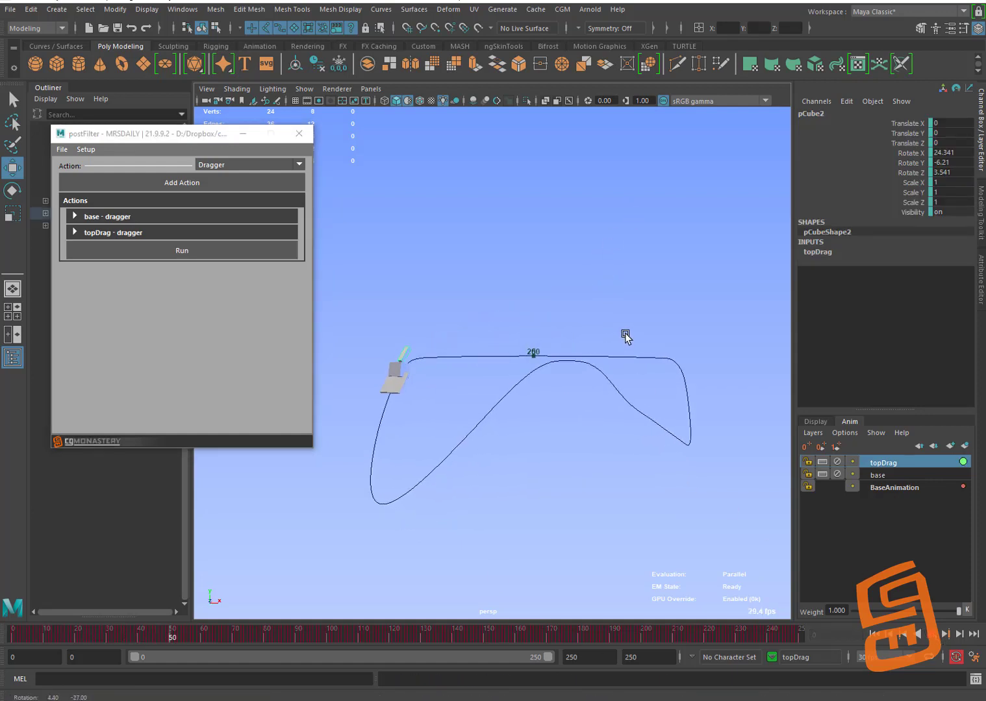
pyautogui.moveTo(633, 336)
pyautogui.keyDown('alt'); pyautogui.mouseDown()
pyautogui.moveTo(700, 335)
pyautogui.moveTo(578, 354)
pyautogui.moveTo(618, 339)
pyautogui.moveTo(654, 346)
pyautogui.moveTo(660, 364)
pyautogui.moveTo(670, 326)
pyautogui.moveTo(633, 314)
pyautogui.mouseUp(); pyautogui.keyUp('alt')
pyautogui.keyDown('alt'); pyautogui.moveTo(633, 319); pyautogui.dragTo(624, 315, button='middle'); pyautogui.keyUp('alt')
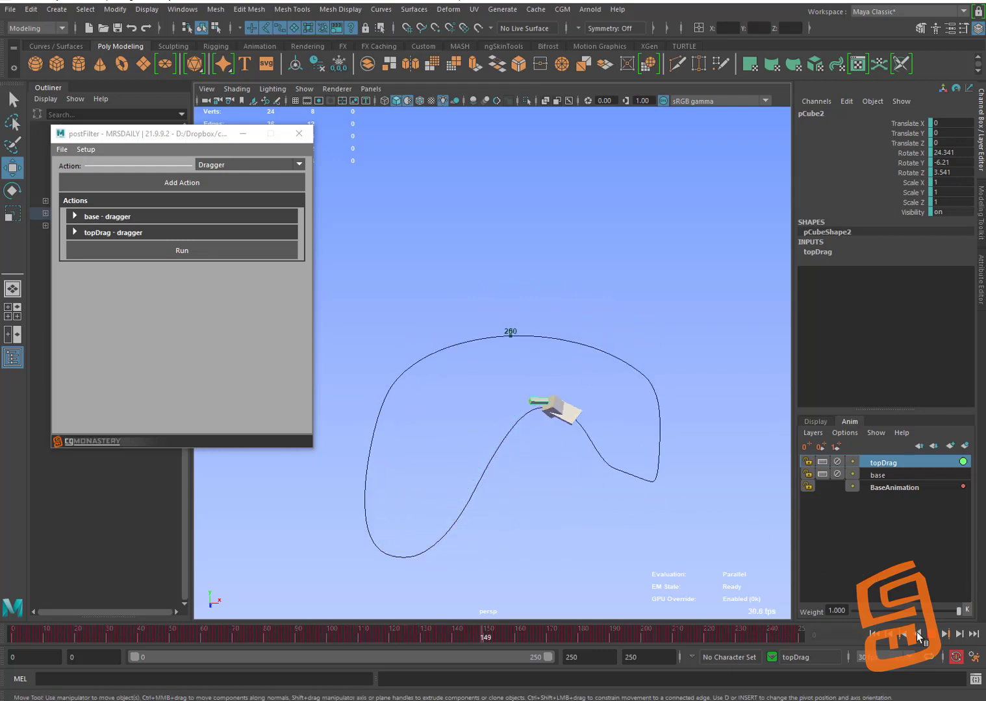
pyautogui.click(931, 633)
pyautogui.click(17, 636)
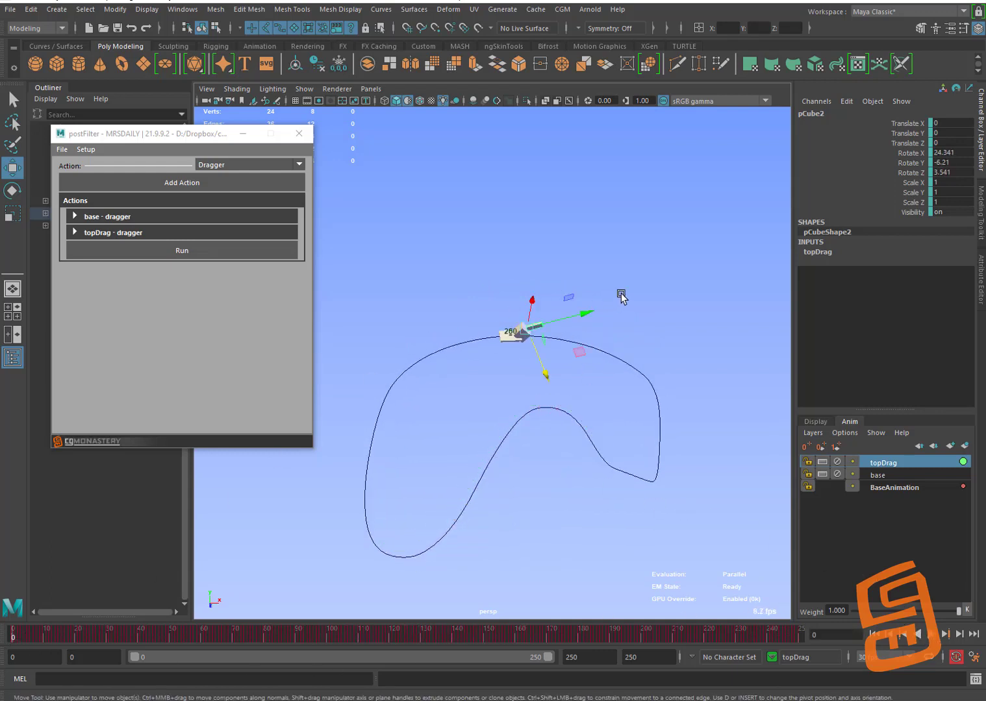
# Lower the base animation layer's weight to 0.905
pyautogui.click(555, 333)
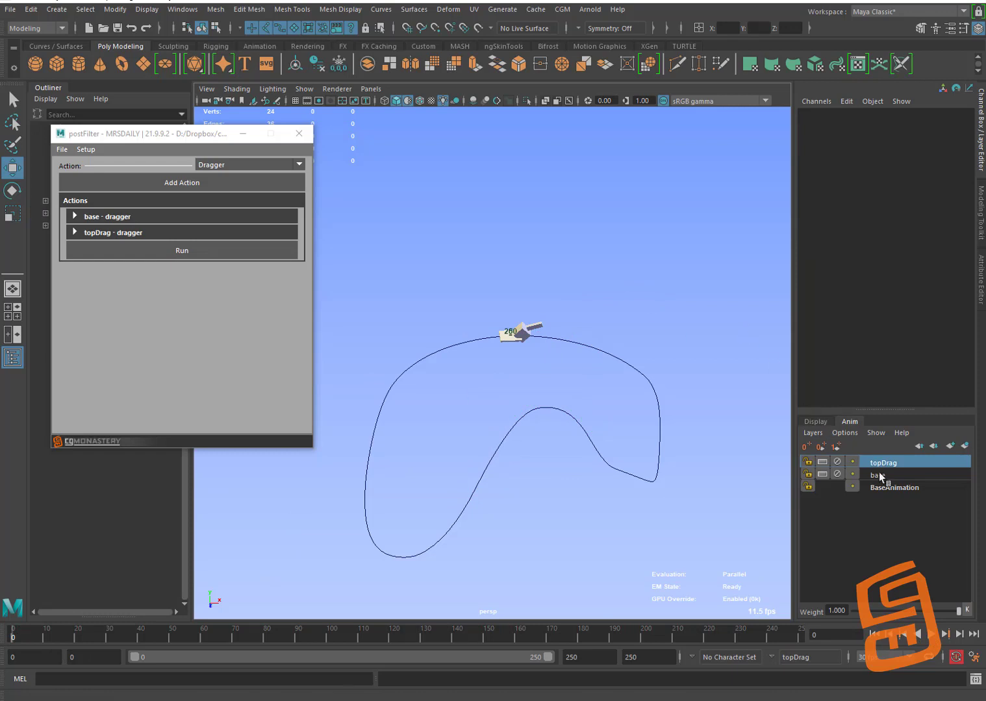
pyautogui.moveTo(958, 610); pyautogui.dragTo(898, 611)
pyautogui.click(883, 476)
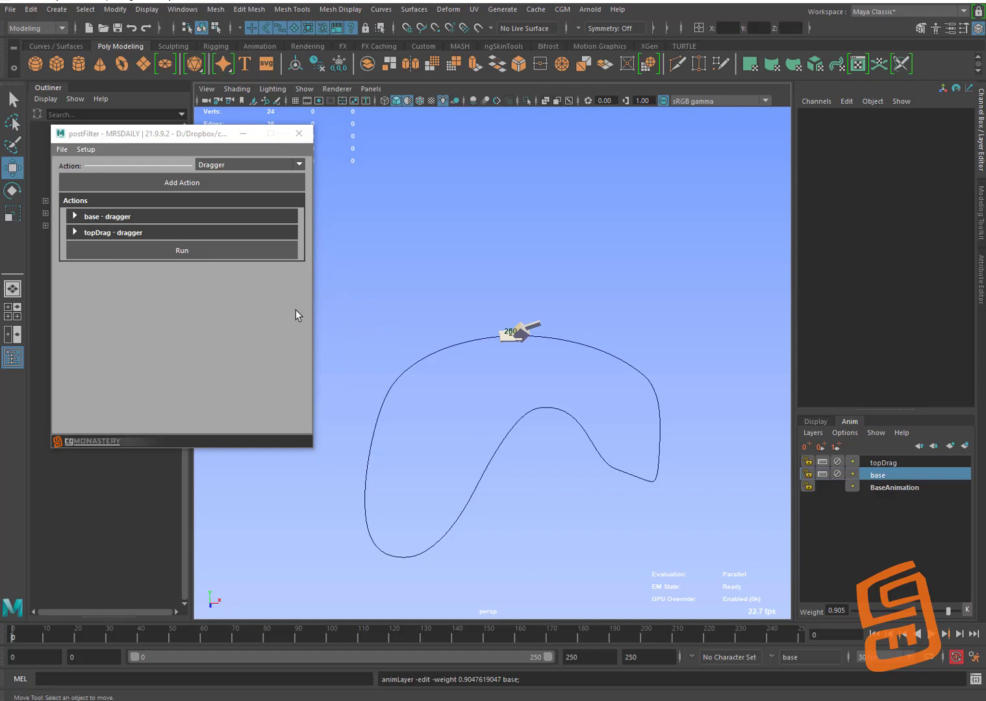
# Check the cubes' motion near frame 230 with the reduced layer weight and return to frame 0
pyautogui.click(733, 635)
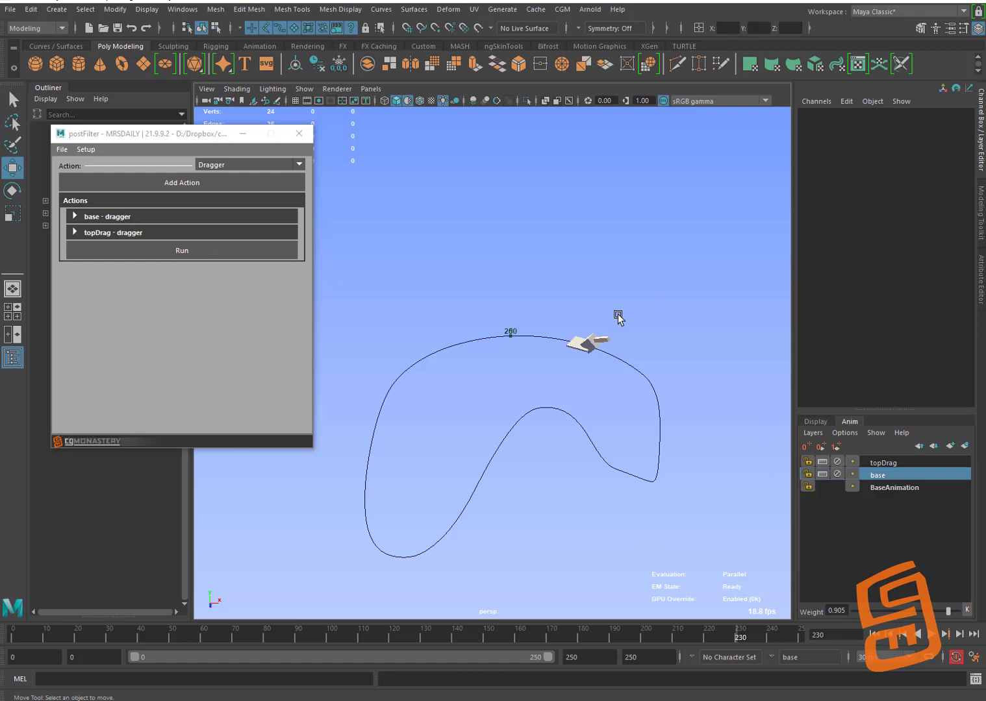
pyautogui.moveTo(613, 318); pyautogui.dragTo(624, 285)
pyautogui.click(1, 643)
pyautogui.click(574, 296)
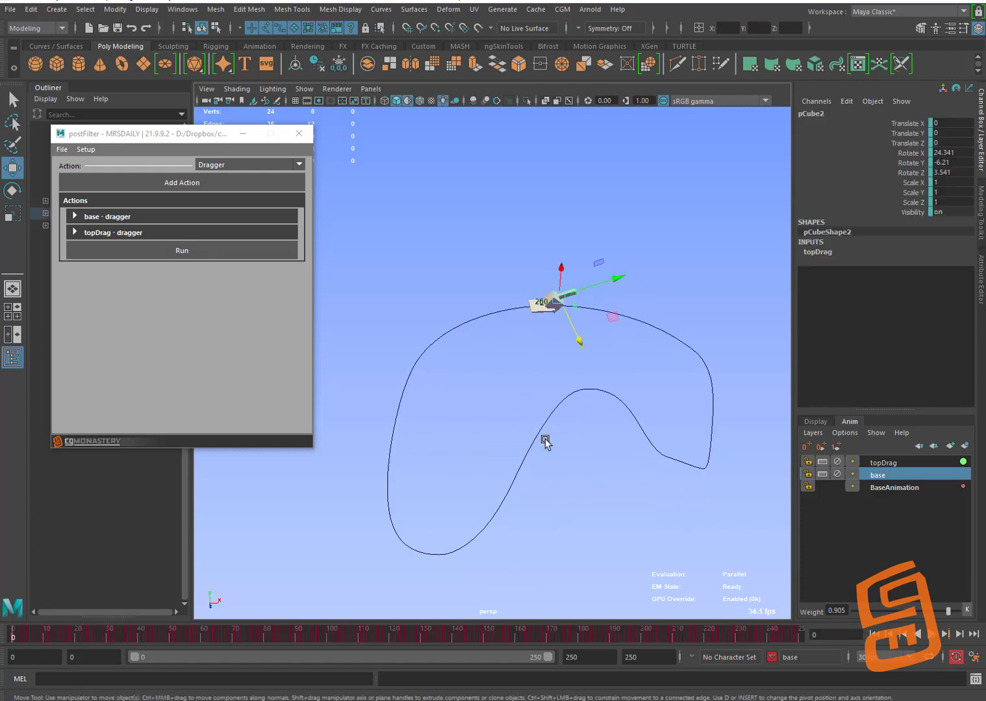
# Delete the topDrag and base animation layers
pyautogui.click(894, 462)
pyautogui.keyDown('ctrl'); pyautogui.click(889, 470); pyautogui.keyUp('ctrl')
pyautogui.rightClick(889, 471)
pyautogui.click(895, 403)
# Duplicate the top cube pCube2 upward to about 0.46 in Translate Y and parent the copy to it
pyautogui.click(622, 381)
pyautogui.click(563, 281)
pyautogui.keyDown('shift'); pyautogui.moveTo(545, 266); pyautogui.dragTo(549, 235); pyautogui.keyUp('shift')
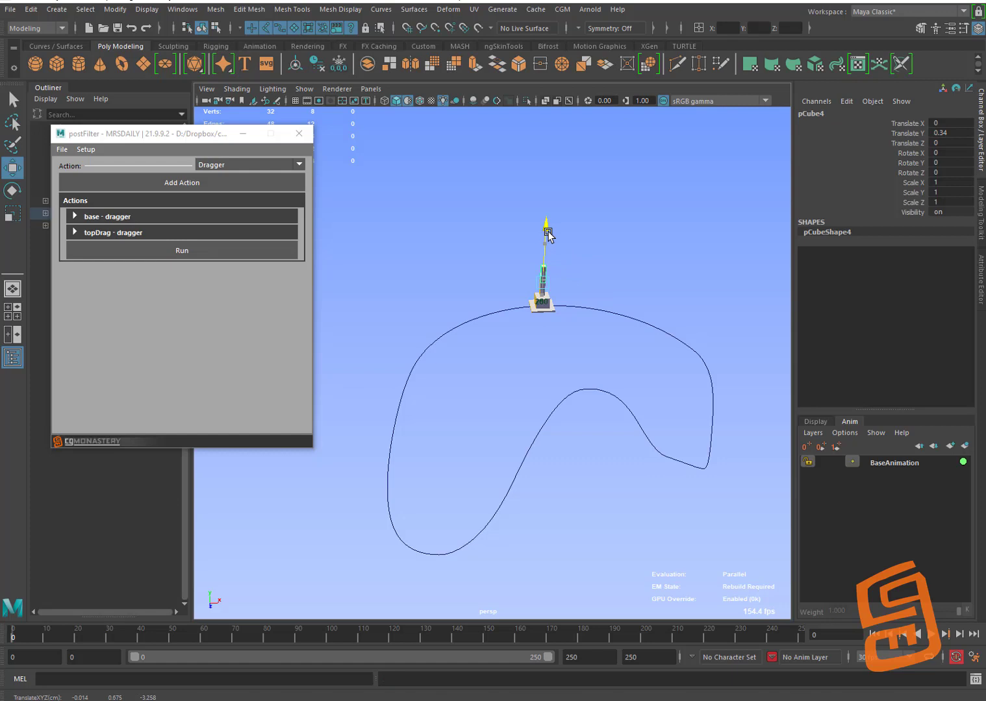
pyautogui.keyDown('shift'); pyautogui.click(549, 299); pyautogui.keyUp('shift')
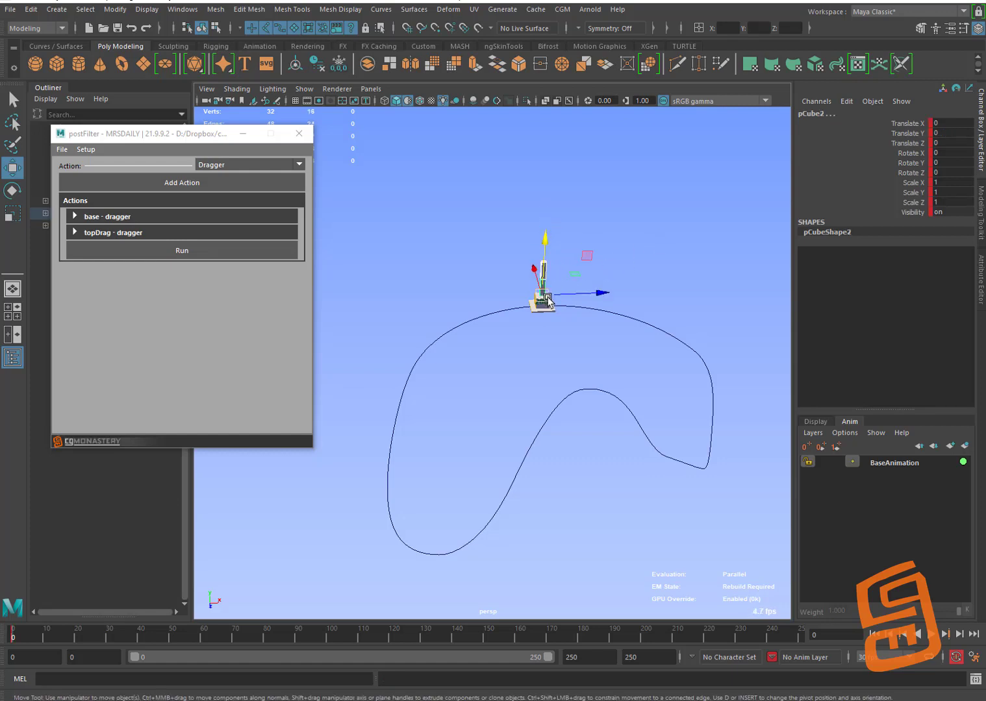
pyautogui.click(625, 222)
pyautogui.click(543, 271)
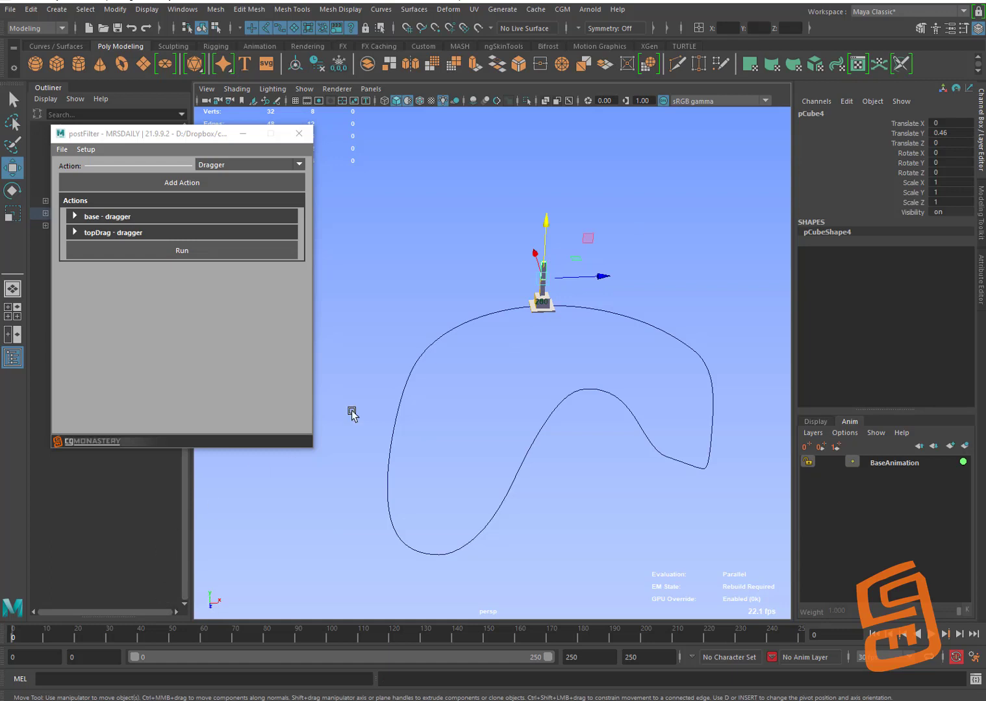
# Duplicate pCube4 upward as another link at the tip of the stack and parent the copy to pCube4
pyautogui.click(653, 242)
pyautogui.click(544, 272)
pyautogui.keyDown('shift'); pyautogui.moveTo(546, 259); pyautogui.dragTo(547, 193); pyautogui.keyUp('shift')
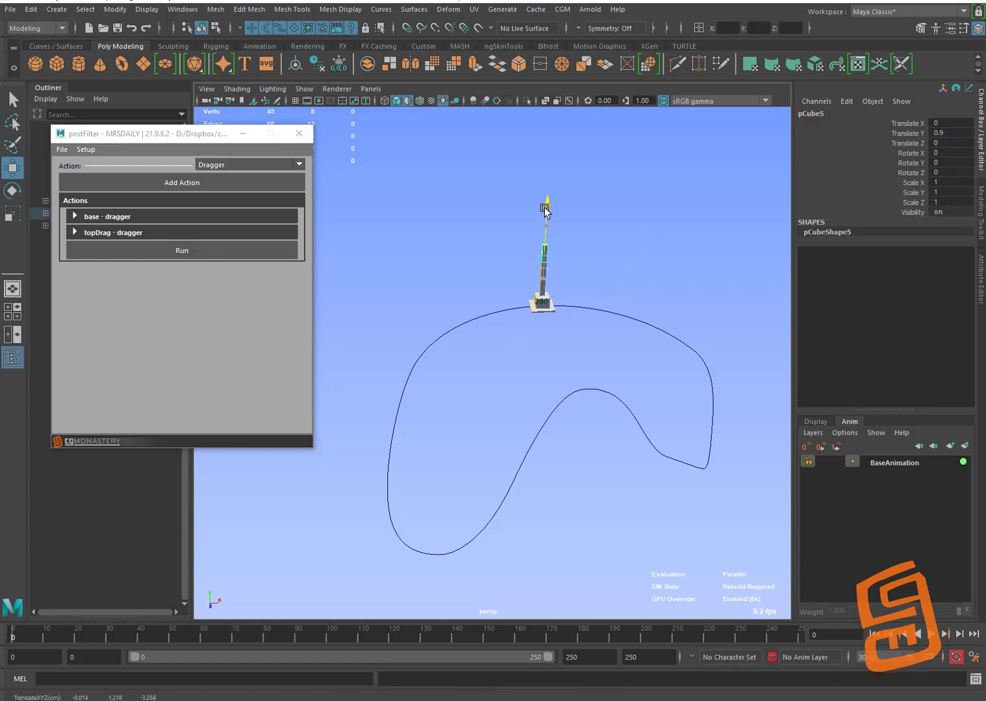
pyautogui.click(579, 298)
pyautogui.click(544, 248)
pyautogui.keyDown('shift'); pyautogui.click(546, 279); pyautogui.keyUp('shift')
pyautogui.click(633, 207)
pyautogui.click(545, 251)
# Select the three upper cubes and set pCube2, pCube4 and pCube5 as the topDrag action's objects
pyautogui.click(593, 261)
pyautogui.click(544, 293)
pyautogui.scroll(3, 583, 260)
pyautogui.moveTo(533, 328); pyautogui.dragTo(549, 279)
pyautogui.click(205, 232)
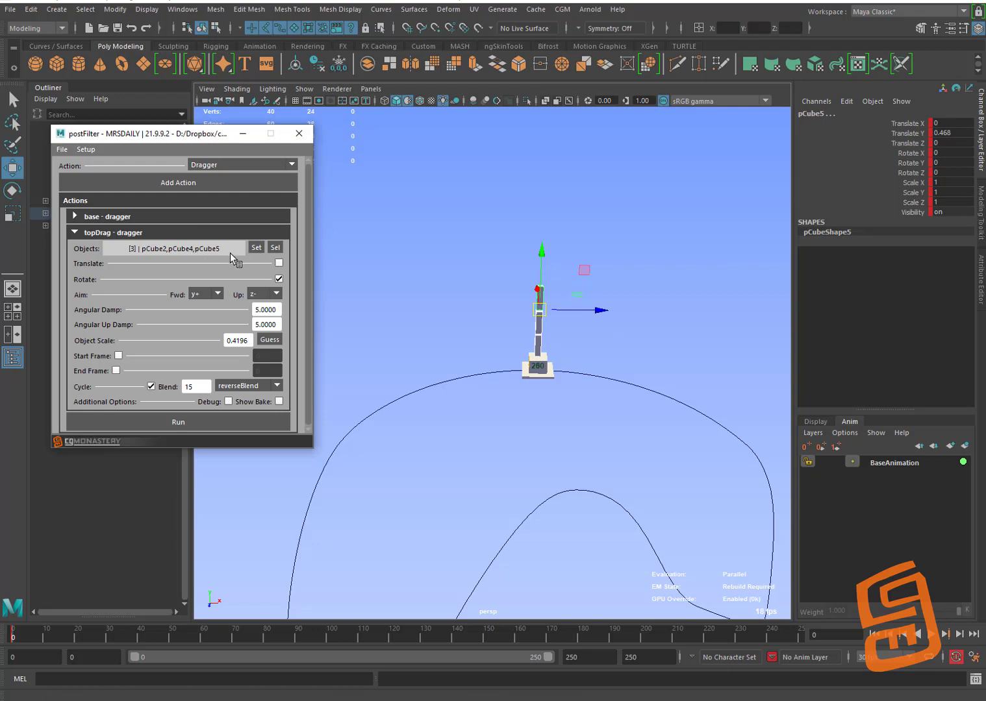
pyautogui.keyDown('alt'); pyautogui.moveTo(582, 320); pyautogui.dragTo(532, 315); pyautogui.keyUp('alt')
# Save the updated postFilter setup and run both dragger actions on the extended cube chain
pyautogui.click(62, 149)
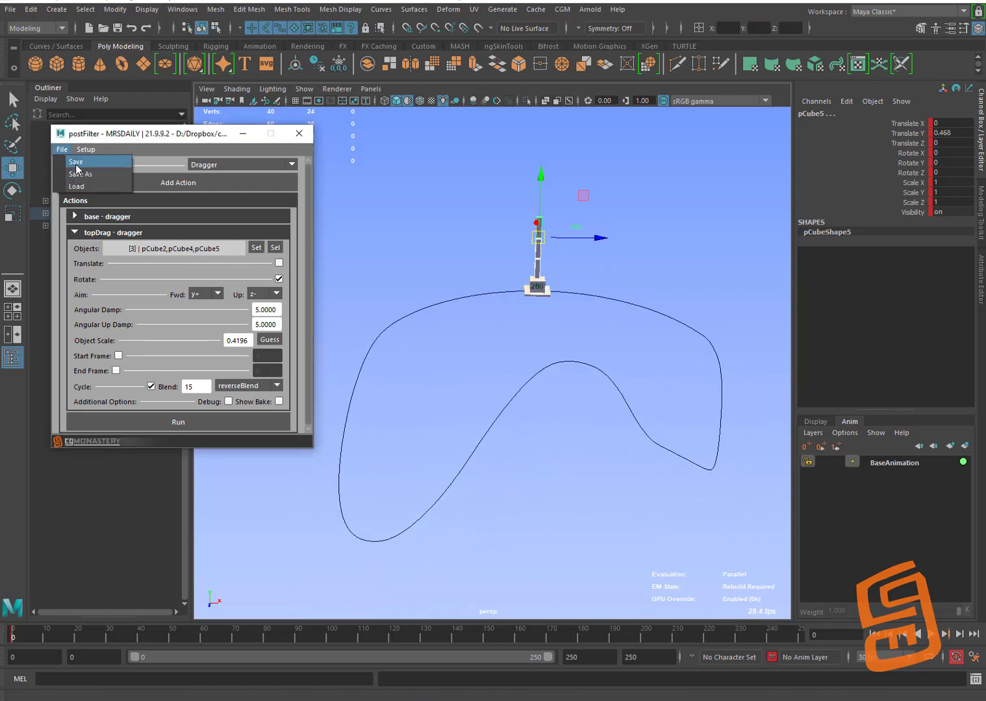
pyautogui.click(72, 174)
pyautogui.click(649, 279)
pyautogui.keyDown('alt'); pyautogui.moveTo(650, 279); pyautogui.dragTo(651, 281); pyautogui.keyUp('alt')
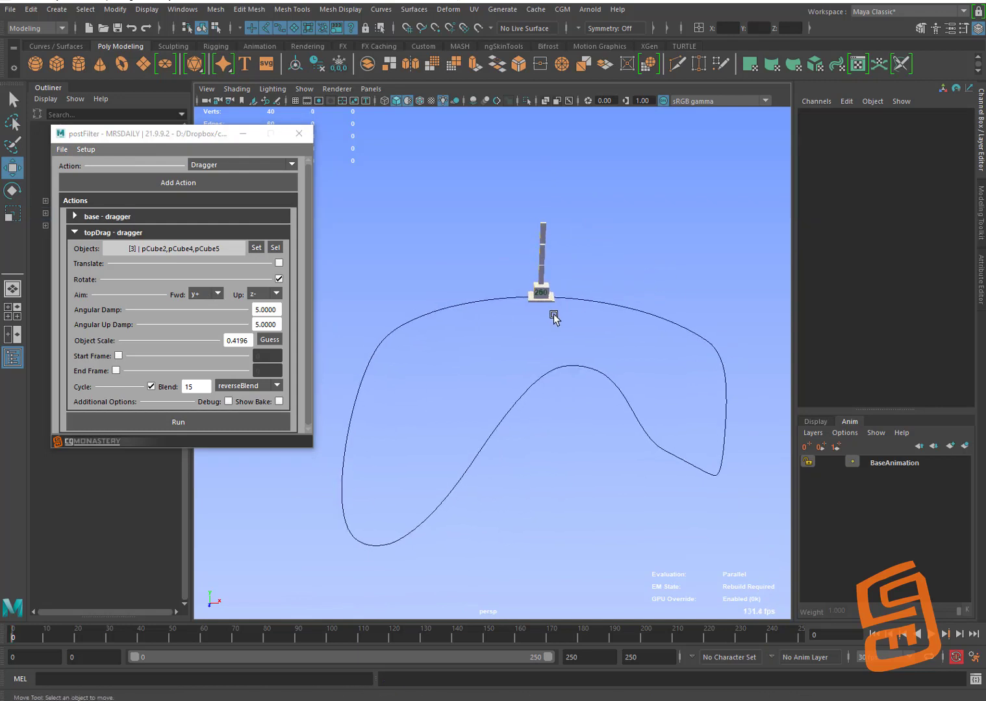
pyautogui.click(179, 423)
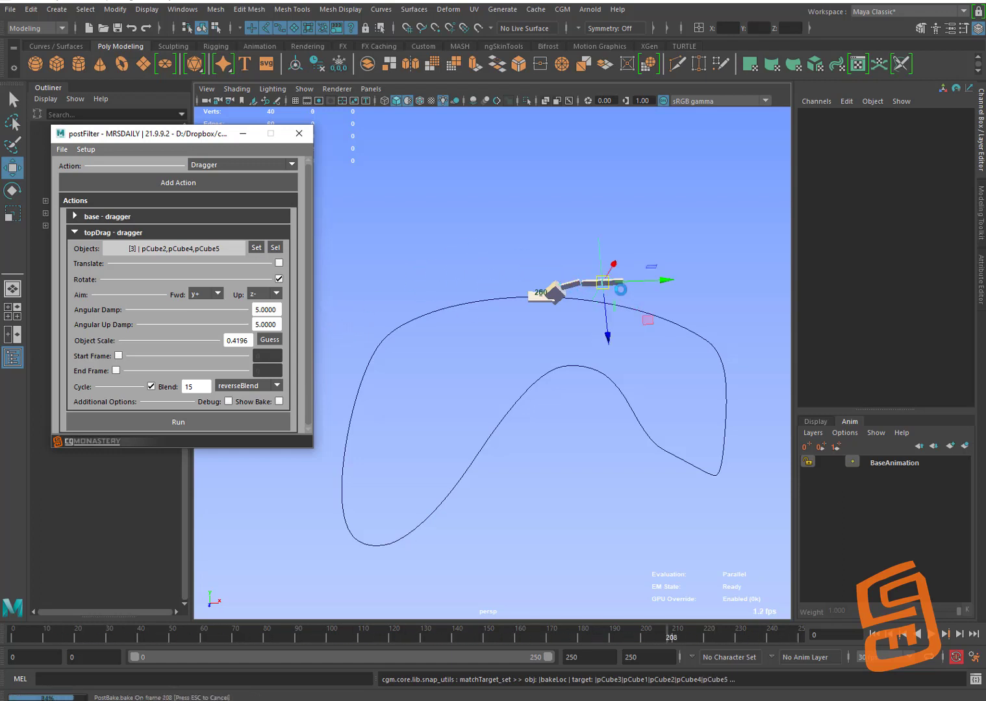
pyautogui.rightClick(217, 234)
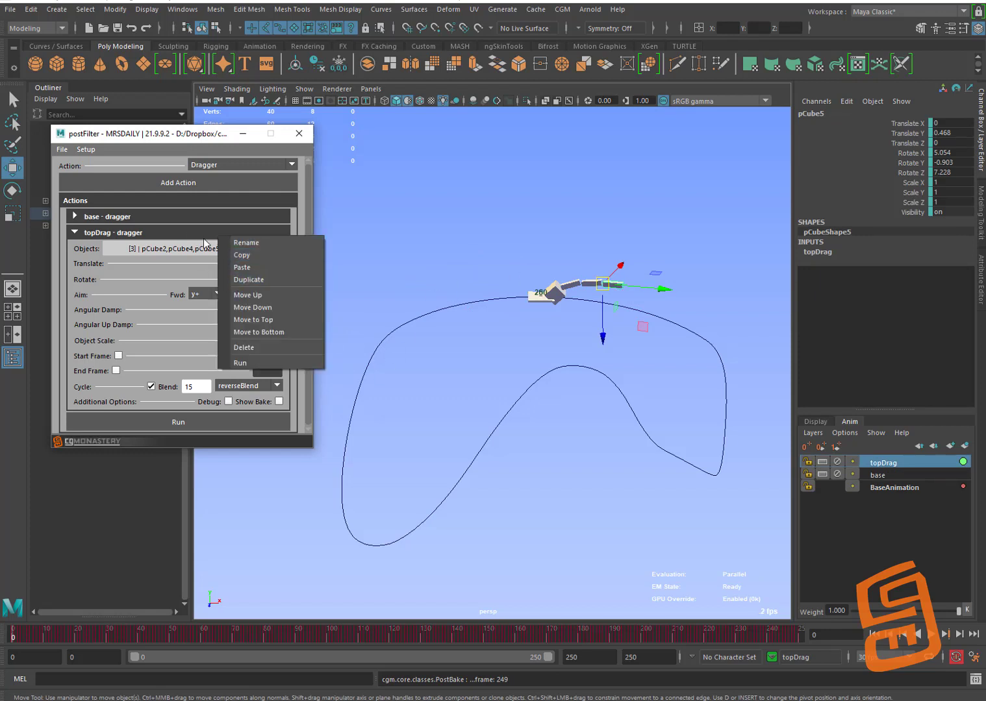
pyautogui.click(195, 235)
pyautogui.click(202, 232)
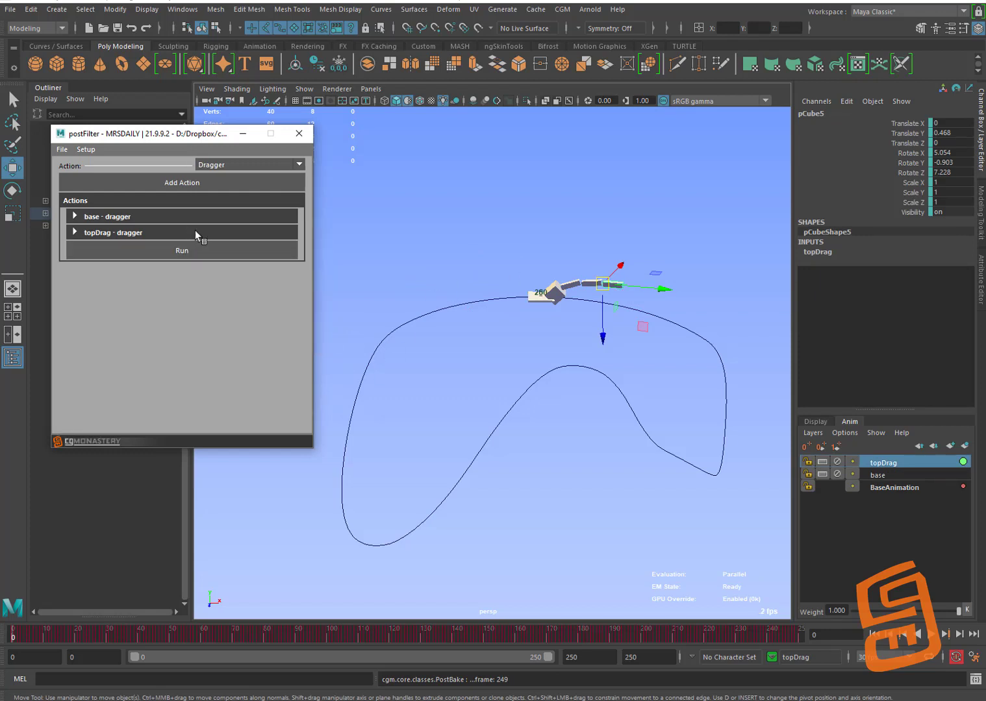
pyautogui.rightClick(196, 231)
pyautogui.click(177, 233)
pyautogui.click(177, 233)
pyautogui.rightClick(180, 231)
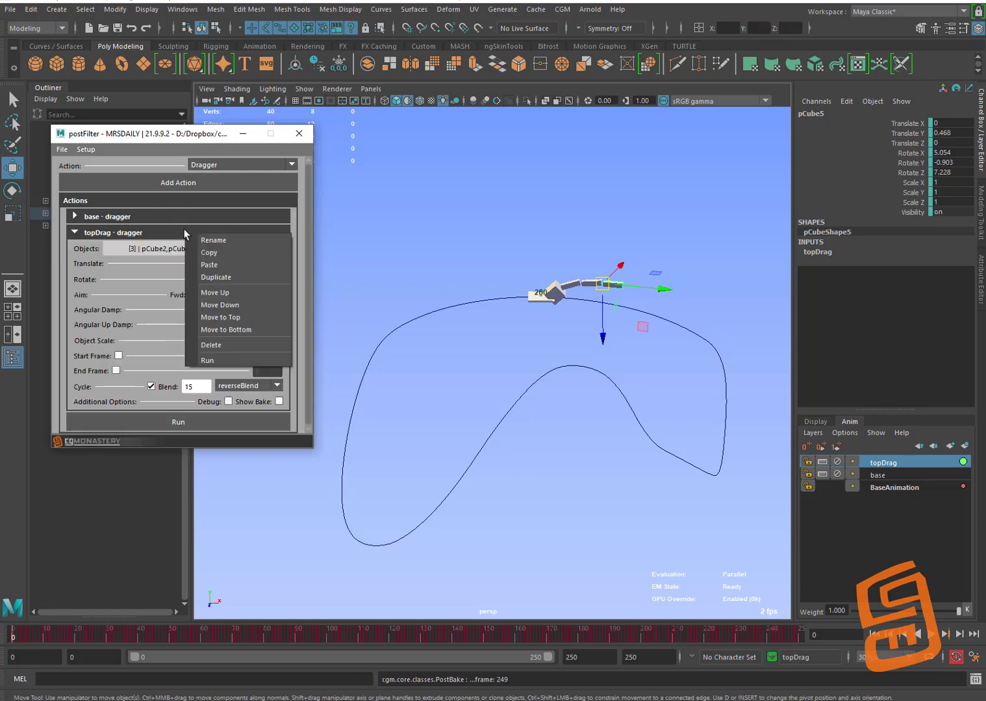
# Collapse the topDrag action and play back the cube chain along the closed path, examining its drag from several angles
pyautogui.click(178, 231)
pyautogui.click(178, 232)
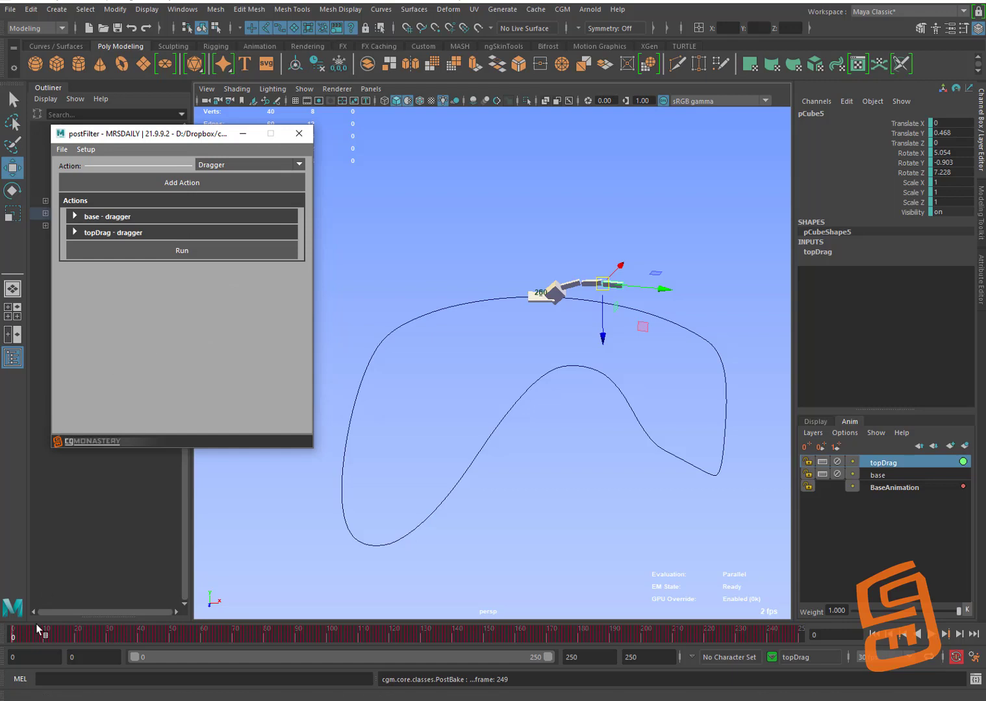
pyautogui.hotkey('alt', 'v')
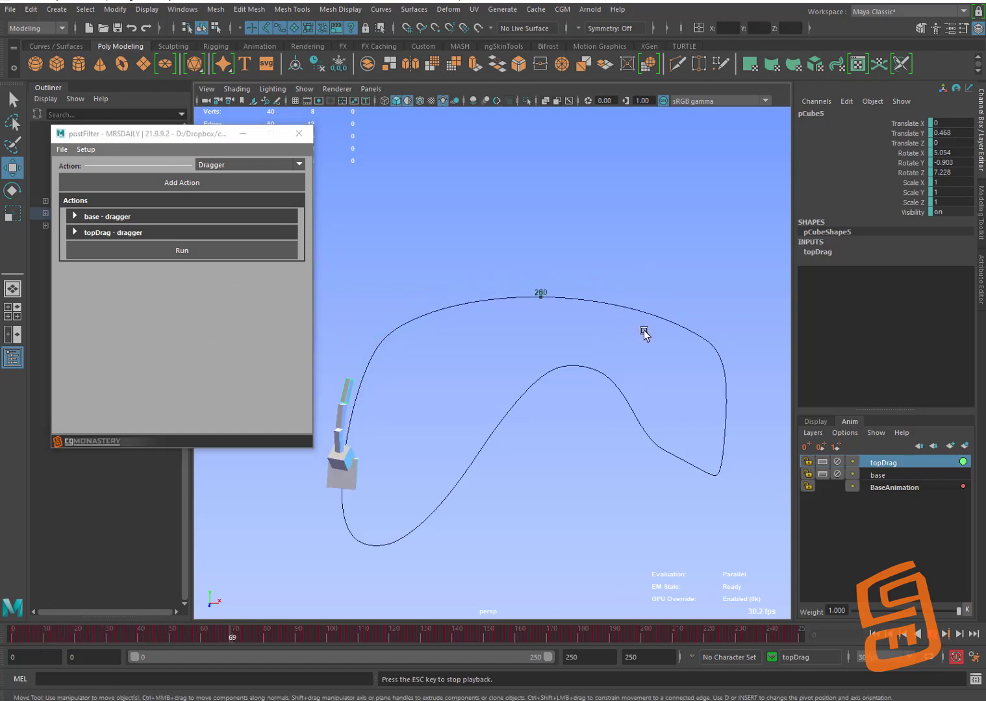
pyautogui.keyDown('alt'); pyautogui.moveTo(637, 326); pyautogui.dragTo(588, 369); pyautogui.keyUp('alt')
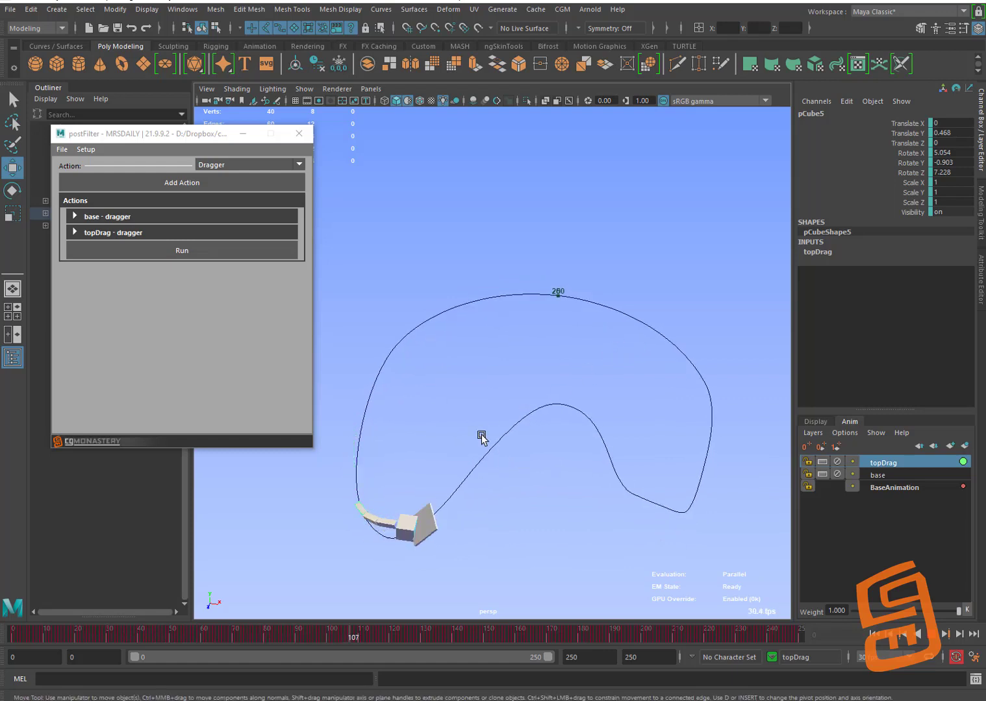
pyautogui.keyDown('alt'); pyautogui.moveTo(542, 413); pyautogui.dragTo(544, 404); pyautogui.keyUp('alt')
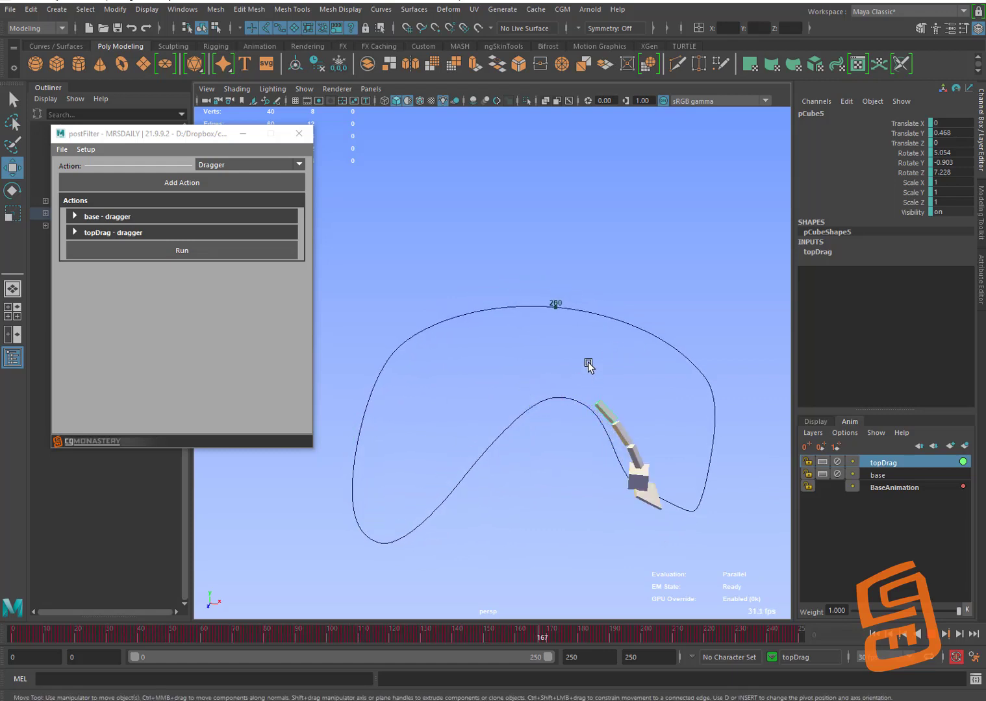
pyautogui.keyDown('alt'); pyautogui.moveTo(590, 363); pyautogui.dragTo(616, 341); pyautogui.keyUp('alt')
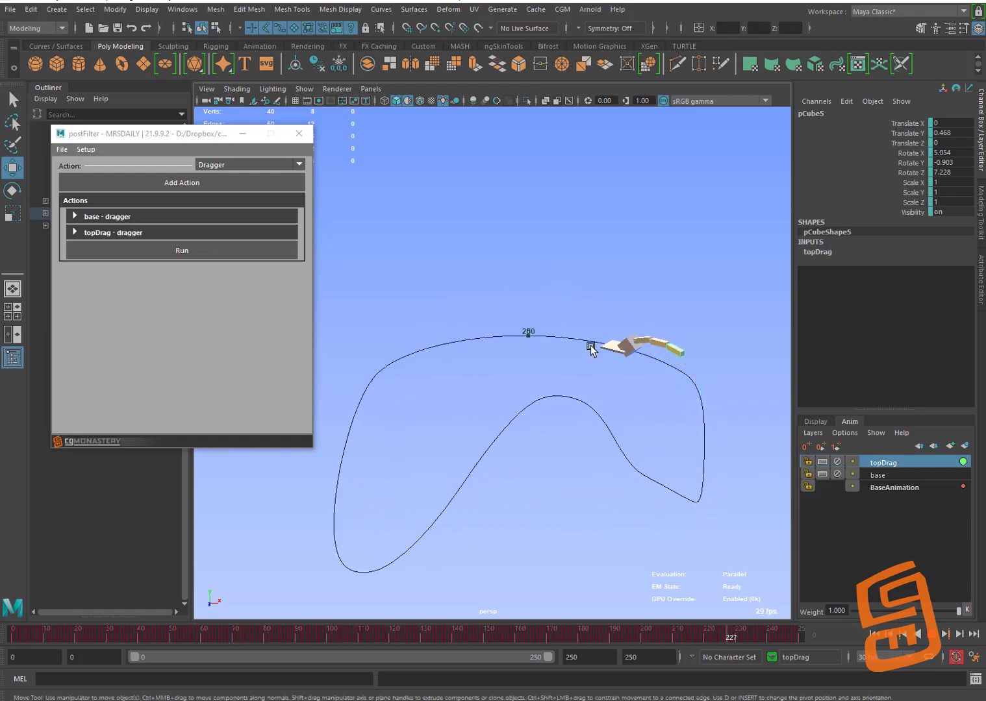
pyautogui.keyDown('alt'); pyautogui.moveTo(559, 355); pyautogui.dragTo(577, 357); pyautogui.keyUp('alt')
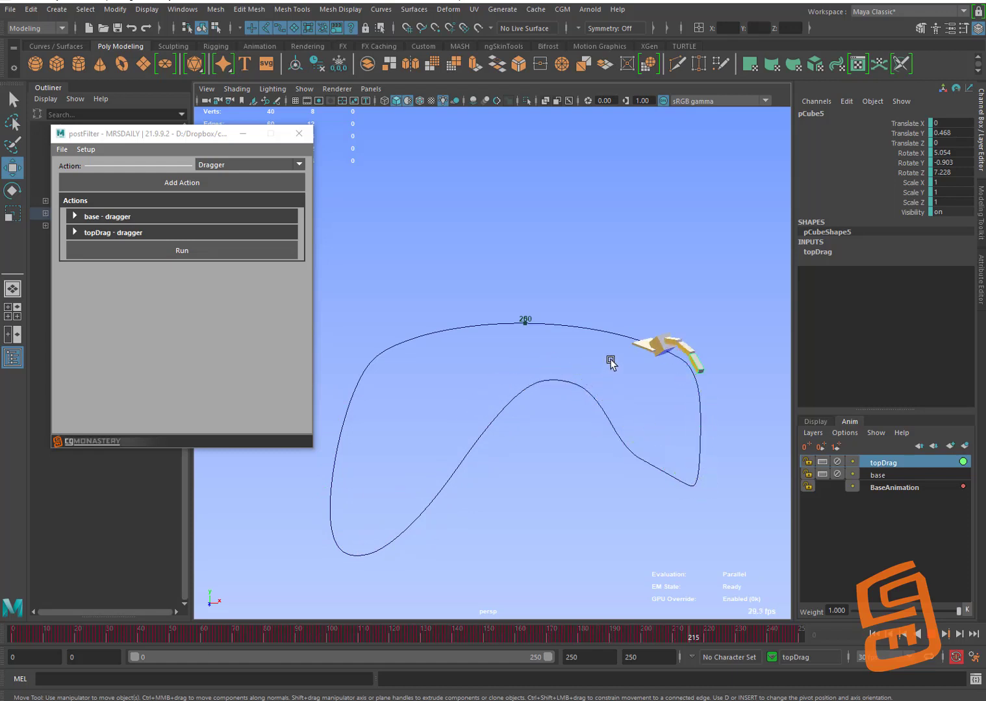
pyautogui.keyDown('alt'); pyautogui.moveTo(642, 359); pyautogui.dragTo(610, 347); pyautogui.keyUp('alt')
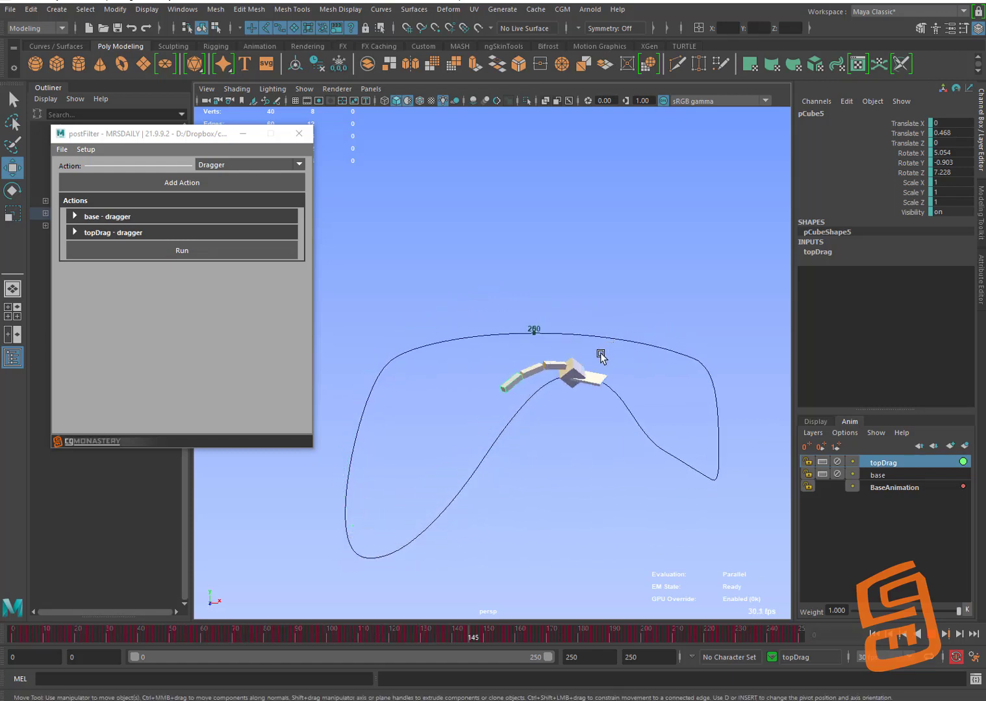
pyautogui.keyDown('alt'); pyautogui.moveTo(599, 354); pyautogui.dragTo(598, 338); pyautogui.keyUp('alt')
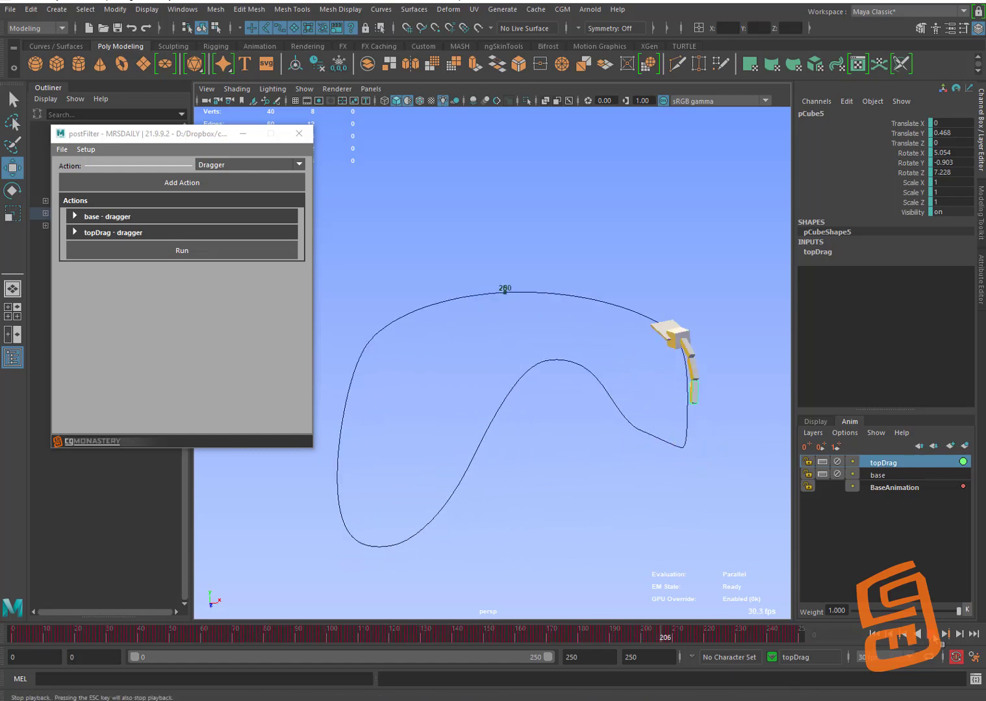
pyautogui.click(935, 635)
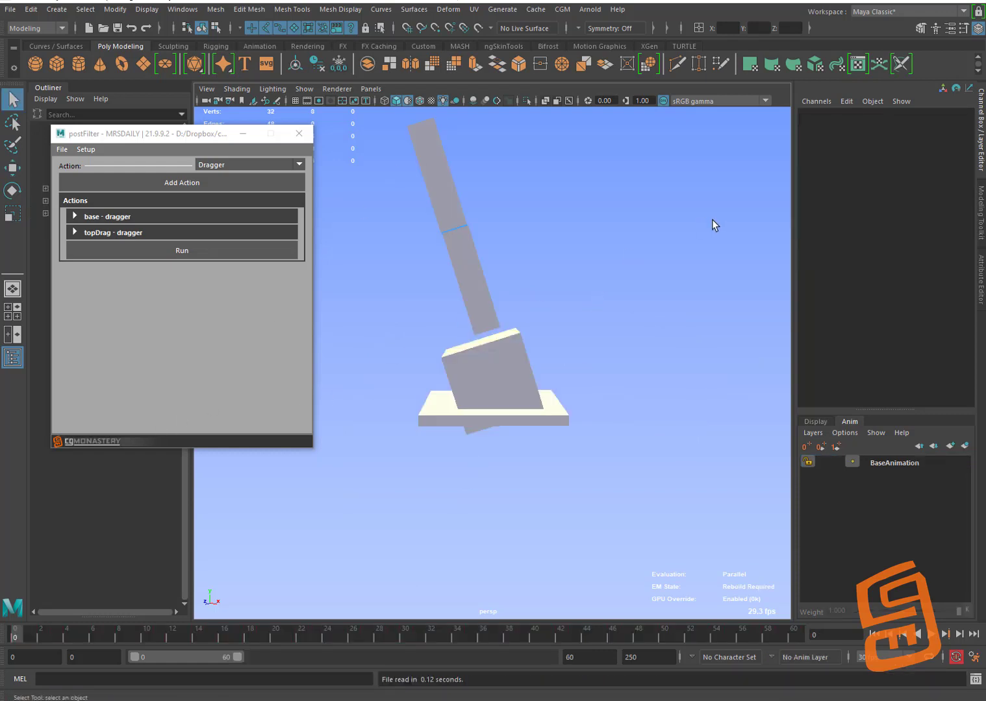
# Play back the swinging cube stack's 60-frame base animation
pyautogui.scroll(-3, 437, 453)
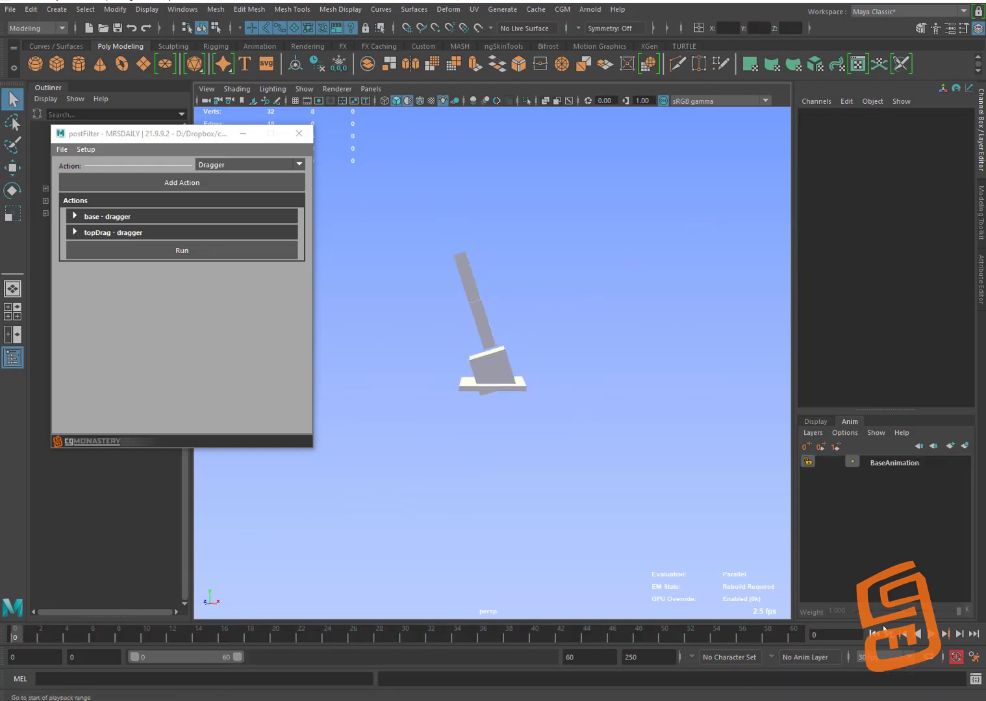
pyautogui.click(932, 634)
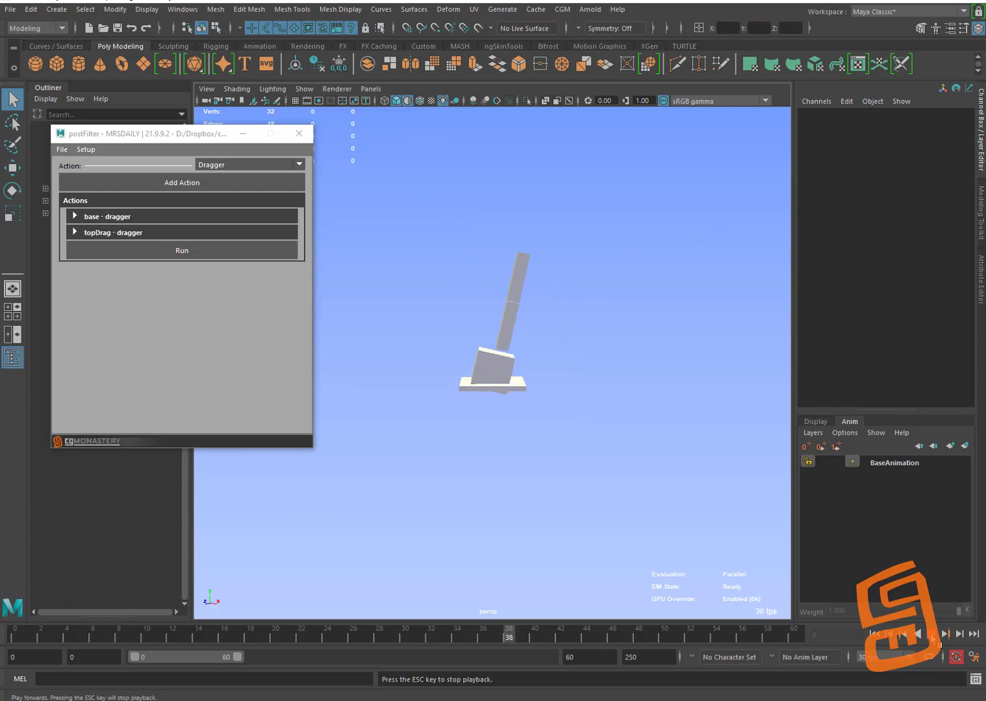
pyautogui.click(932, 634)
# Select the two upper cubes and delete the base dragger action from the action list
pyautogui.click(533, 333)
pyautogui.click(574, 343)
pyautogui.click(542, 323)
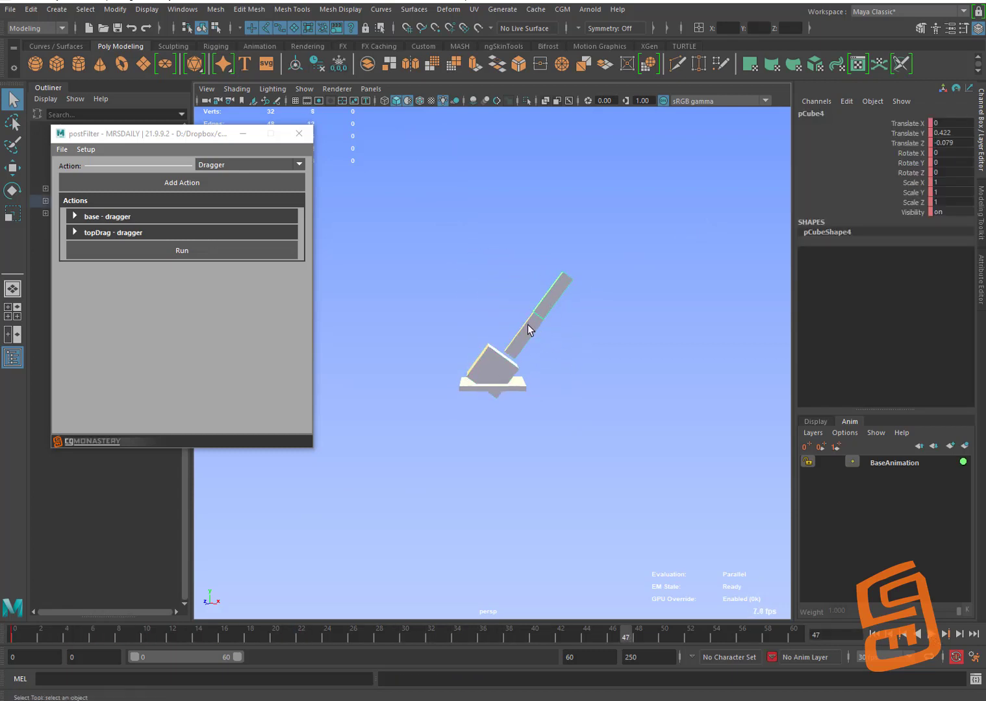
pyautogui.click(549, 325)
pyautogui.rightClick(261, 219)
pyautogui.click(287, 327)
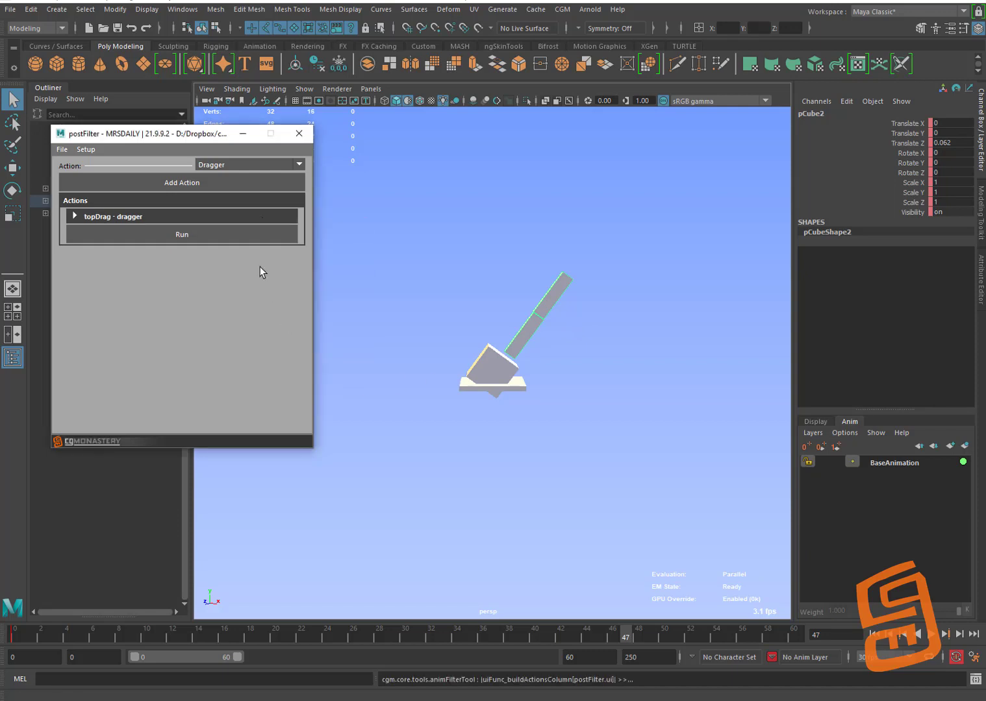
# Set pCube2 and pCube4 as the topDrag action's objects and guess its object scale from the selected upper cube
pyautogui.moveTo(503, 300); pyautogui.dragTo(524, 334)
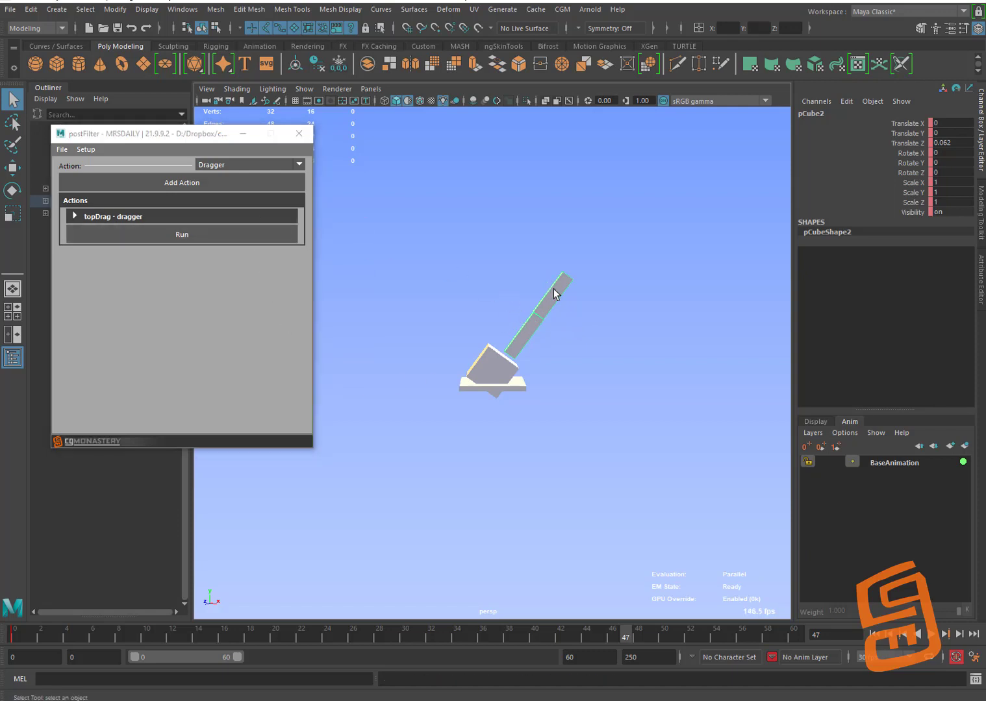
pyautogui.keyDown('shift'); pyautogui.moveTo(556, 293); pyautogui.dragTo(558, 296); pyautogui.keyUp('shift')
pyautogui.click(159, 216)
pyautogui.click(264, 232)
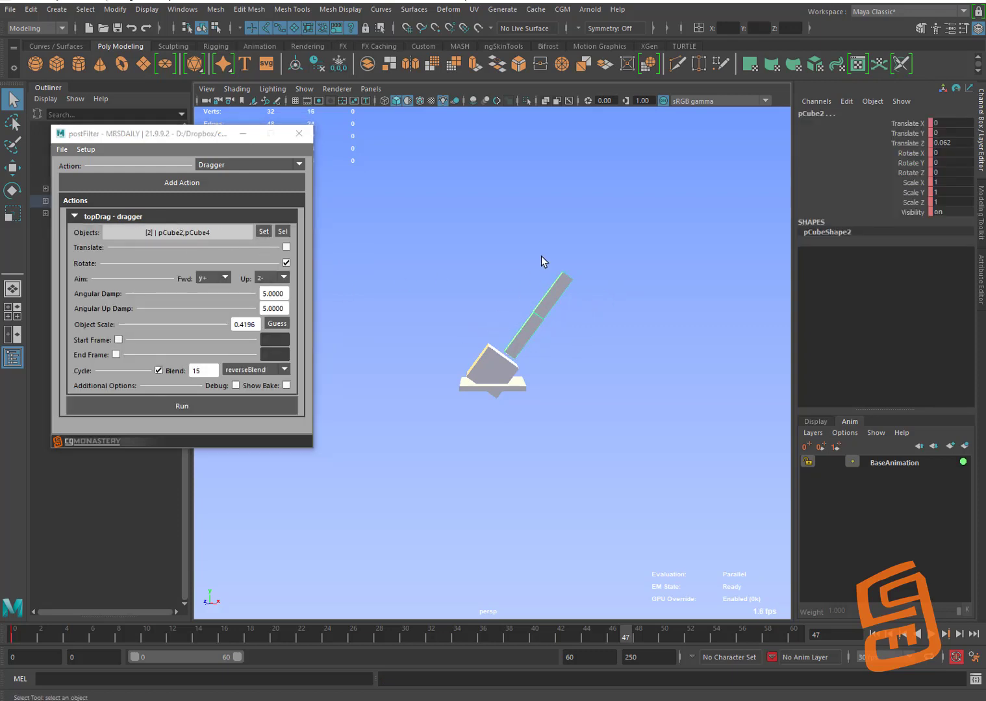
pyautogui.click(521, 329)
pyautogui.click(274, 323)
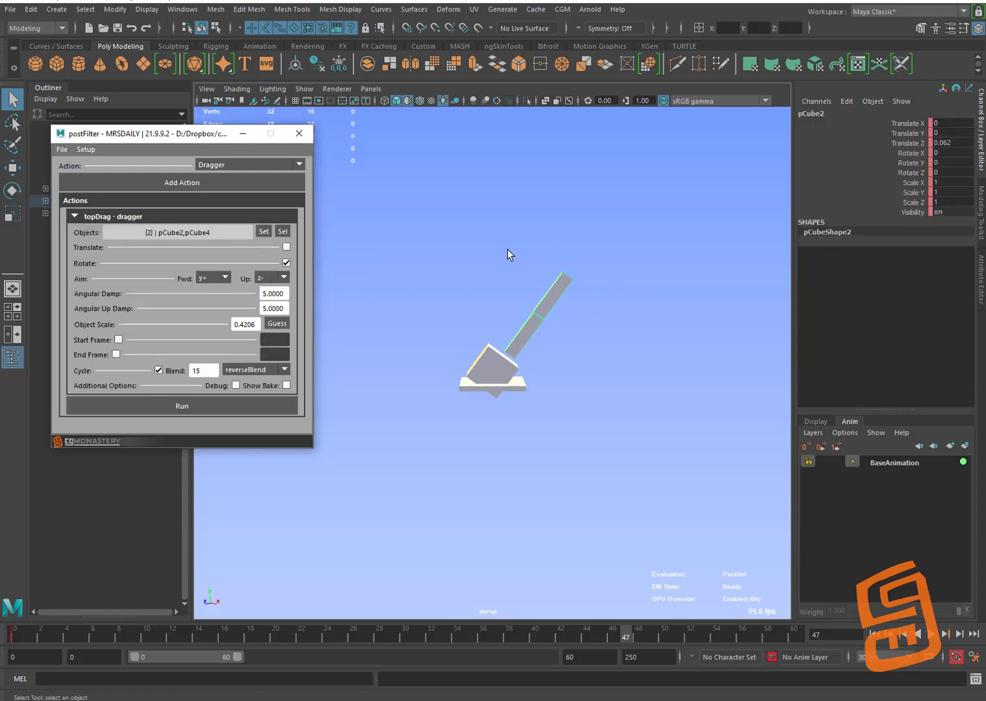
# Set topDrag's cycle blend to 5 and preview the swinging motion with pCube2 selected
pyautogui.click(513, 293)
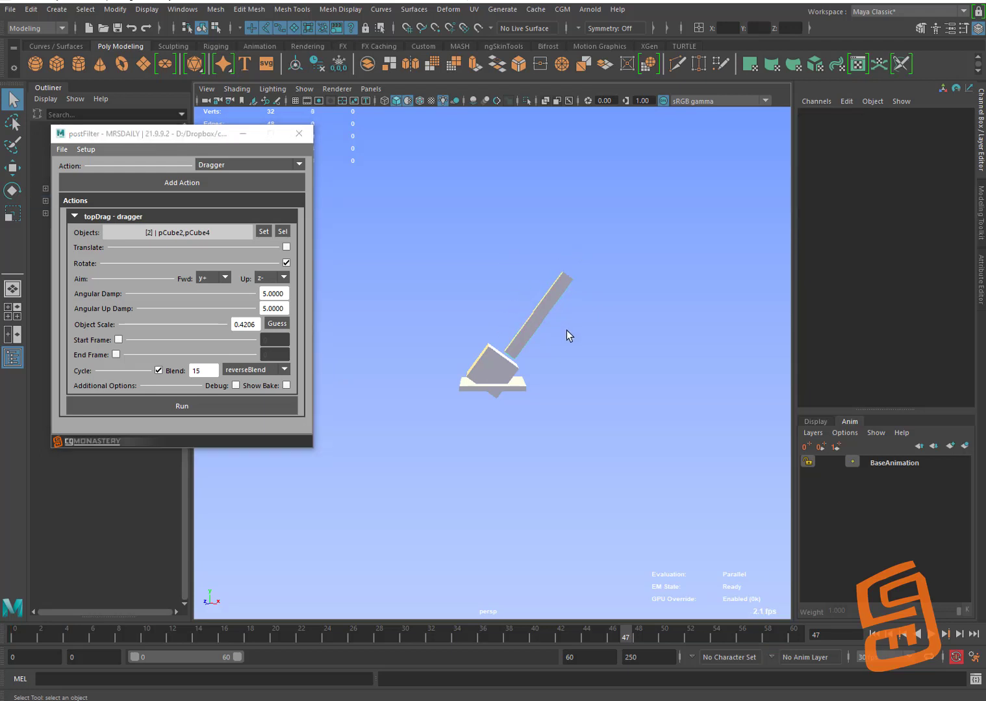
pyautogui.click(545, 304)
pyautogui.press('w')
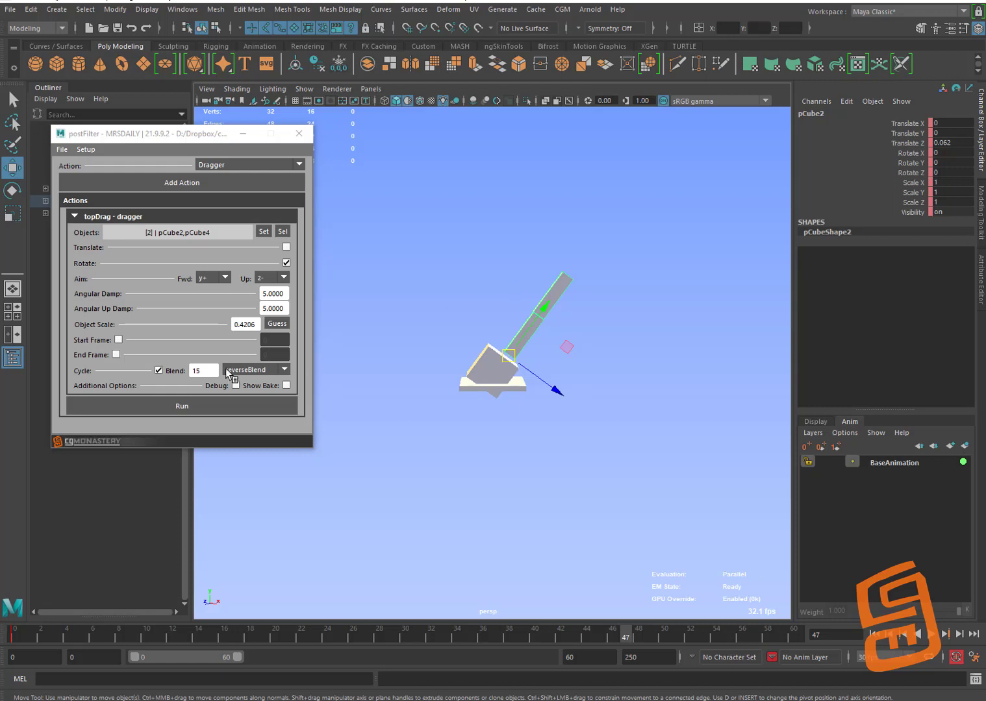
pyautogui.doubleClick(209, 372)
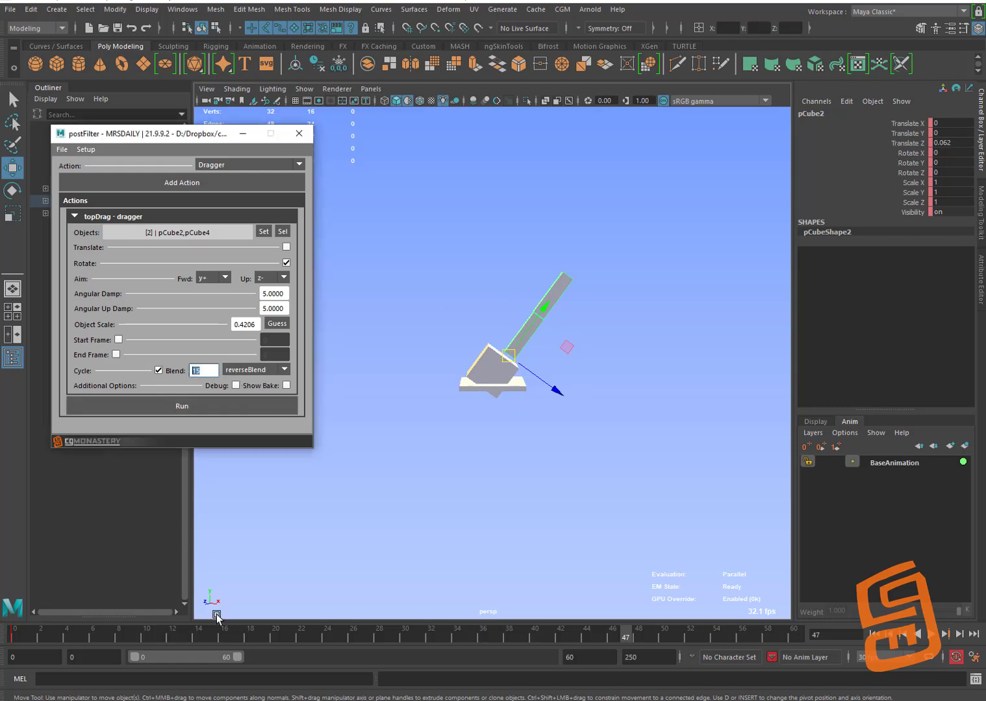
pyautogui.click(20, 633)
pyautogui.hotkey('alt', 'v')
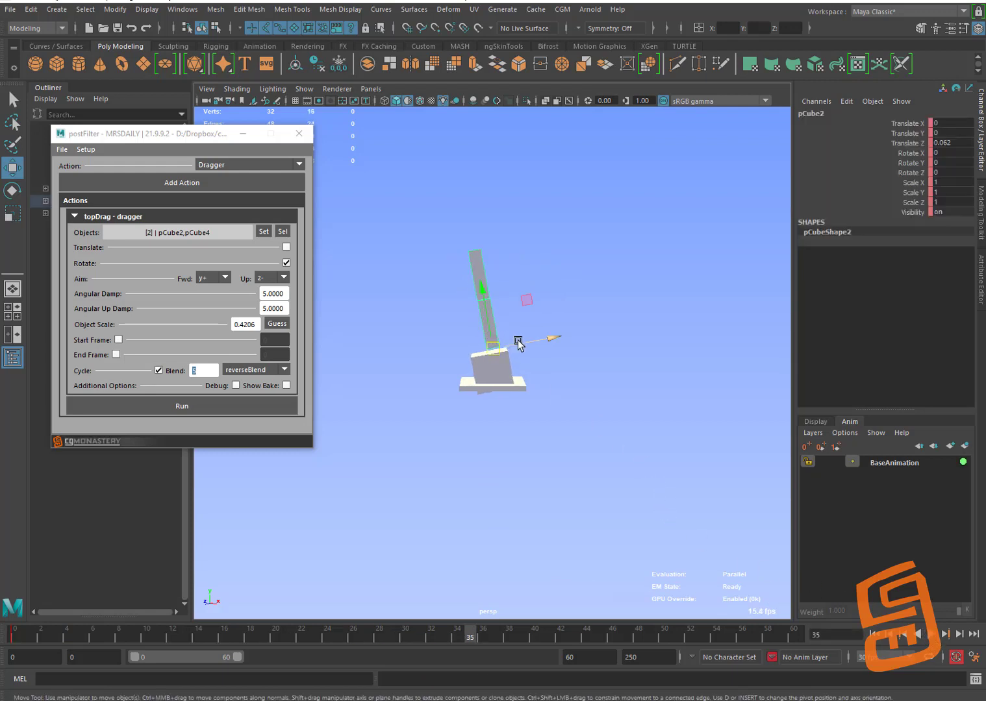
# Return to frame 0 and nudge pCube2 slightly along its Z axis
pyautogui.click(6, 635)
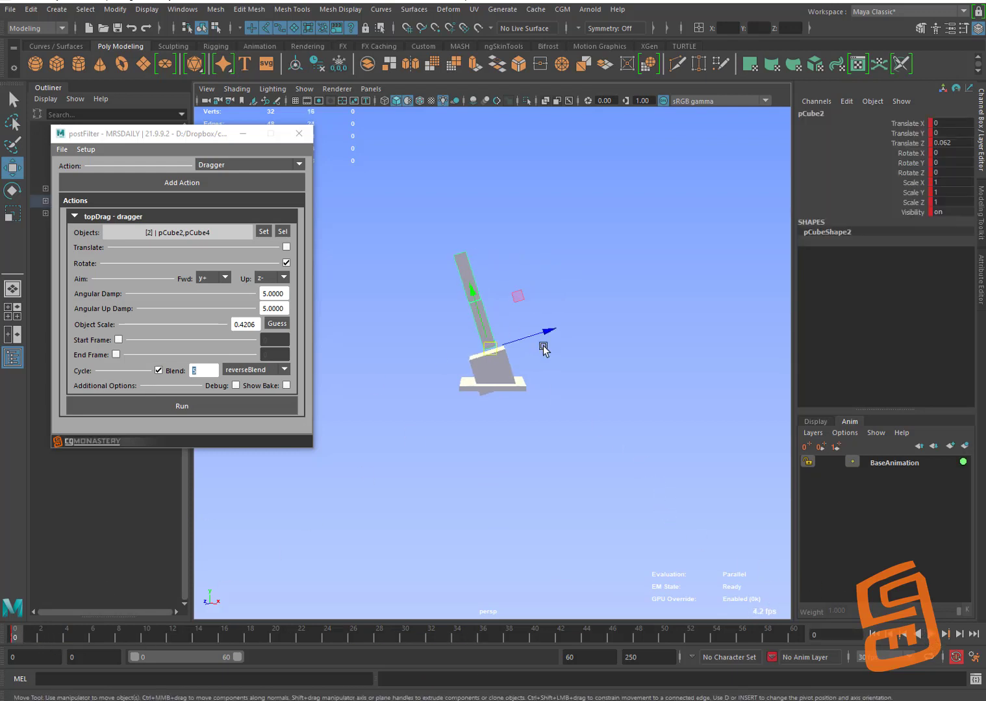
pyautogui.moveTo(543, 345); pyautogui.dragTo(576, 276)
pyautogui.click(576, 276)
pyautogui.click(466, 280)
pyautogui.click(513, 320)
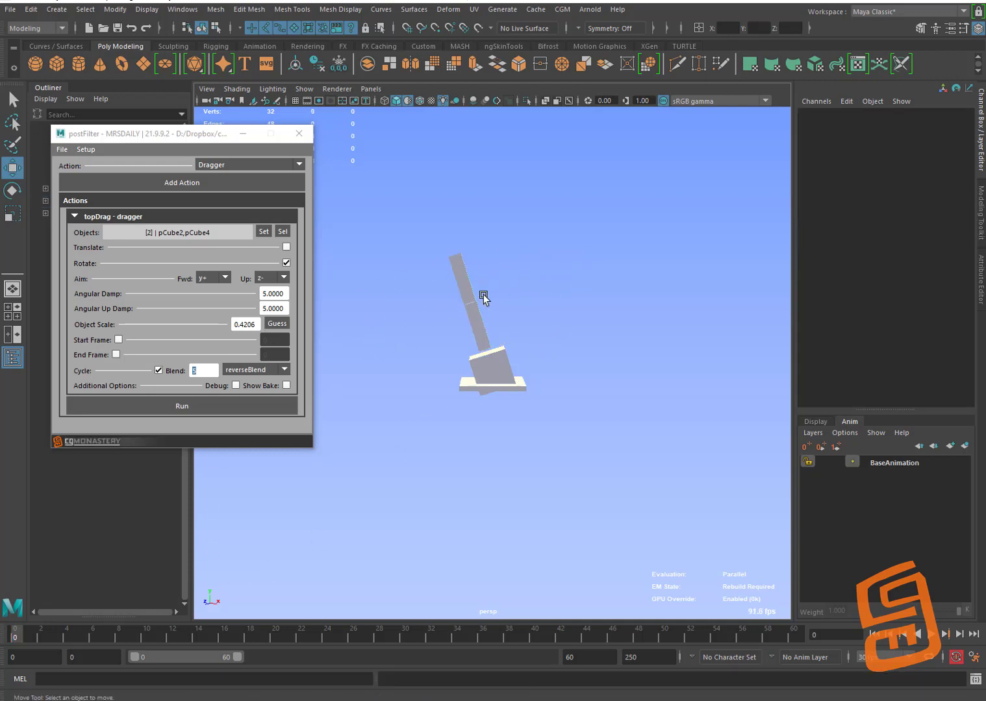
# Select the two upper cubes, run the topDrag action with reverseBlend cycling and play back the result
pyautogui.click(481, 324)
pyautogui.keyDown('shift'); pyautogui.click(454, 280); pyautogui.keyUp('shift')
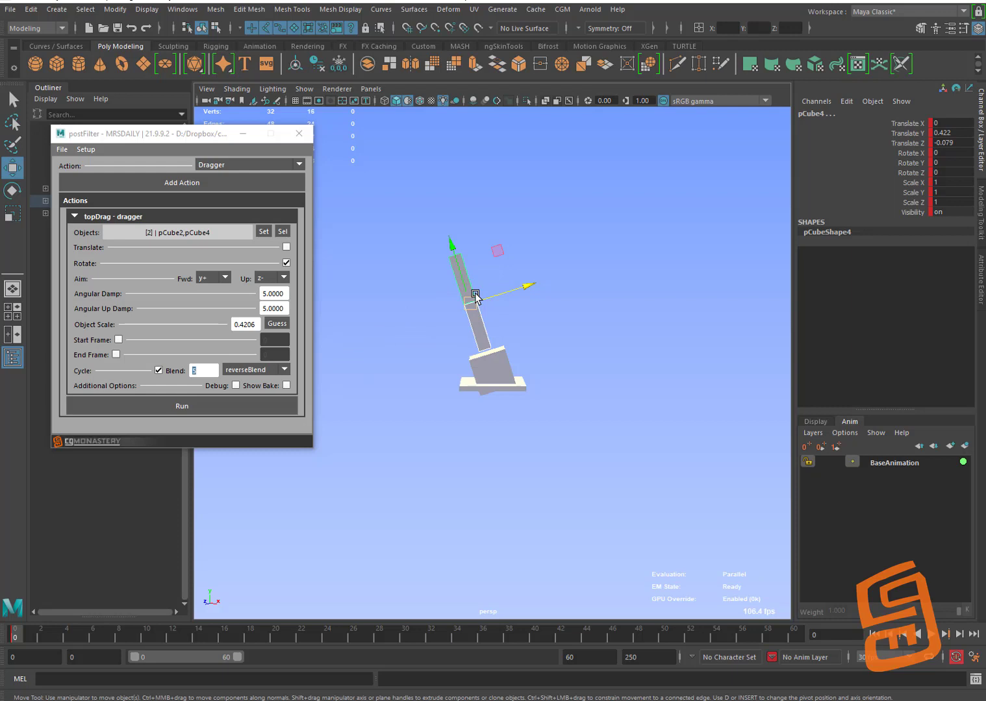
pyautogui.click(259, 406)
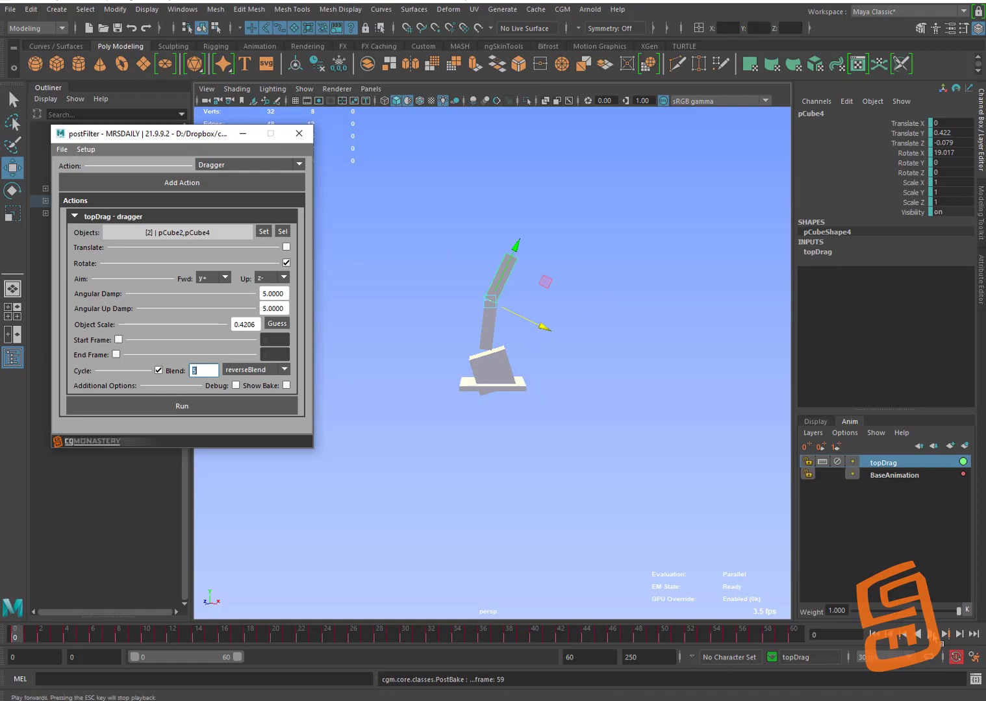
pyautogui.click(929, 635)
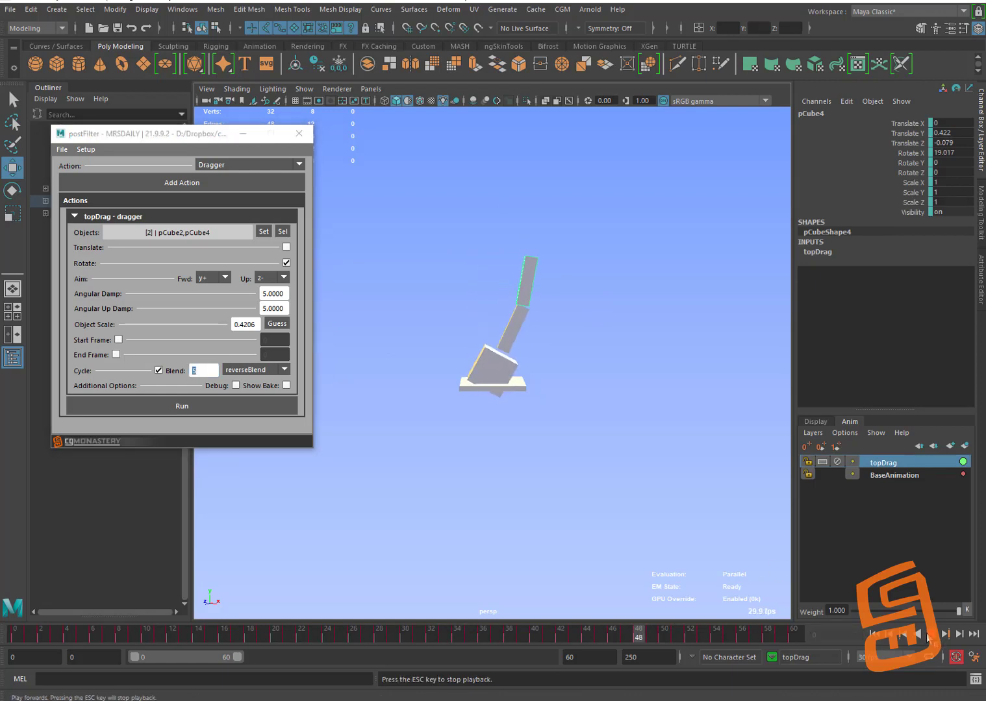
pyautogui.click(928, 635)
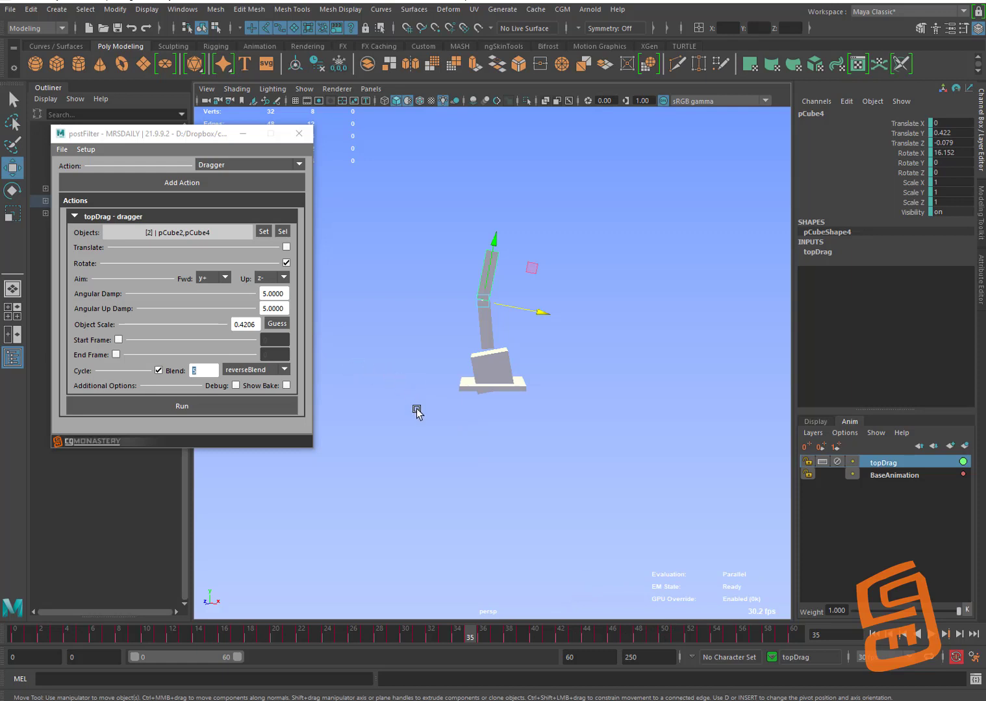
# Change topDrag's cycle mode to singleCut, rerun the action from frame 0 and play back the result
pyautogui.hotkey('alt', 'shift', 'v')
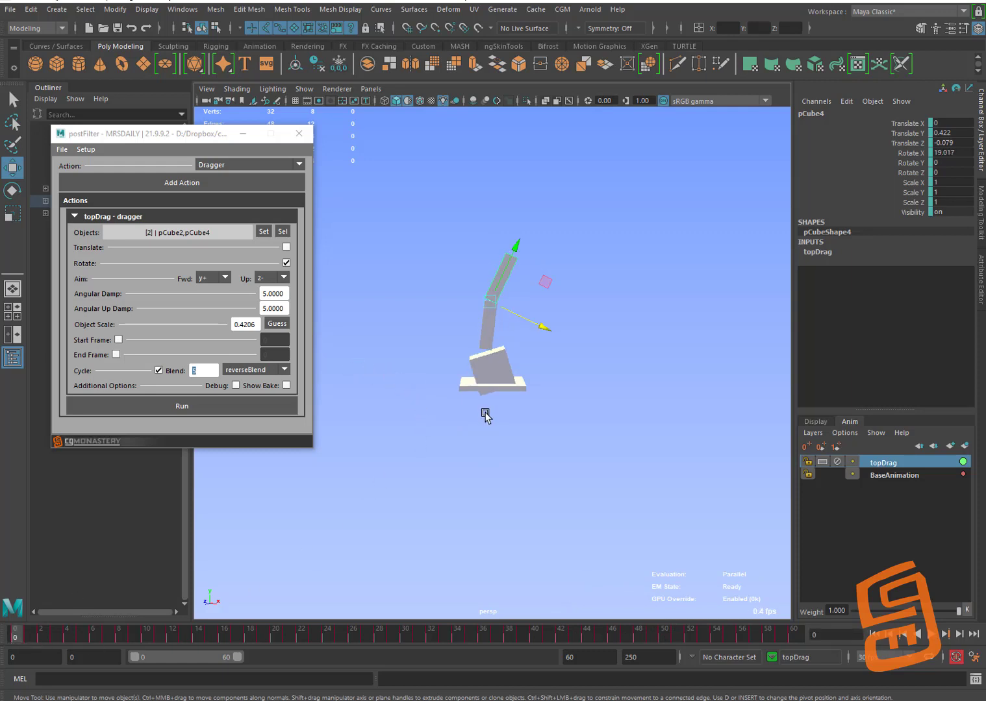
pyautogui.click(251, 371)
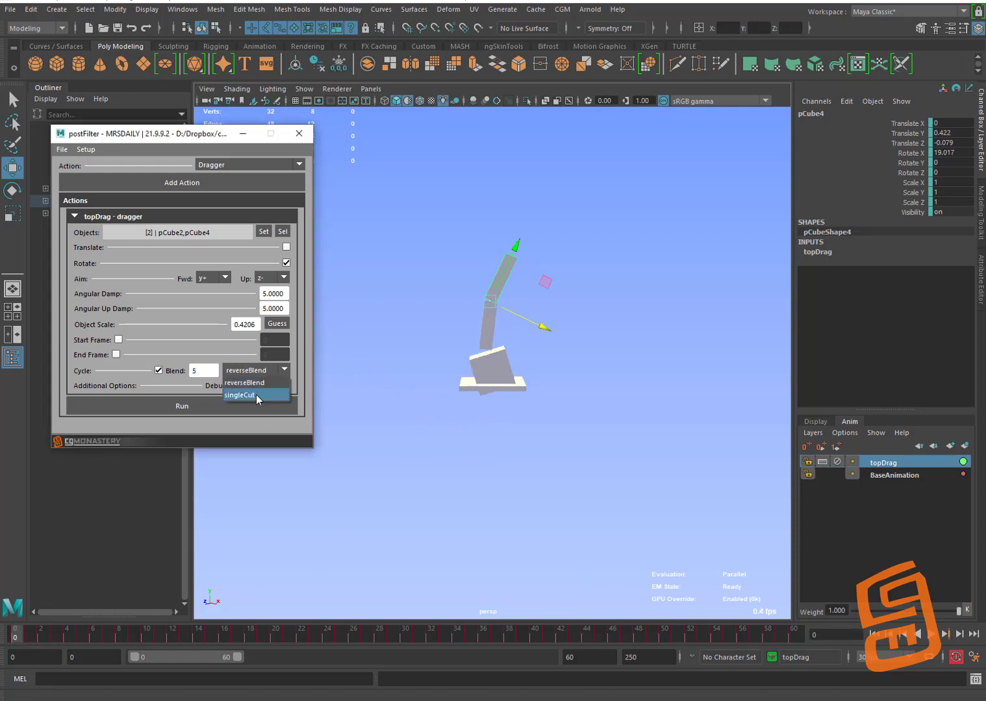
pyautogui.click(256, 395)
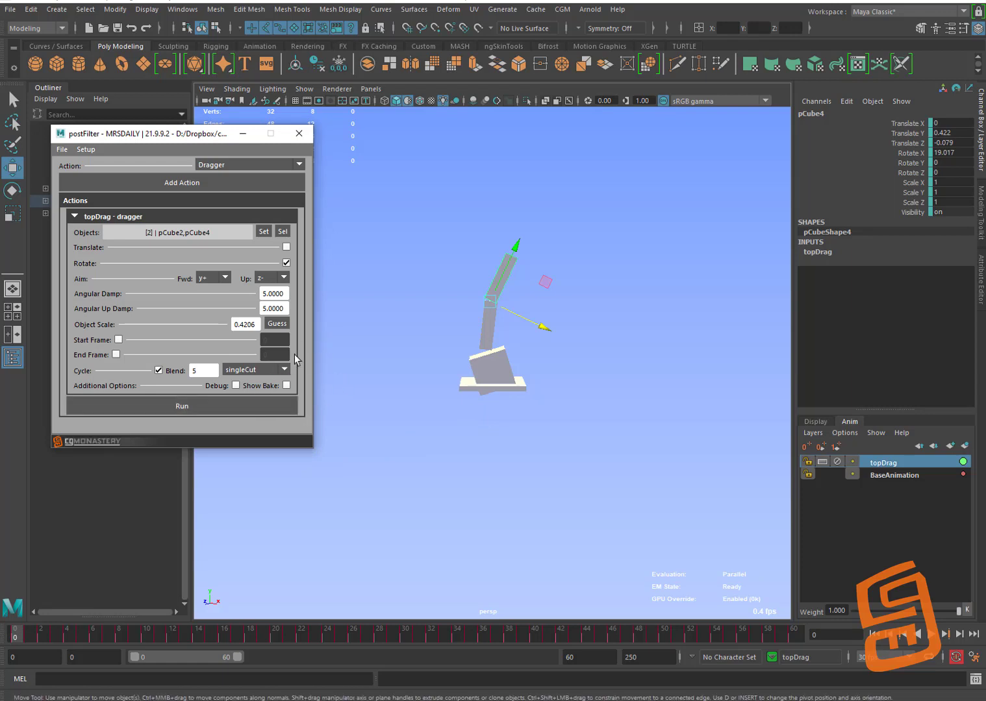
pyautogui.click(228, 409)
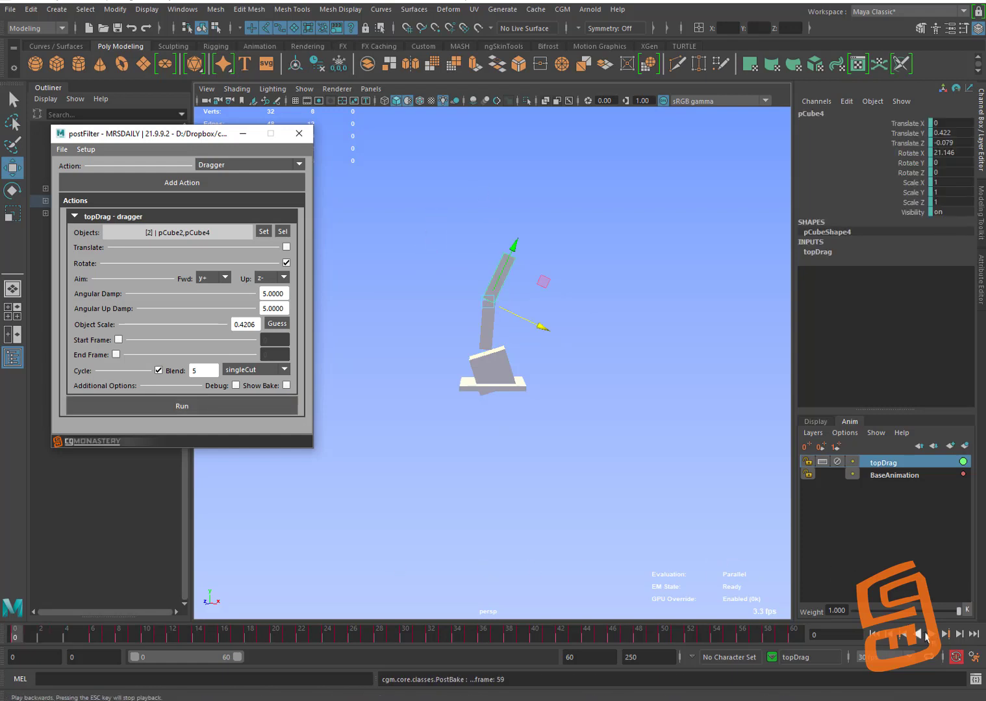
pyautogui.click(923, 633)
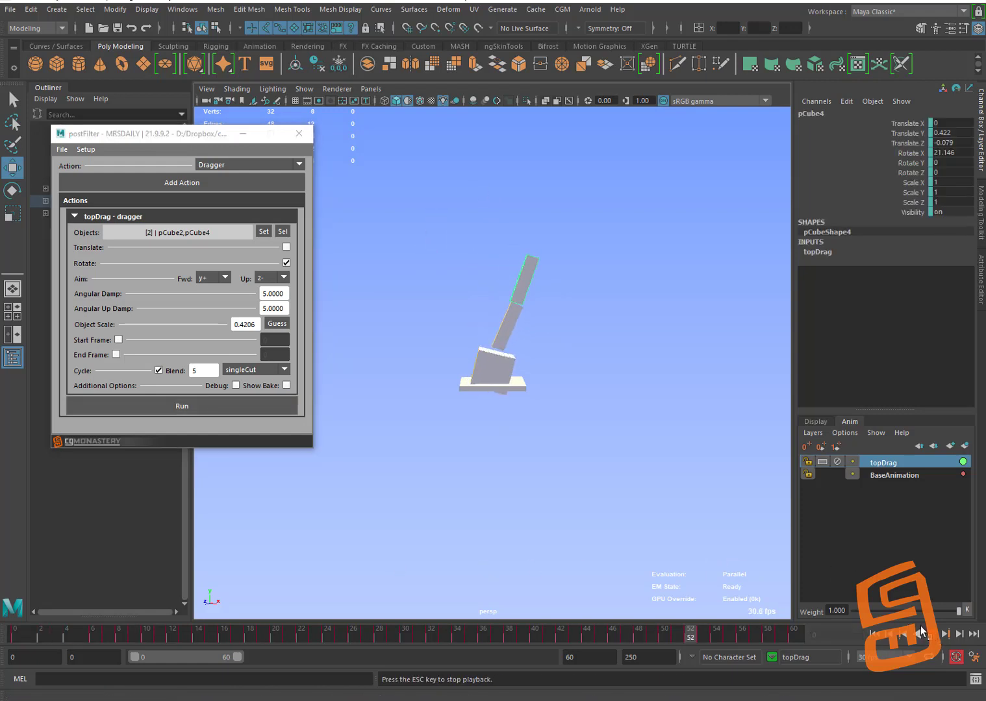
pyautogui.click(923, 633)
# Compare the poses at frames 60 and 0, examine the first few frames and replay the loop
pyautogui.click(799, 637)
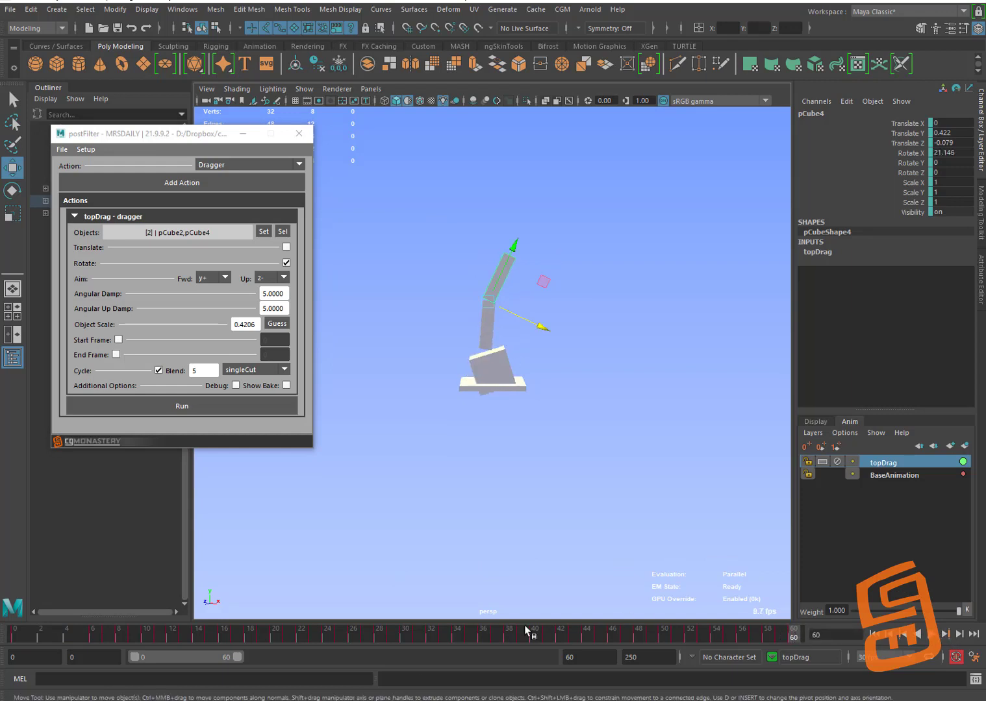
pyautogui.click(17, 639)
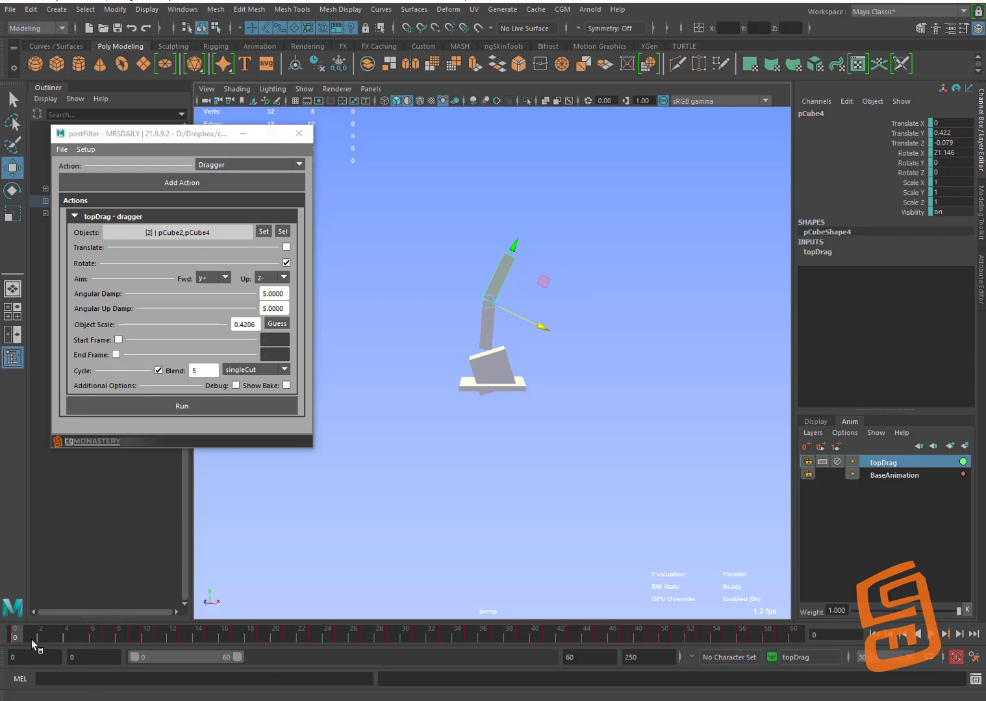
pyautogui.click(40, 634)
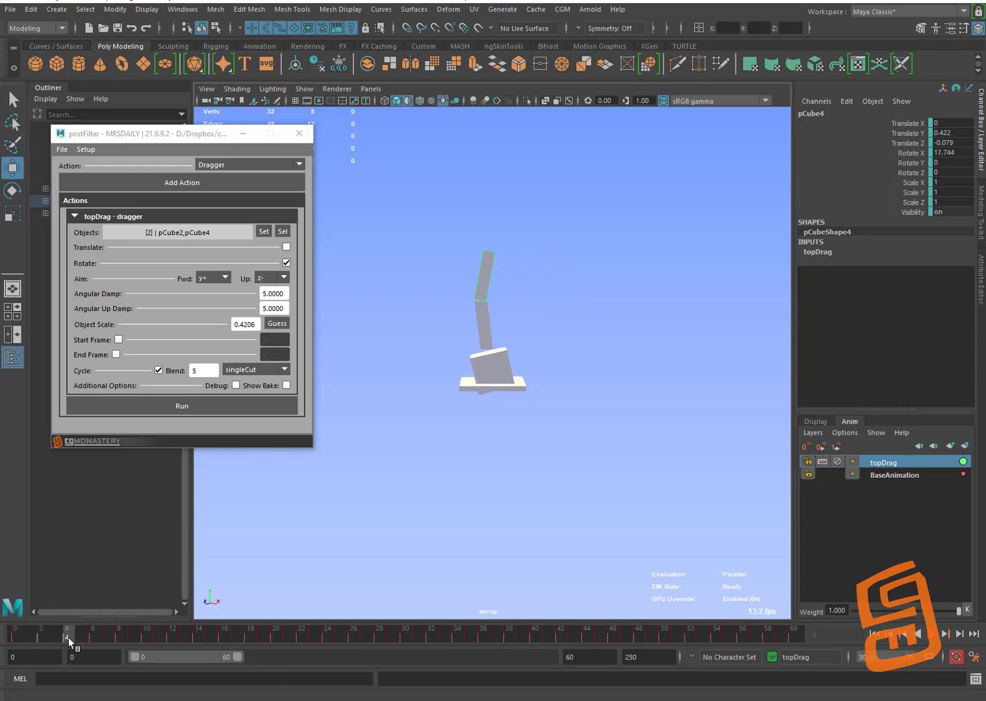
pyautogui.click(82, 637)
pyautogui.click(40, 635)
pyautogui.click(119, 635)
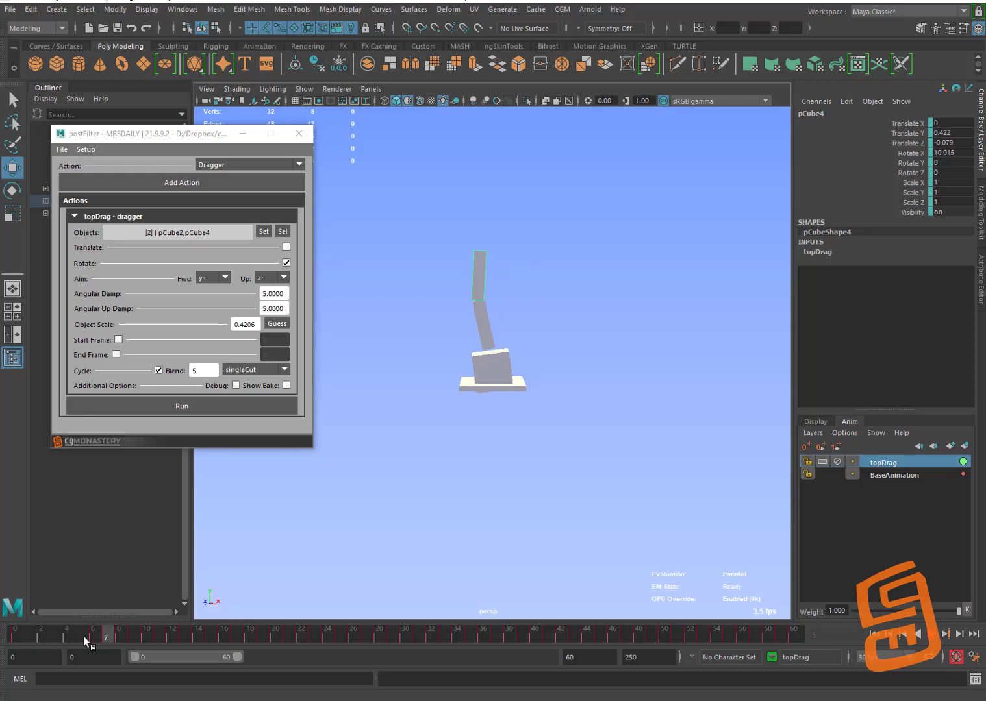
pyautogui.hotkey('alt', 'v')
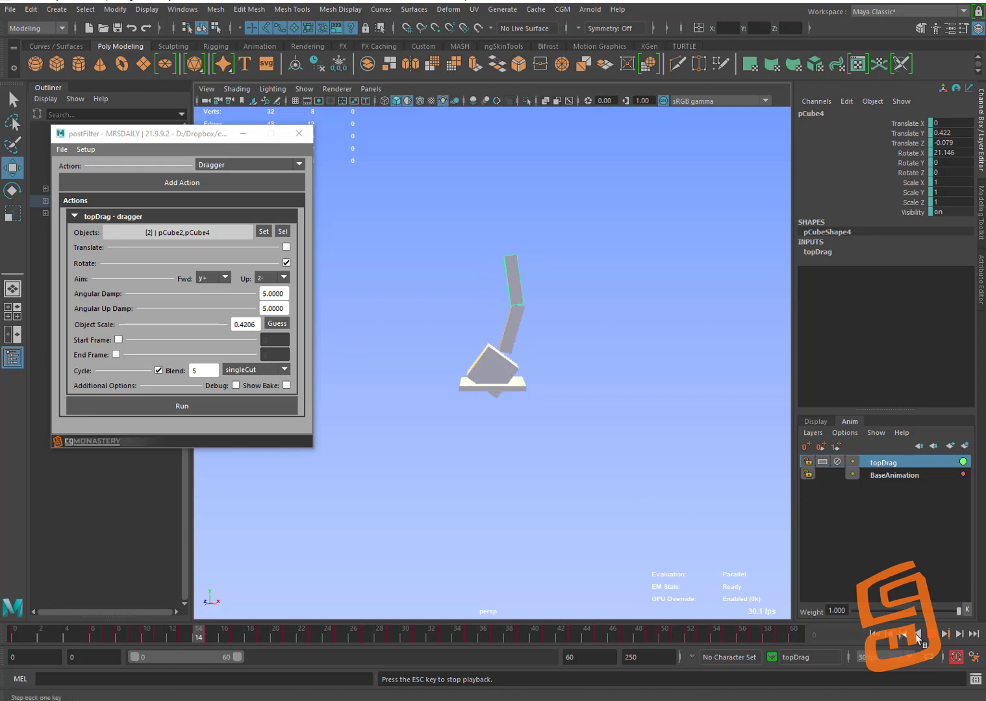
pyautogui.press('Escape')
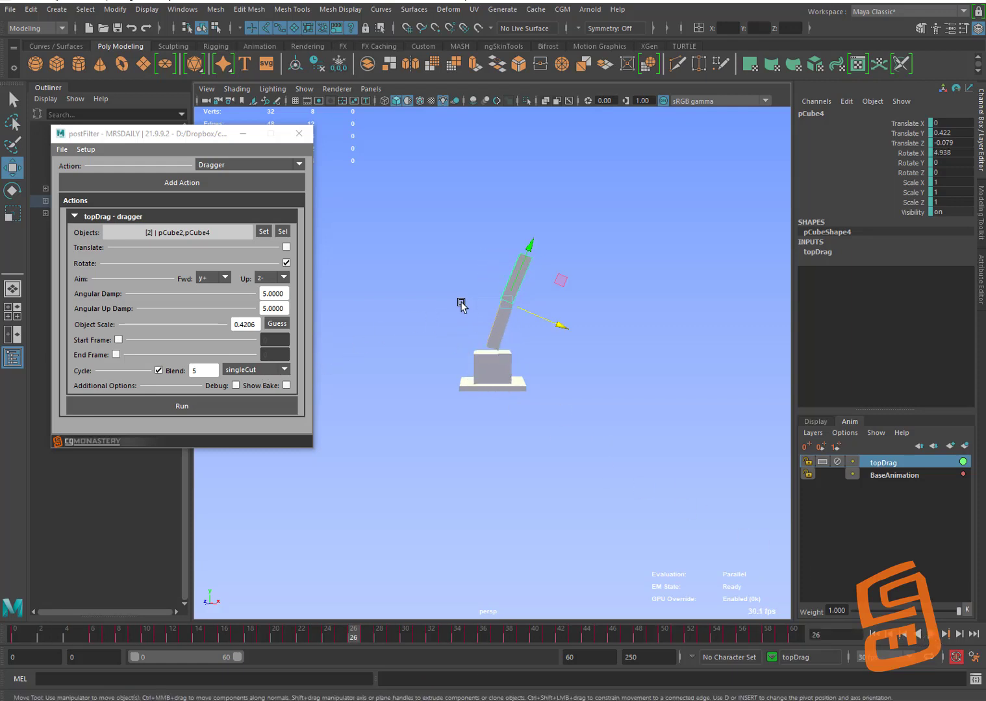